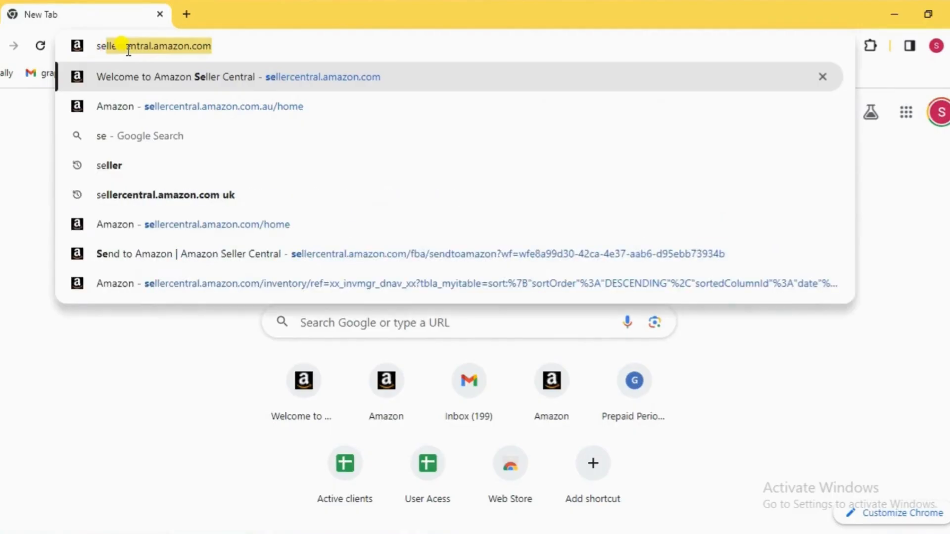
Open sellercentral.amazon.com and go to the Manage All Inventory page
{"action": "key", "text": "Return"}
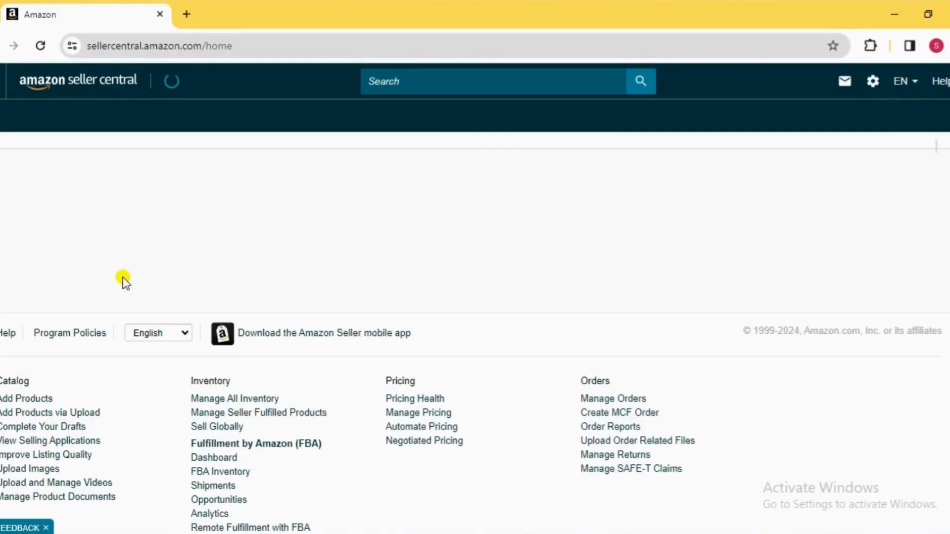
{"action": "left_click", "coordinate": [2, 81]}
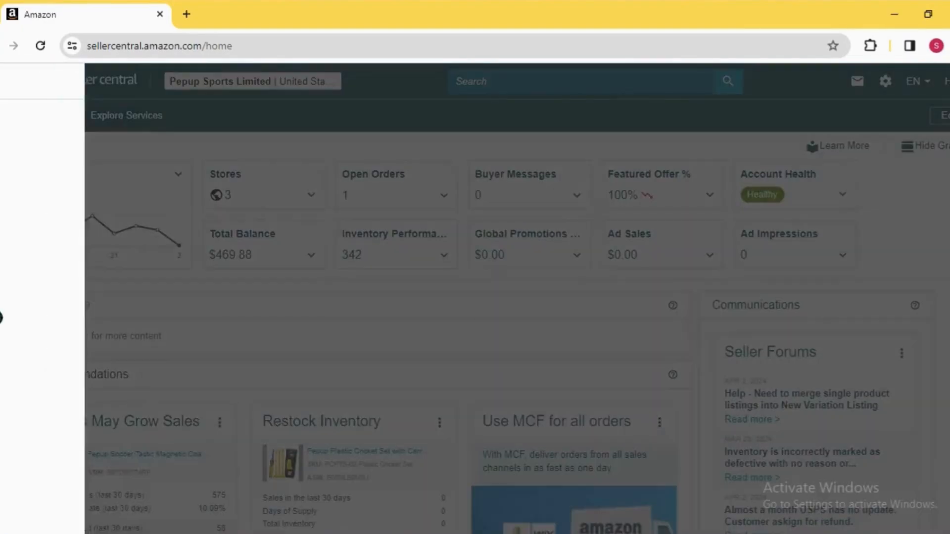
{"action": "mouse_move", "coordinate": [46, 155]}
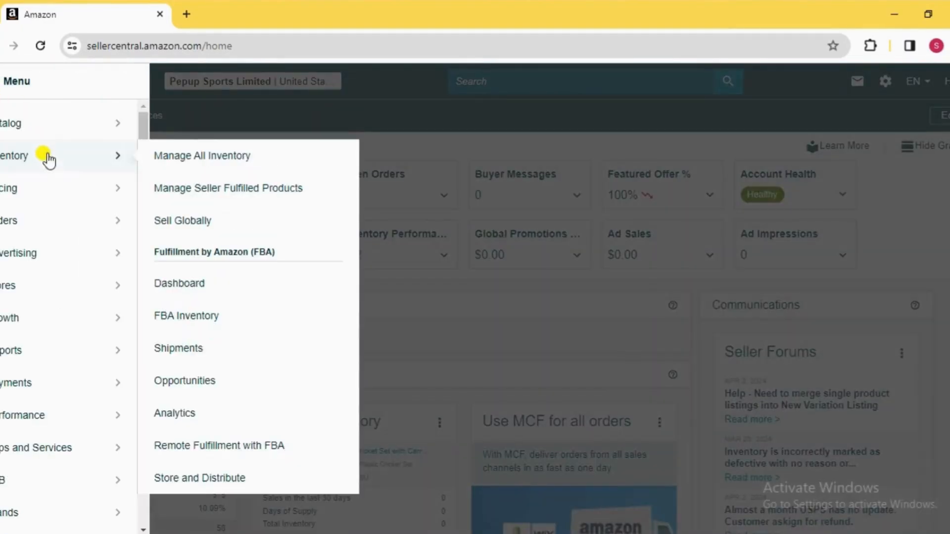
{"action": "left_click", "coordinate": [166, 154]}
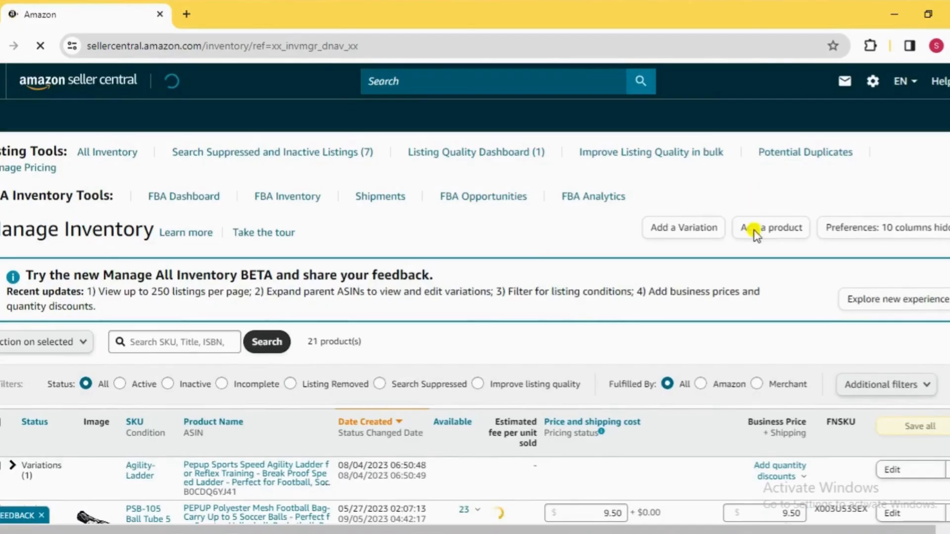
Start adding a new product that is not sold on Amazon
{"action": "left_click", "coordinate": [753, 230]}
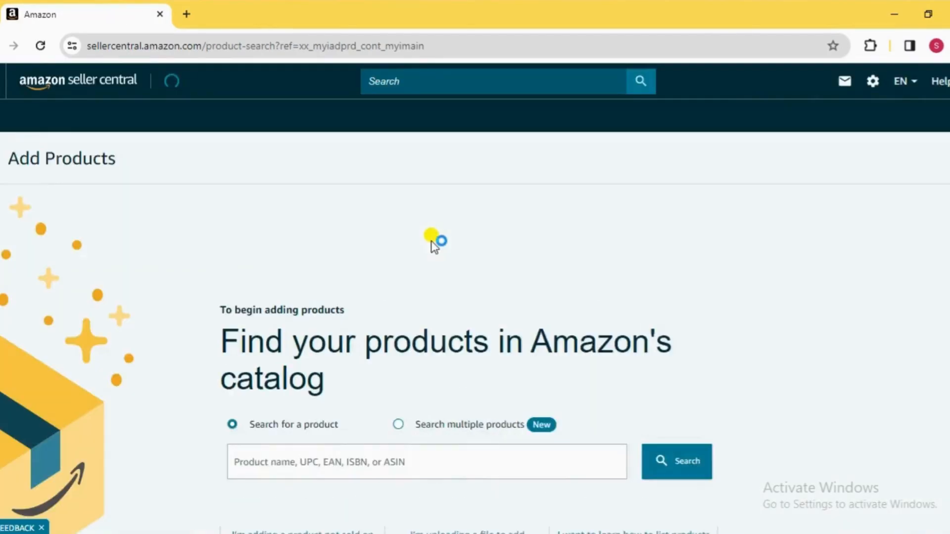
{"action": "scroll", "coordinate": [431, 241], "scroll_direction": "down", "scroll_amount": 2}
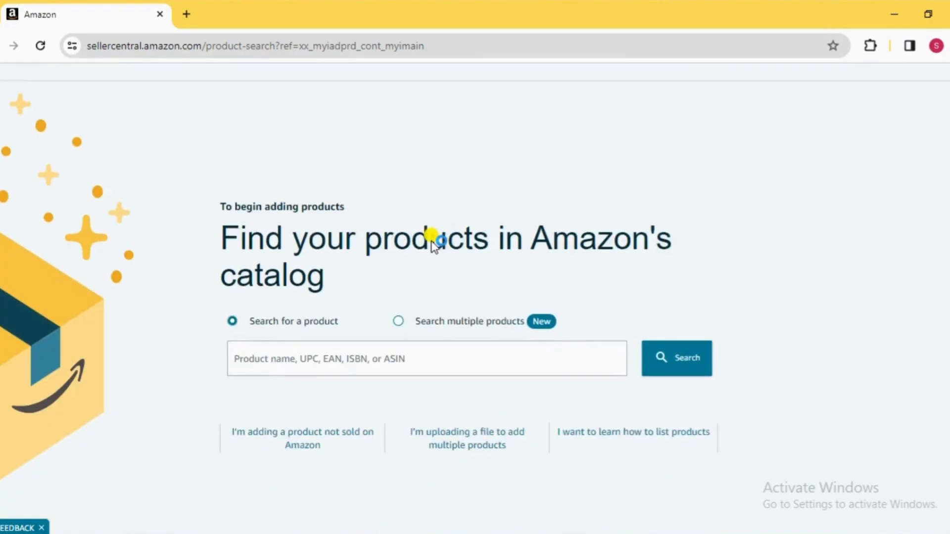
{"action": "left_click", "coordinate": [287, 435]}
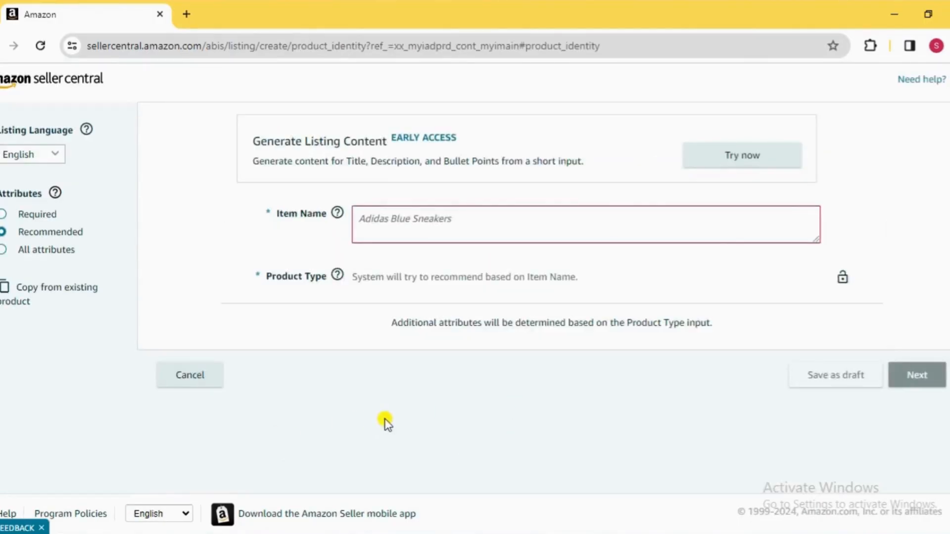
Copy the full Foam Roller Water Bottle product title from the Word document into the listing's Item Name
{"action": "left_click", "coordinate": [393, 220]}
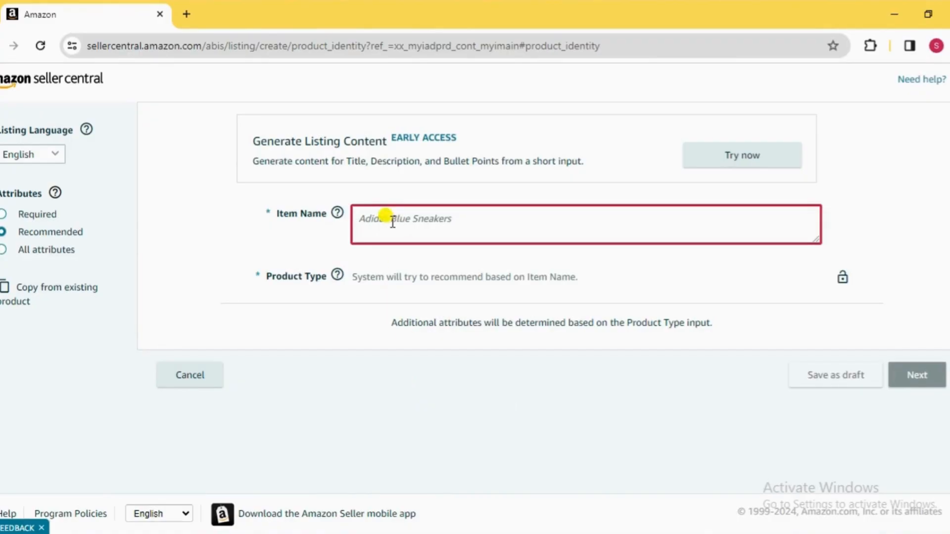
{"action": "key", "text": "alt+Tab"}
{"action": "key", "text": "alt+Tab"}
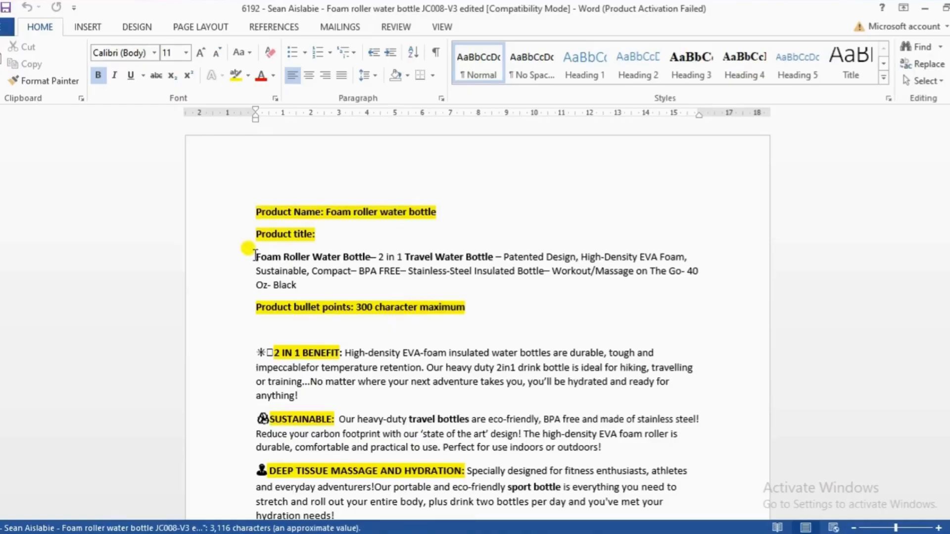
{"action": "left_click_drag", "start_coordinate": [254, 252], "coordinate": [307, 286]}
{"action": "key", "text": "ctrl+c"}
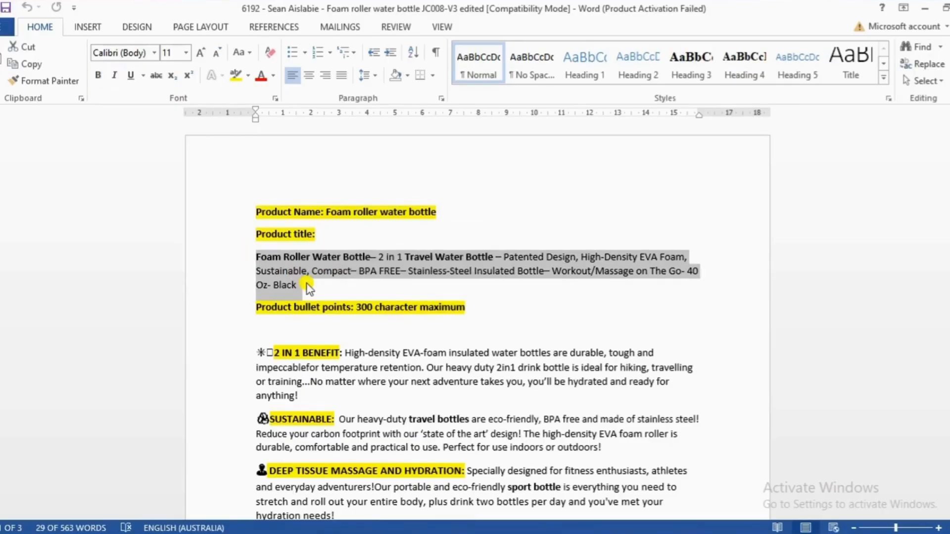
{"action": "key", "text": "alt+Tab"}
{"action": "key", "text": "alt+Tab"}
{"action": "key", "text": "alt+Tab"}
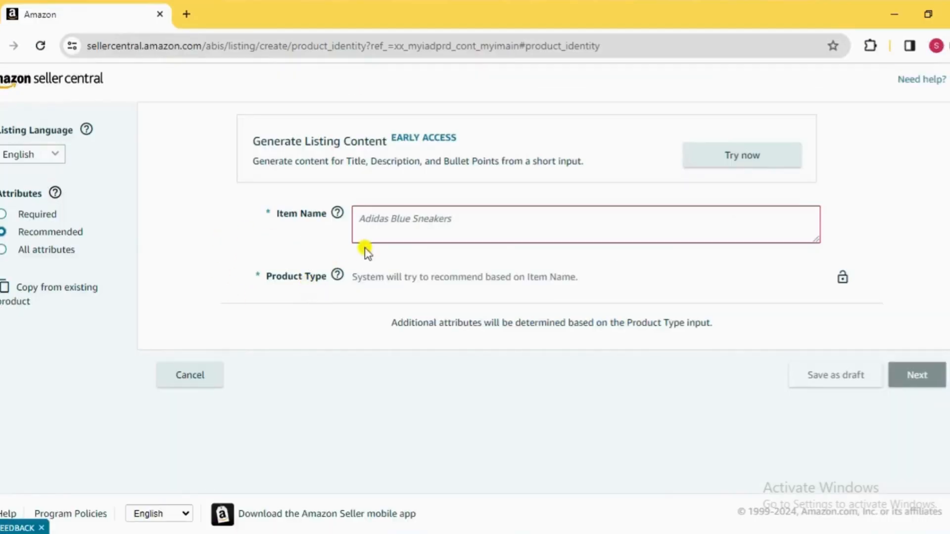
{"action": "left_click", "coordinate": [371, 225]}
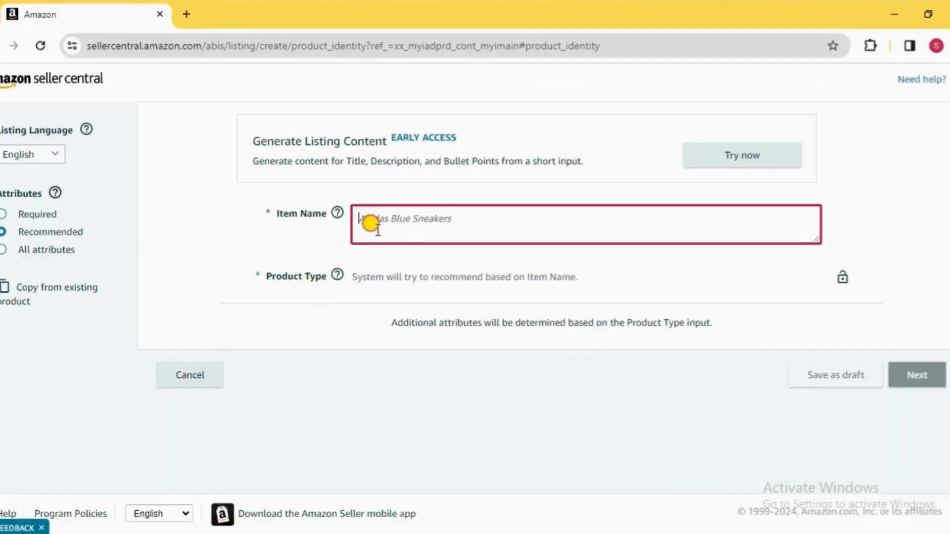
{"action": "key", "text": "ctrl+v"}
{"action": "left_click", "coordinate": [355, 310]}
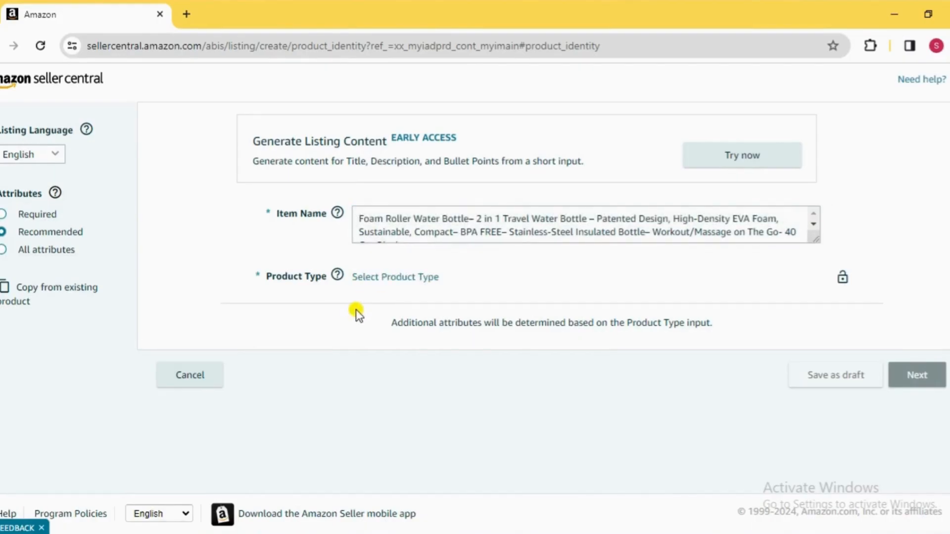
Search product types for "water bottle" and select BOTTLE under Sports & Outdoors > Outdoor Recreation > Cycling > Hydration > Water Bottles
{"action": "left_click", "coordinate": [377, 277]}
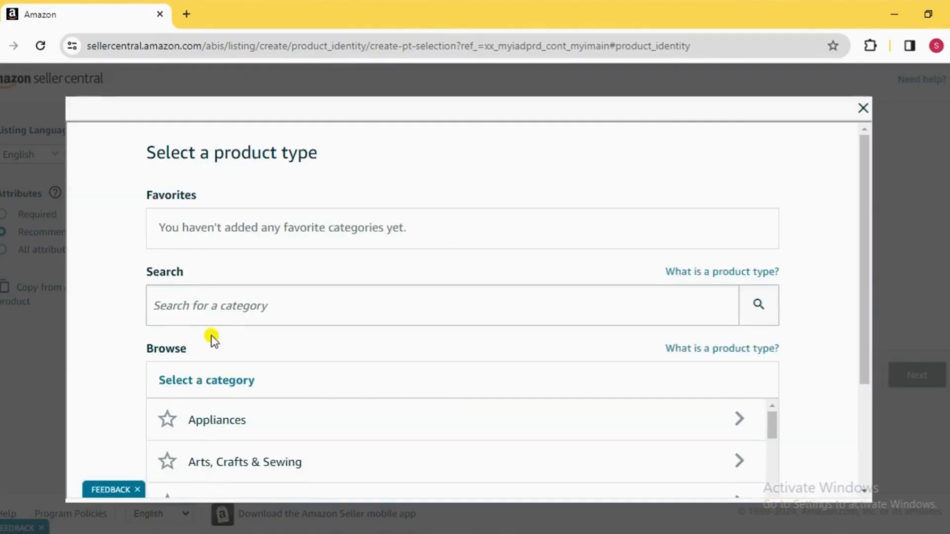
{"action": "left_click", "coordinate": [173, 303]}
{"action": "type", "text": "wa"}
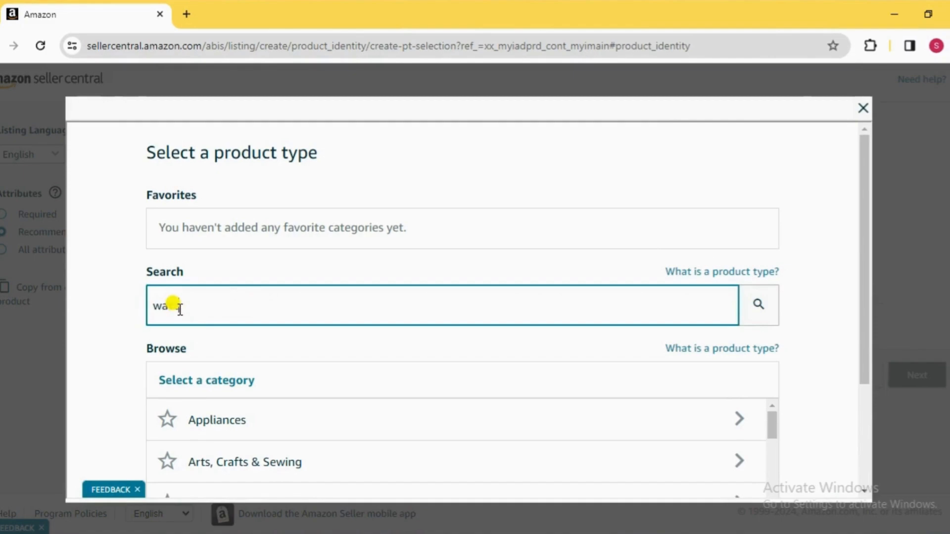
{"action": "type", "text": "ter bottle"}
{"action": "left_click", "coordinate": [756, 324]}
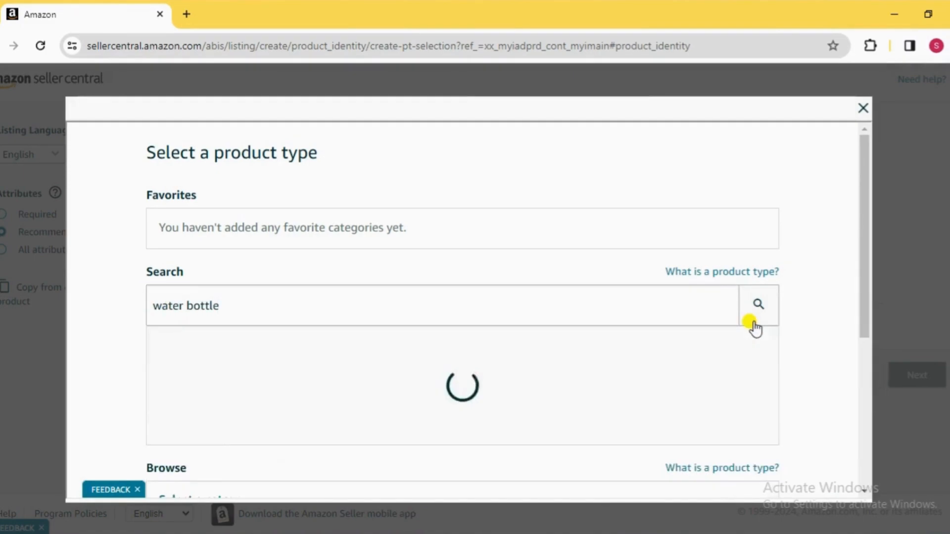
{"action": "scroll", "coordinate": [526, 300], "scroll_direction": "down", "scroll_amount": 2}
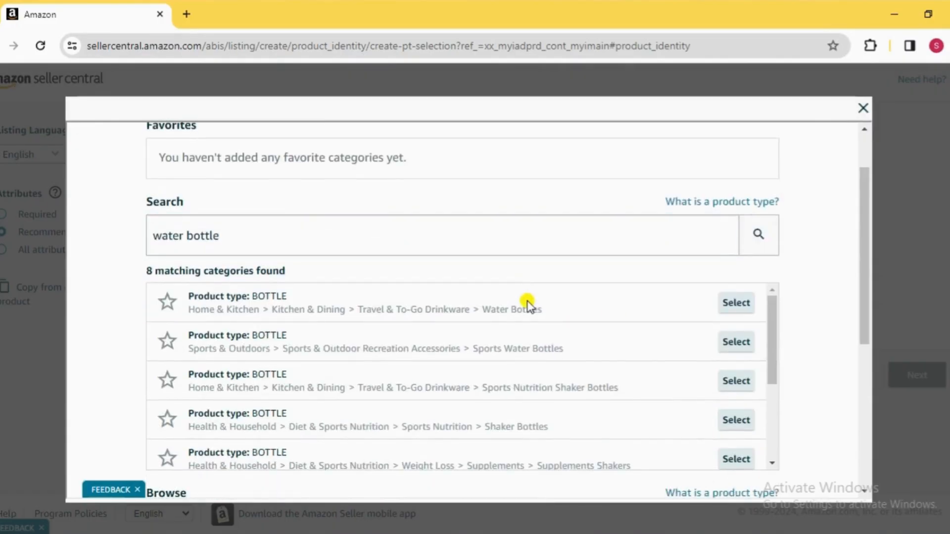
{"action": "scroll", "coordinate": [527, 300], "scroll_direction": "down", "scroll_amount": 1}
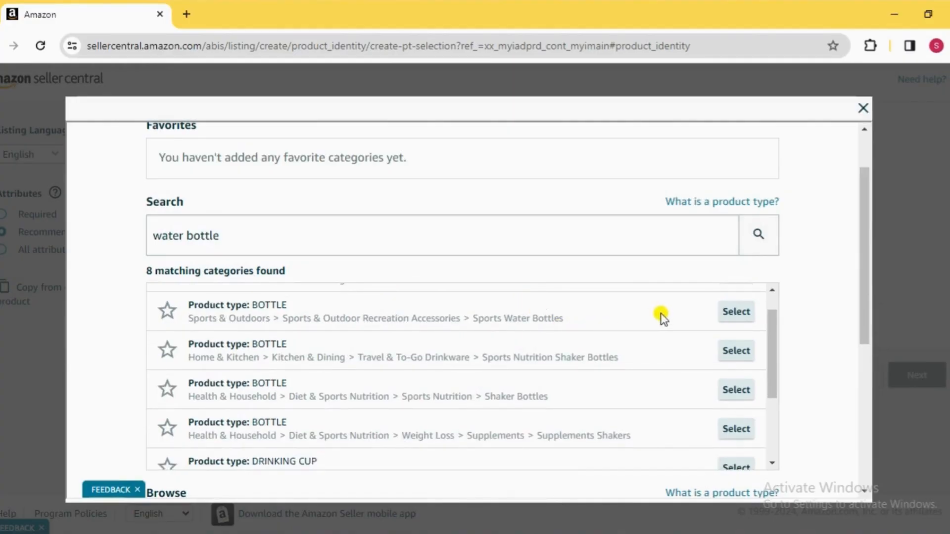
{"action": "left_click", "coordinate": [735, 316]}
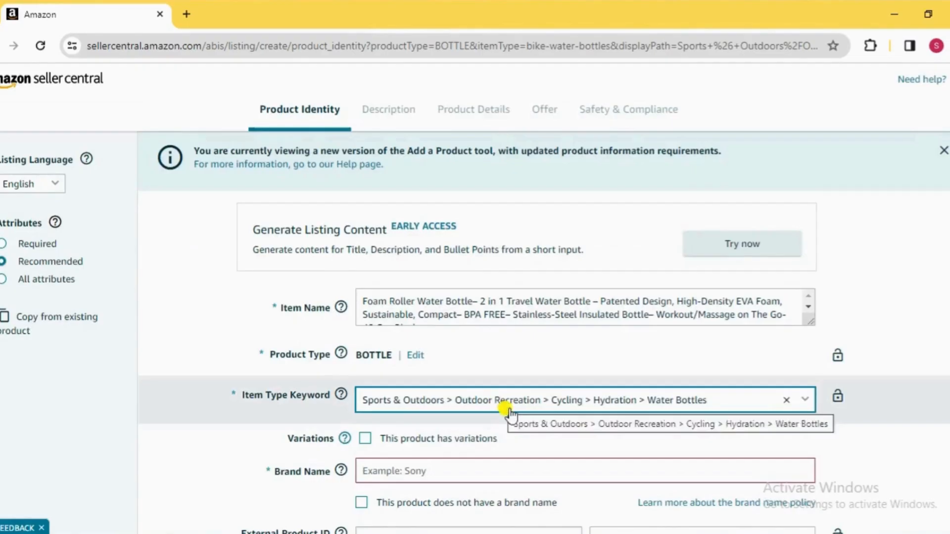
Mark the product as having no brand name and no Product ID, and continue to the Description section
{"action": "scroll", "coordinate": [589, 434], "scroll_direction": "down", "scroll_amount": 2}
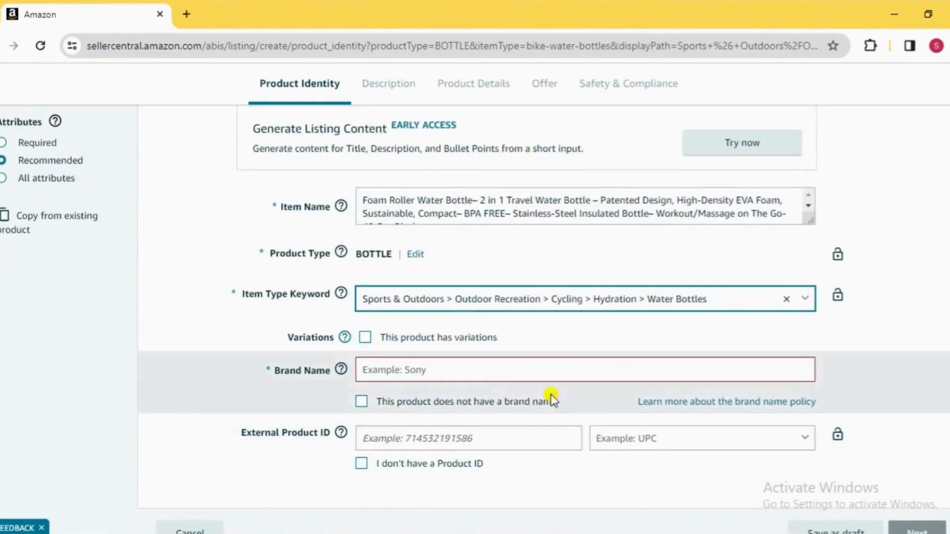
{"action": "left_click", "coordinate": [409, 371]}
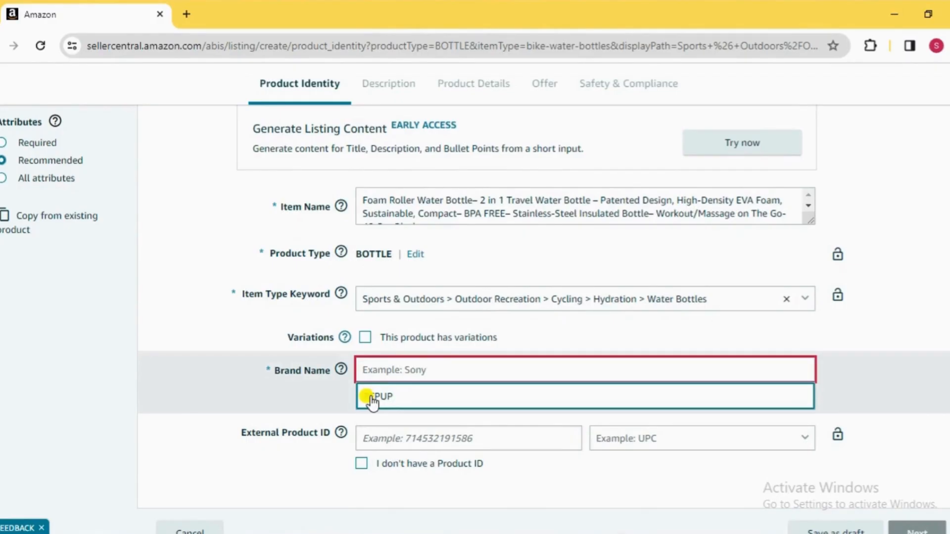
{"action": "left_click", "coordinate": [311, 400]}
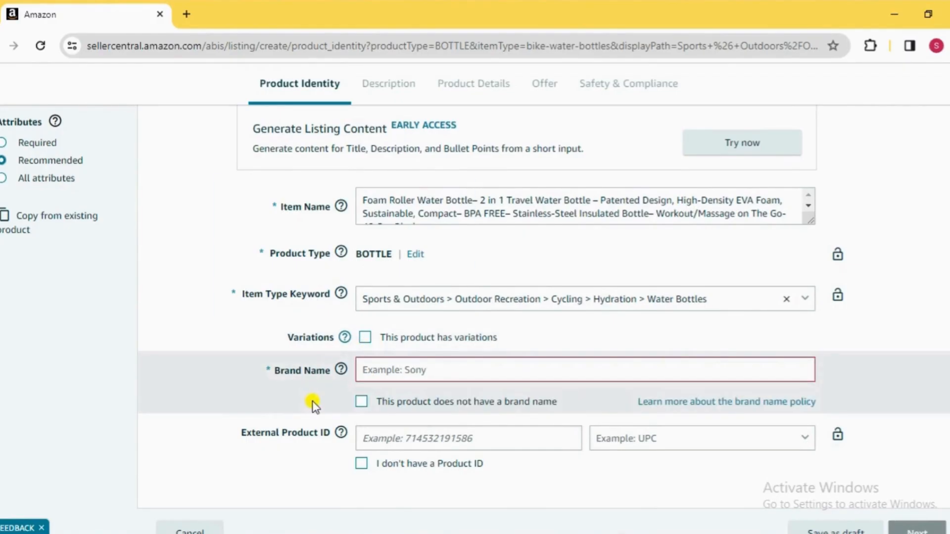
{"action": "left_click", "coordinate": [362, 402]}
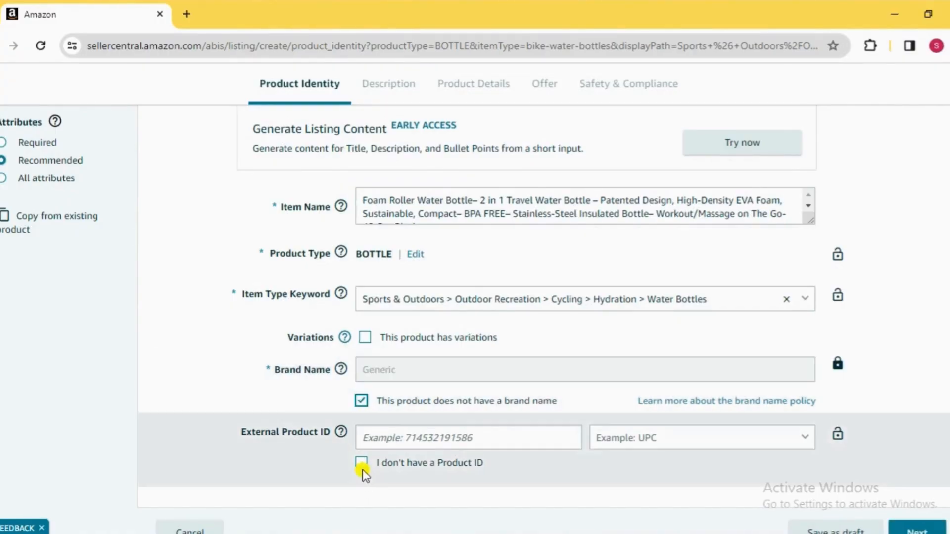
{"action": "left_click", "coordinate": [361, 463]}
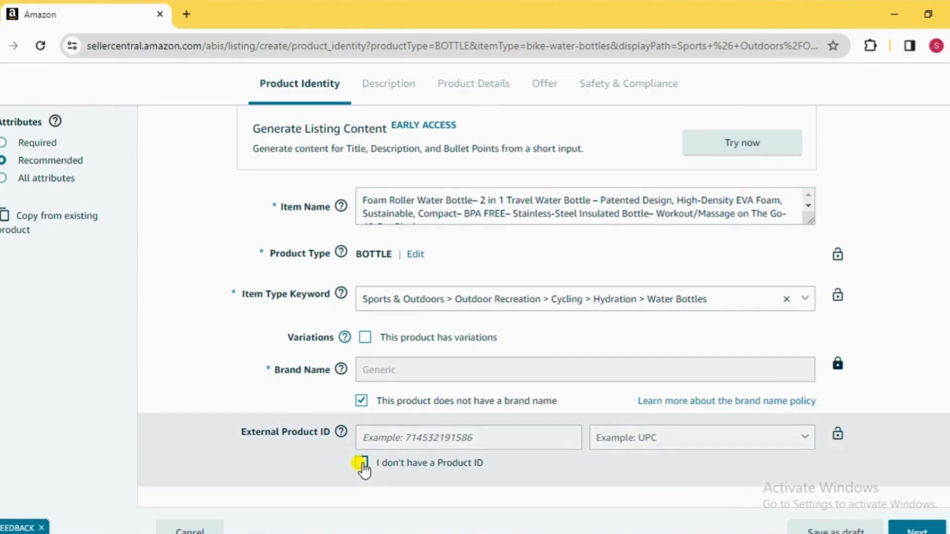
{"action": "scroll", "coordinate": [642, 480], "scroll_direction": "down", "scroll_amount": 2}
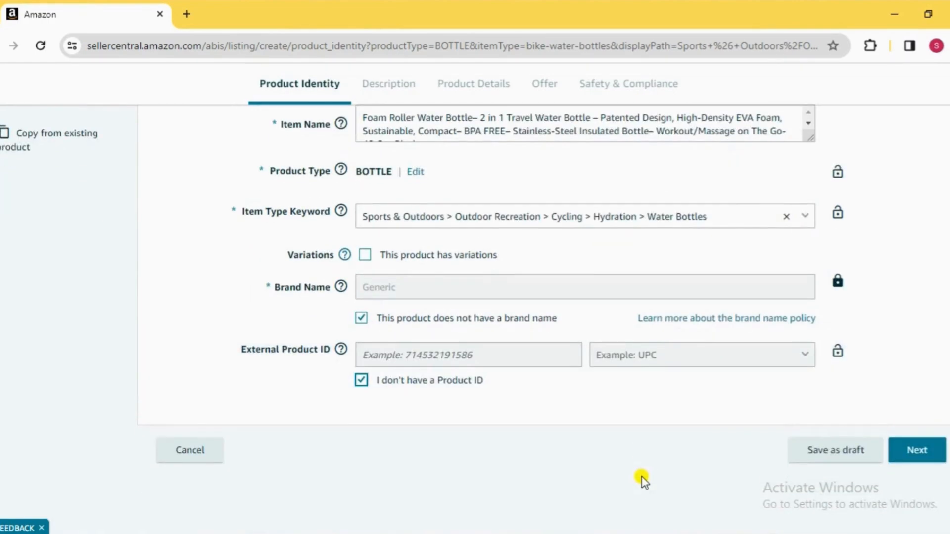
{"action": "left_click", "coordinate": [912, 453]}
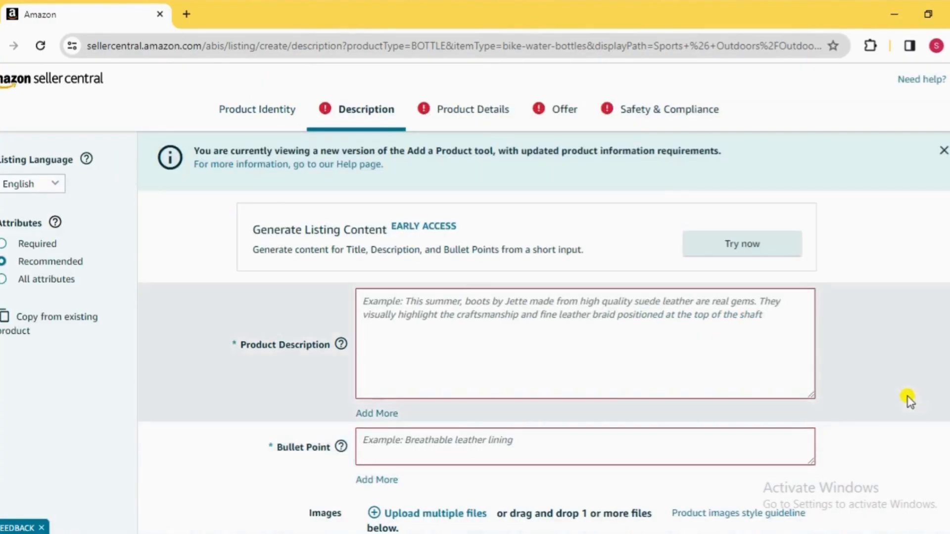
Copy the "2 IN 1 BENEFIT" paragraph from the Word document into the first Bullet Point
{"action": "left_click", "coordinate": [583, 325]}
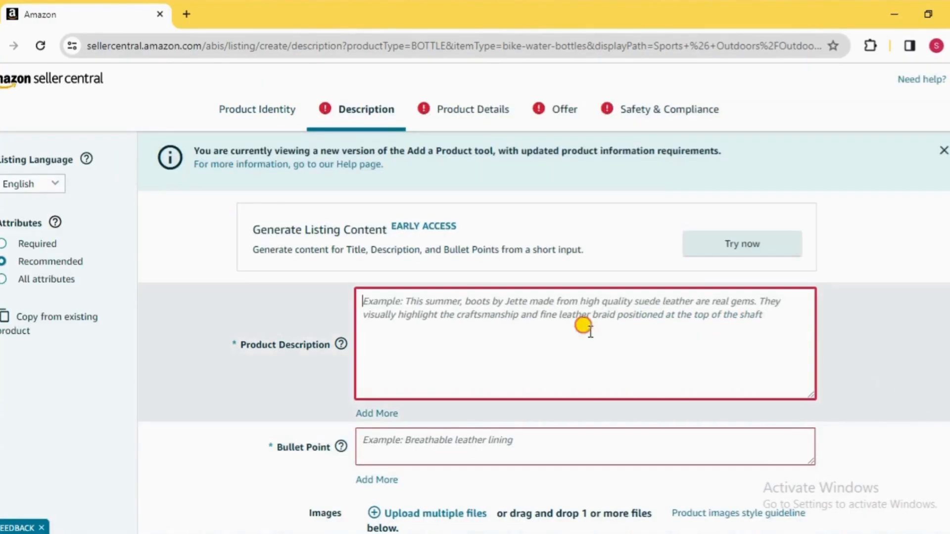
{"action": "key", "text": "alt+Tab"}
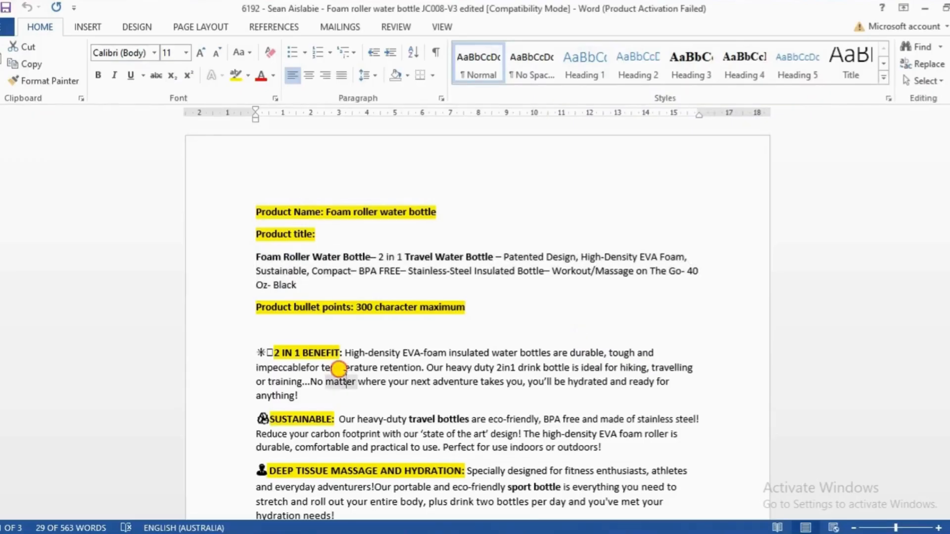
{"action": "triple_click", "coordinate": [345, 376]}
{"action": "key", "text": "ctrl+c"}
{"action": "key", "text": "alt+Tab"}
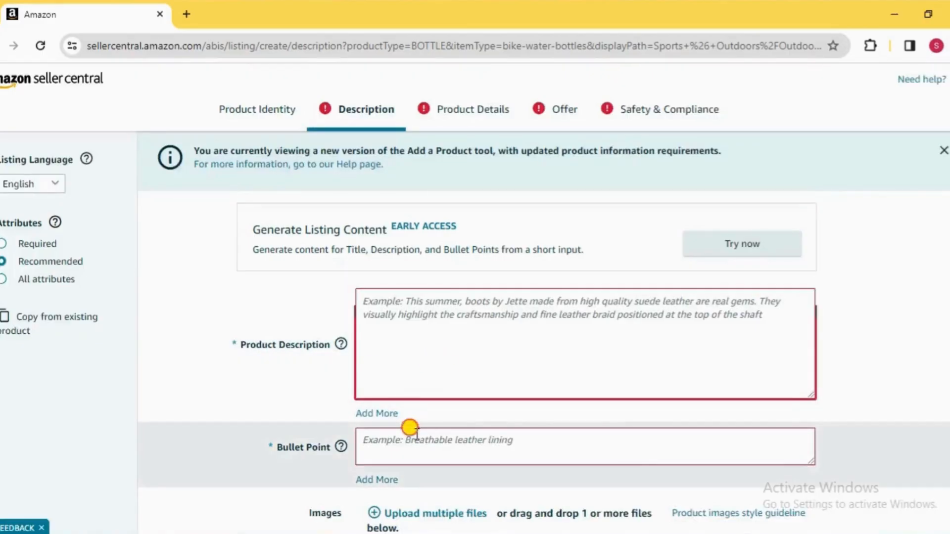
{"action": "left_click", "coordinate": [409, 430]}
{"action": "key", "text": "ctrl+v"}
Add a second Bullet Point and fill it with the "SUSTAINABLE" paragraph copied from the Word document
{"action": "left_click", "coordinate": [371, 482]}
{"action": "key", "text": "alt+Tab"}
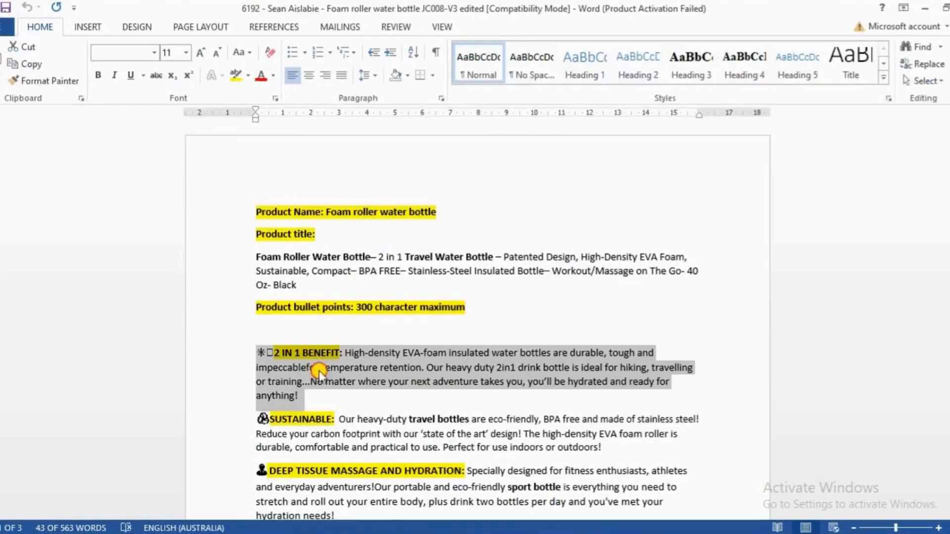
{"action": "triple_click", "coordinate": [328, 417]}
{"action": "key", "text": "ctrl+c"}
{"action": "key", "text": "alt+Tab"}
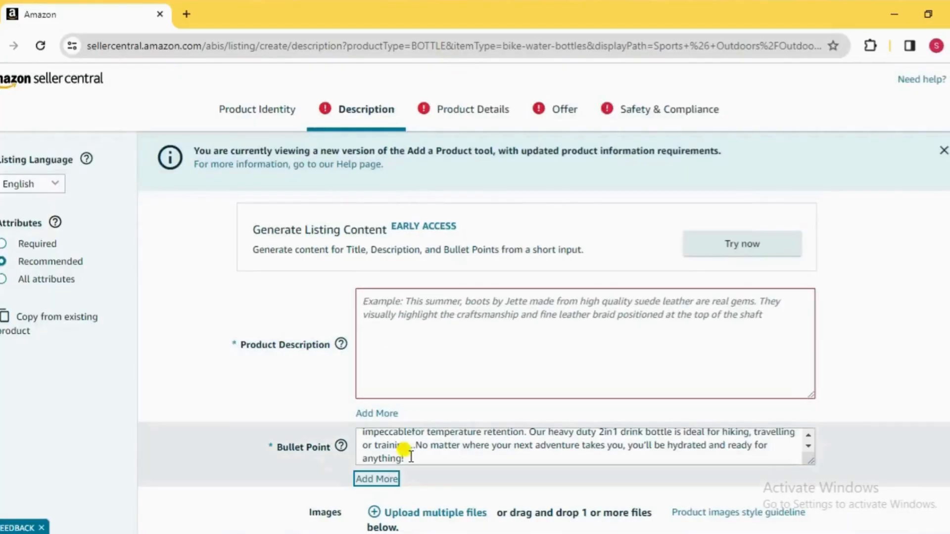
{"action": "left_click", "coordinate": [376, 479]}
{"action": "left_click", "coordinate": [376, 480]}
{"action": "key", "text": "ctrl+v"}
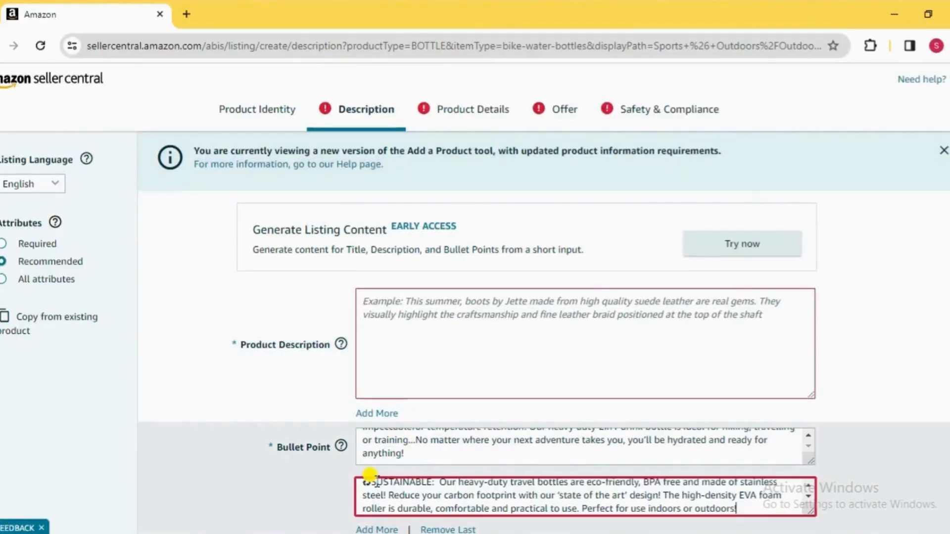
Add a third Bullet Point containing the "DEEP TISSUE MASSAGE AND HYDRATION" paragraph copied from the Word document
{"action": "scroll", "coordinate": [265, 455], "scroll_direction": "down", "scroll_amount": 3}
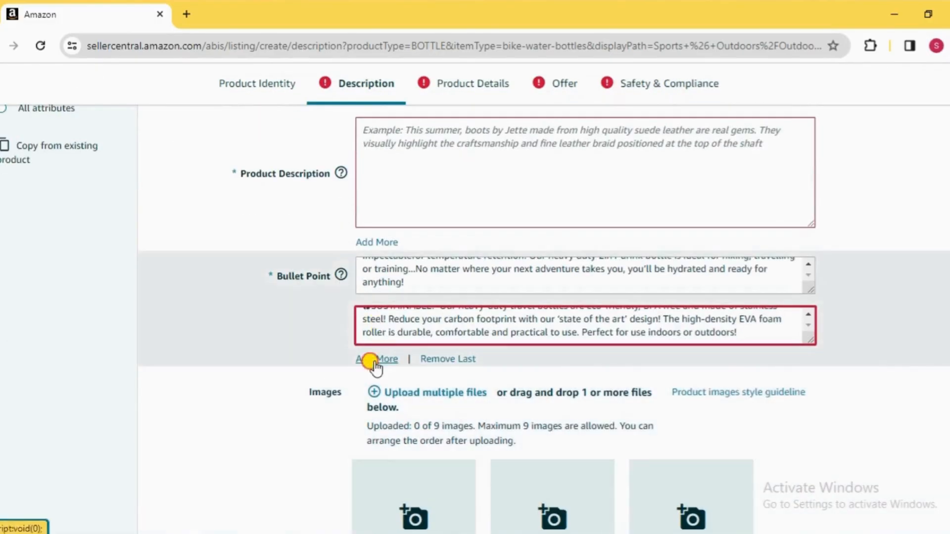
{"action": "key", "text": "alt+Tab"}
{"action": "scroll", "coordinate": [352, 354], "scroll_direction": "down", "scroll_amount": 3}
{"action": "triple_click", "coordinate": [313, 329]}
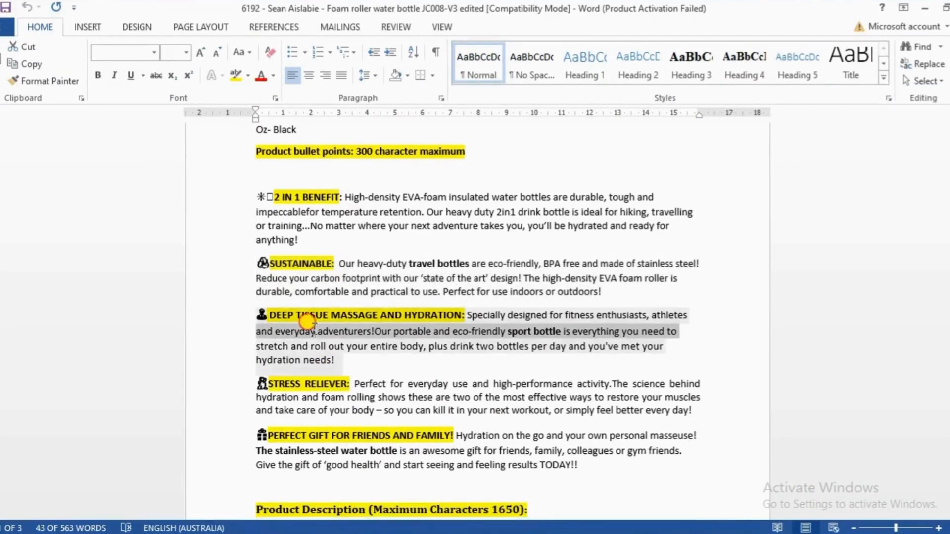
{"action": "key", "text": "ctrl+c"}
{"action": "key", "text": "alt+Tab"}
{"action": "left_click", "coordinate": [435, 382]}
{"action": "key", "text": "ctrl+v"}
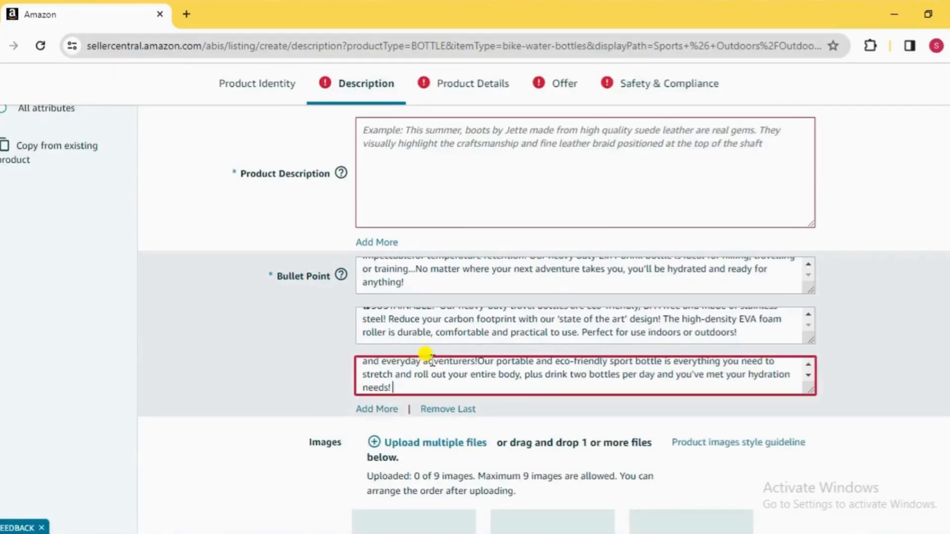
Fill the fourth Bullet Point with the "STRESS RELIEVER" paragraph copied from the Word document
{"action": "key", "text": "alt+Tab"}
{"action": "left_click", "coordinate": [352, 409]}
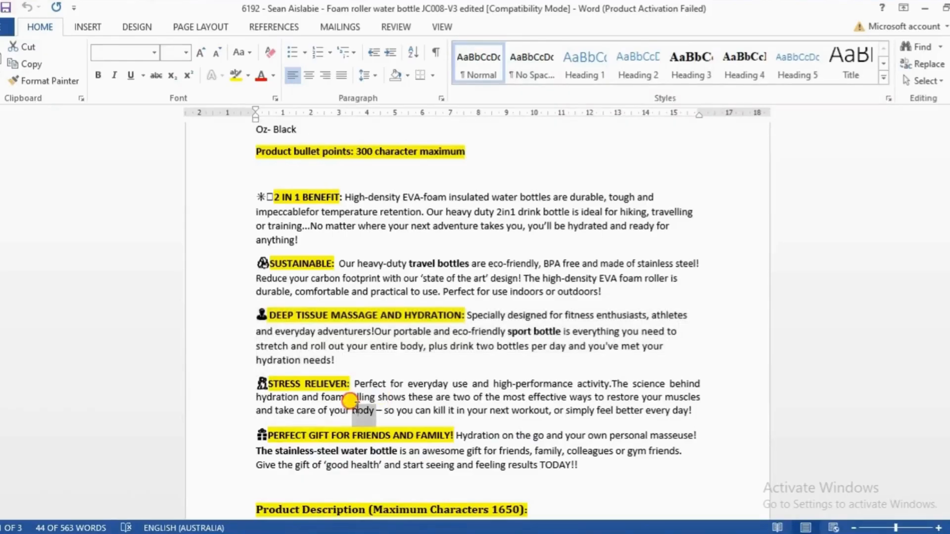
{"action": "triple_click", "coordinate": [355, 407]}
{"action": "key", "text": "ctrl+c"}
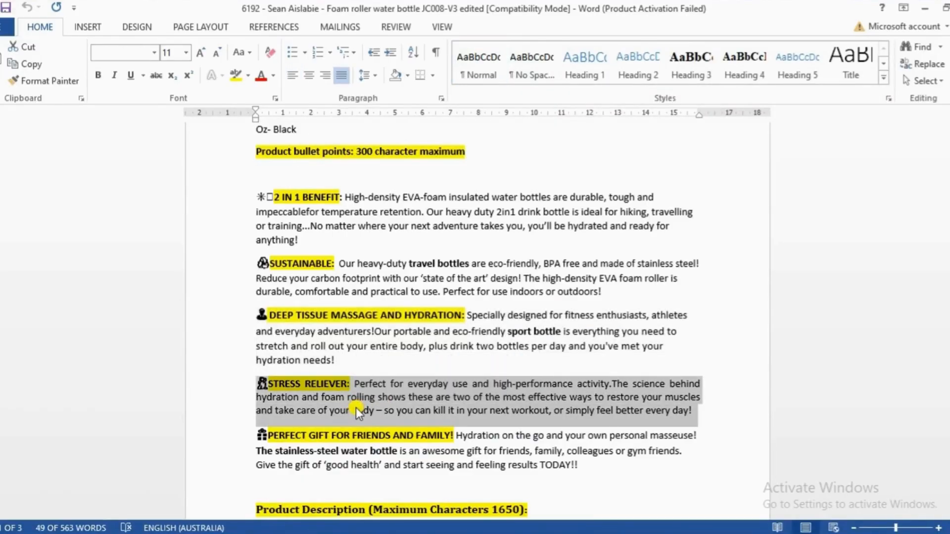
{"action": "key", "text": "alt+Tab"}
{"action": "left_click", "coordinate": [390, 418]}
{"action": "key", "text": "ctrl+v"}
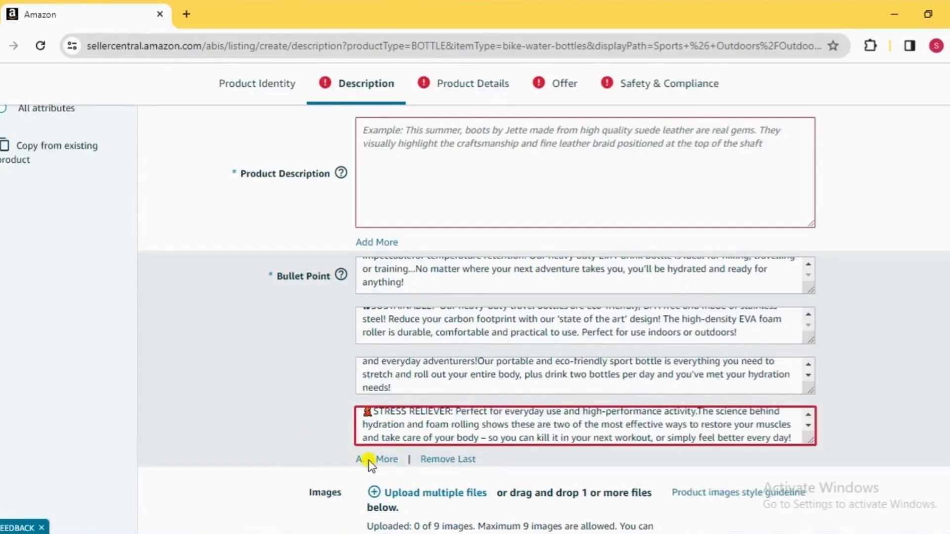
Add a fifth Bullet Point and fill it with the "PERFECT GIFT FOR FRIENDS AND FAMILY!" paragraph copied from the Word document
{"action": "left_click", "coordinate": [371, 458]}
{"action": "key", "text": "alt+Tab"}
{"action": "triple_click", "coordinate": [398, 446]}
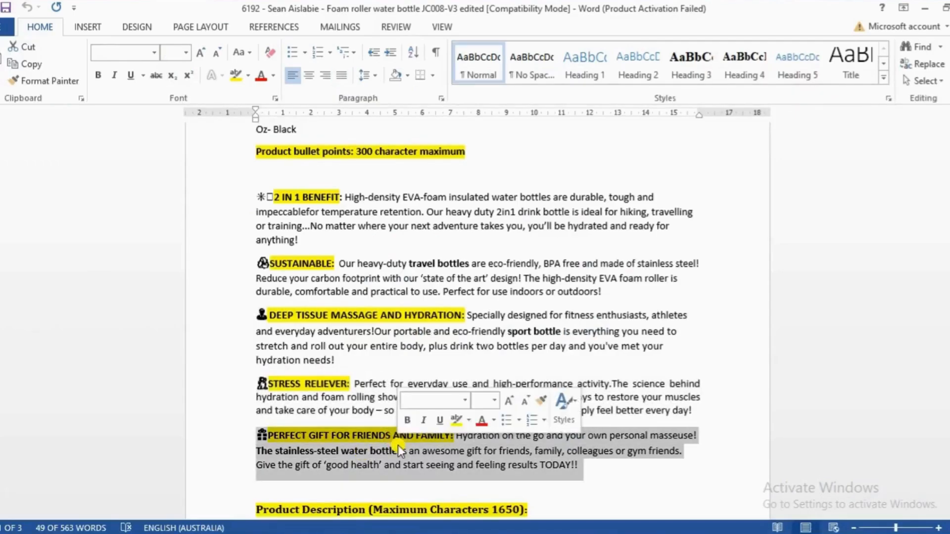
{"action": "key", "text": "ctrl+c"}
{"action": "key", "text": "alt+Tab"}
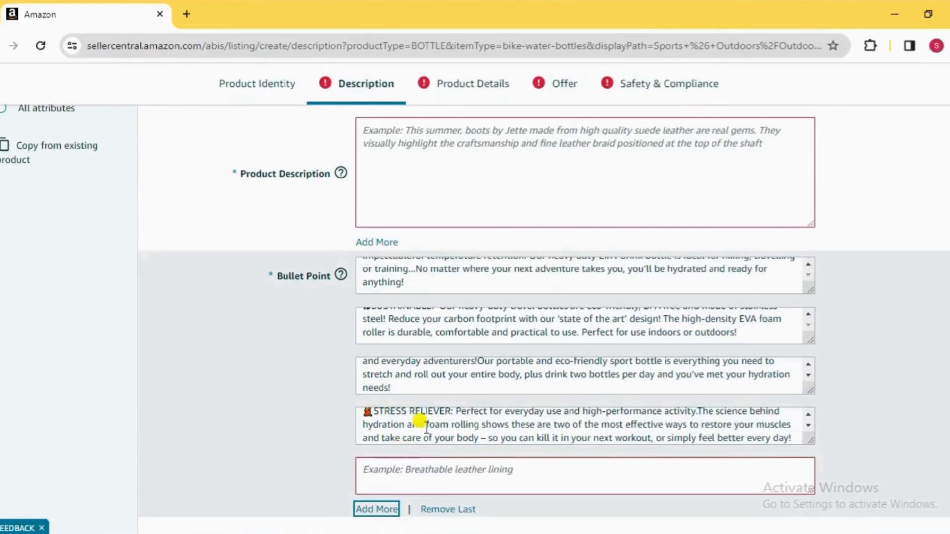
{"action": "left_click", "coordinate": [392, 475]}
{"action": "key", "text": "ctrl+v"}
Copy the product description text, from the "Rehydrate And Roll" heading through "Decompress The Stress", from Word into the Product Description
{"action": "key", "text": "alt+Tab"}
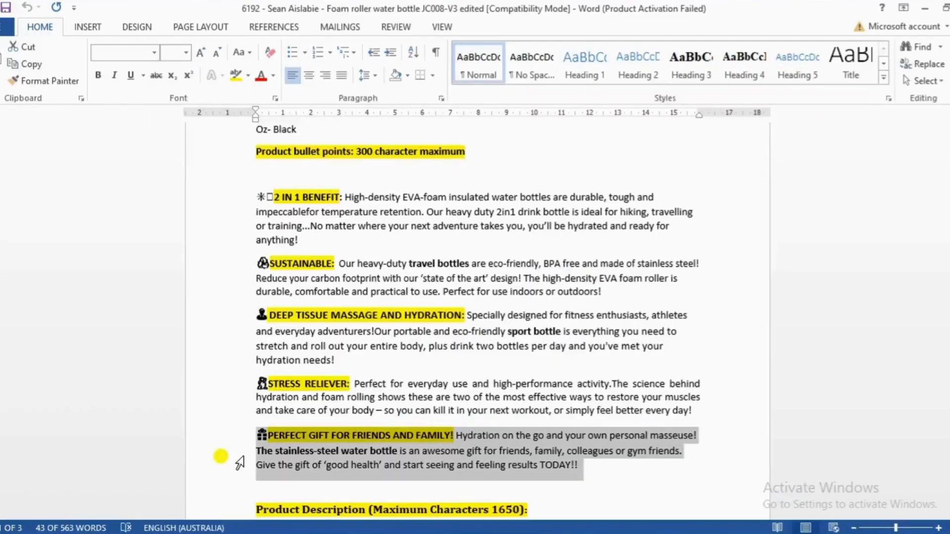
{"action": "scroll", "coordinate": [337, 430], "scroll_direction": "down", "scroll_amount": 1}
{"action": "scroll", "coordinate": [336, 432], "scroll_direction": "down", "scroll_amount": 3}
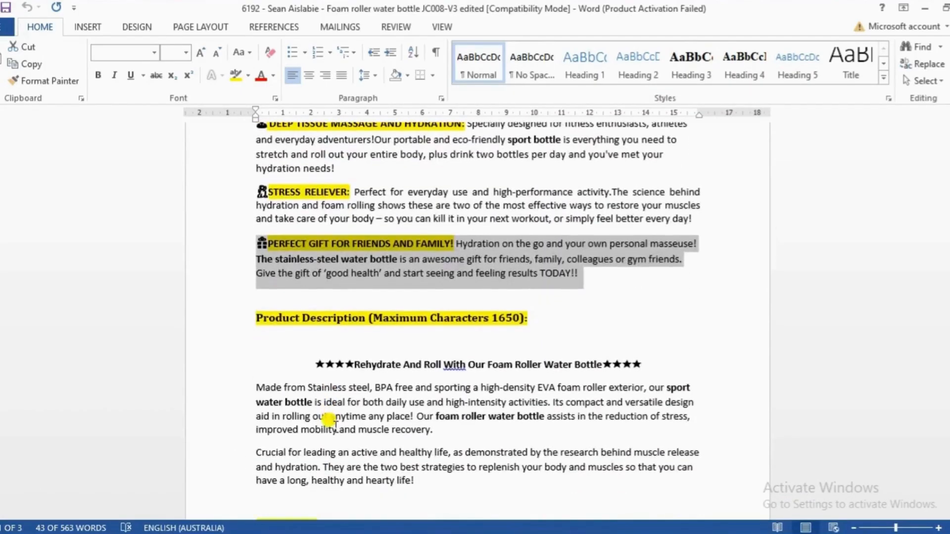
{"action": "left_click_drag", "start_coordinate": [309, 365], "coordinate": [537, 286]}
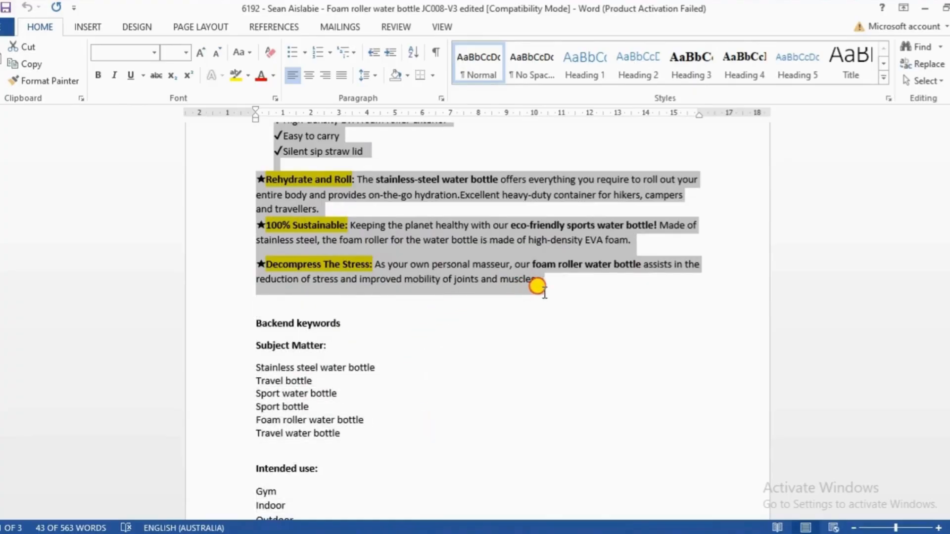
{"action": "key", "text": "alt+Tab"}
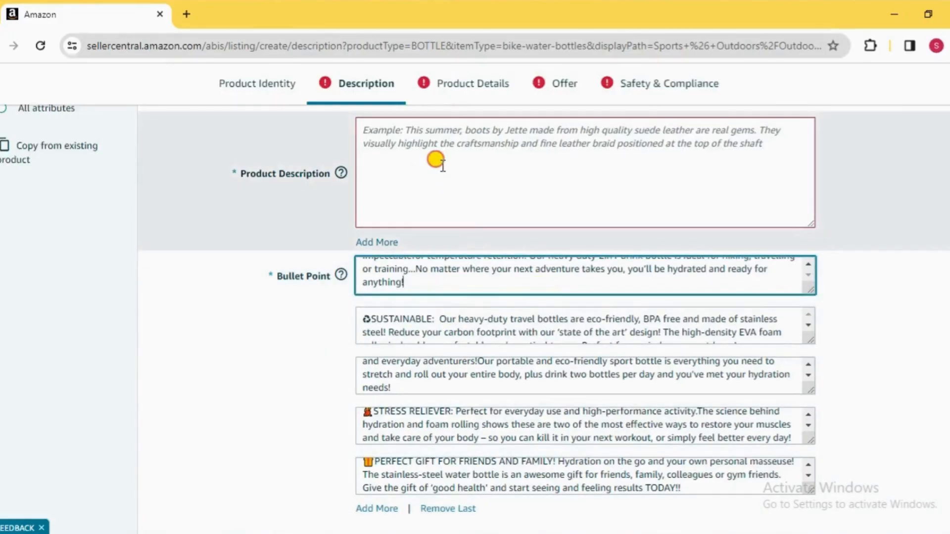
{"action": "left_click", "coordinate": [436, 159]}
{"action": "key", "text": "ctrl+v"}
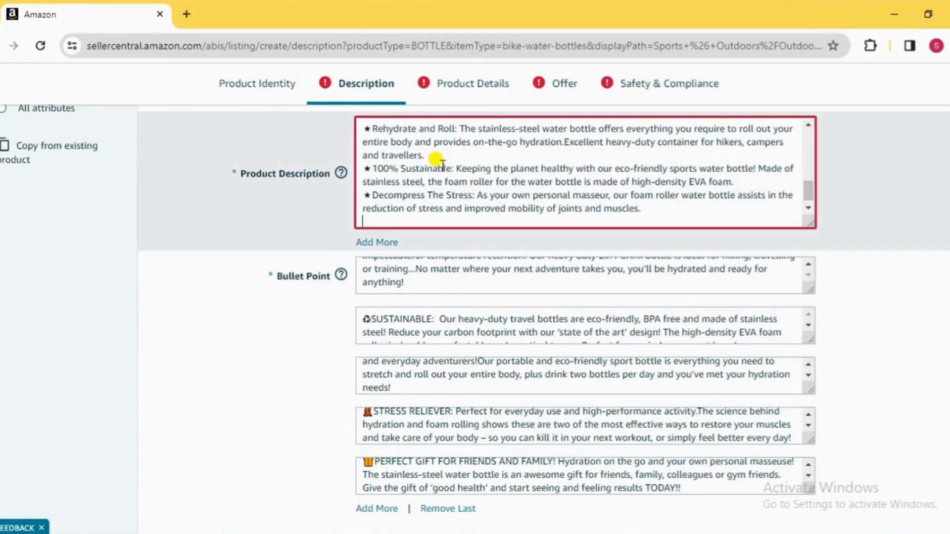
Upload images 1 through 7 from the first Water Bottle folder in "4. Graphics Team Images" as the product images
{"action": "scroll", "coordinate": [306, 221], "scroll_direction": "down", "scroll_amount": 10}
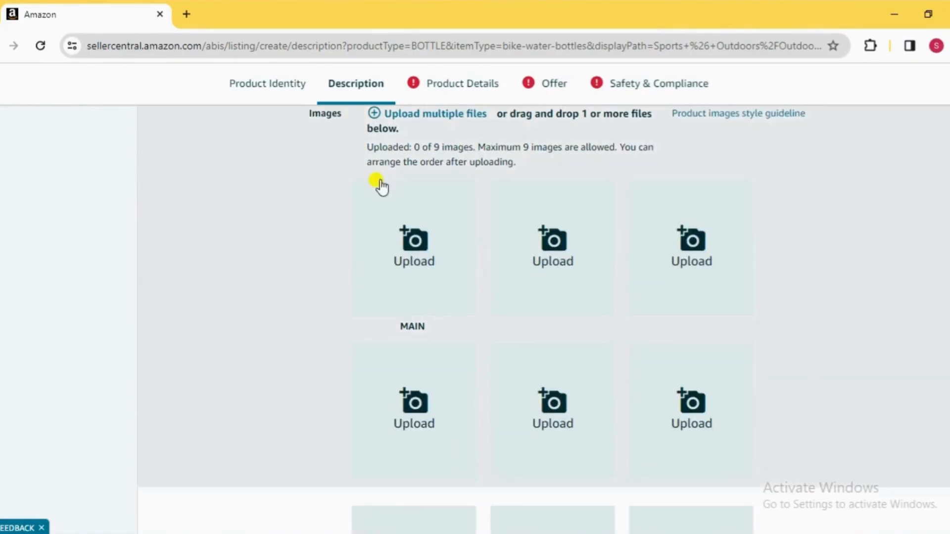
{"action": "left_click", "coordinate": [418, 120]}
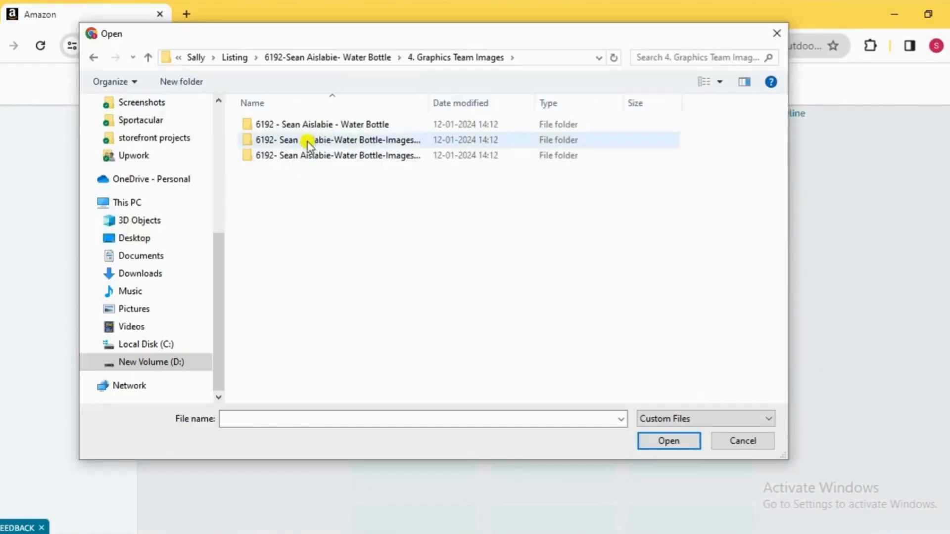
{"action": "double_click", "coordinate": [307, 125]}
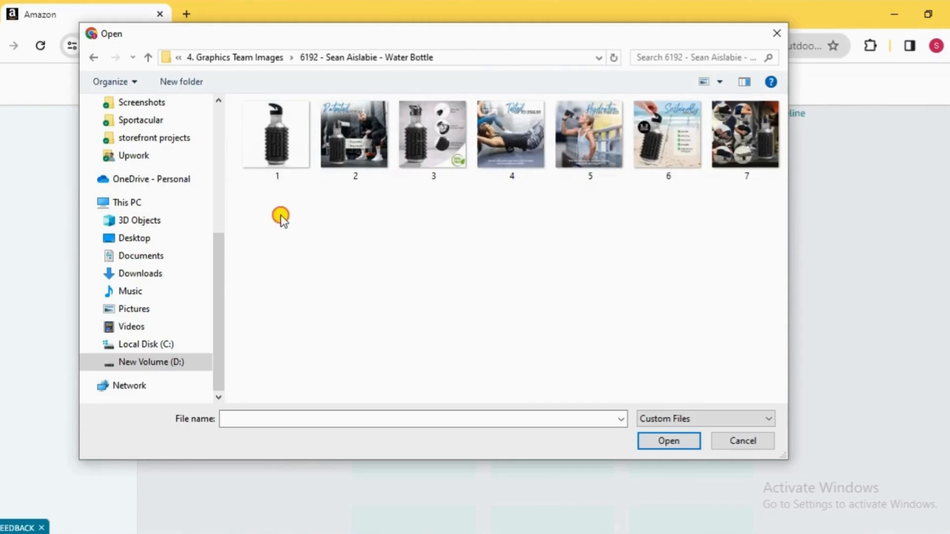
{"action": "left_click_drag", "start_coordinate": [281, 216], "coordinate": [752, 132]}
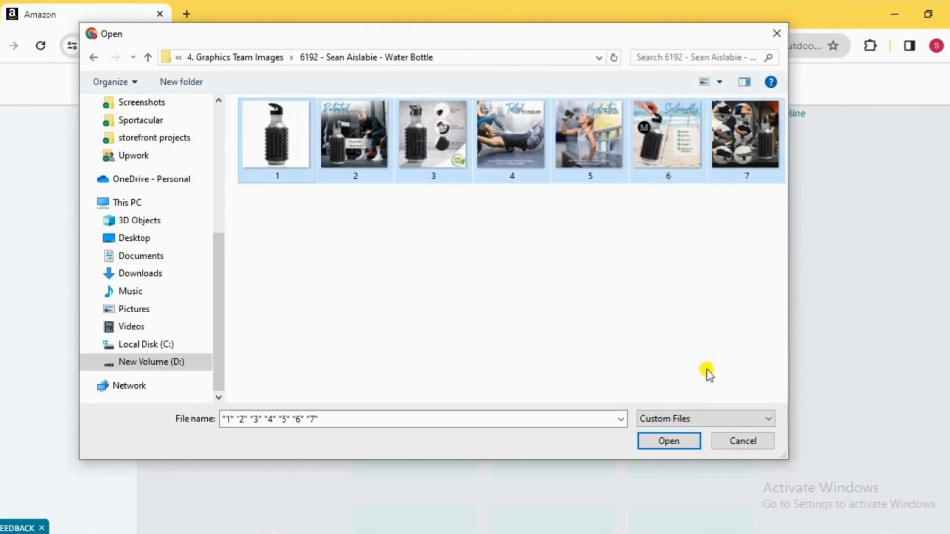
{"action": "left_click", "coordinate": [666, 441]}
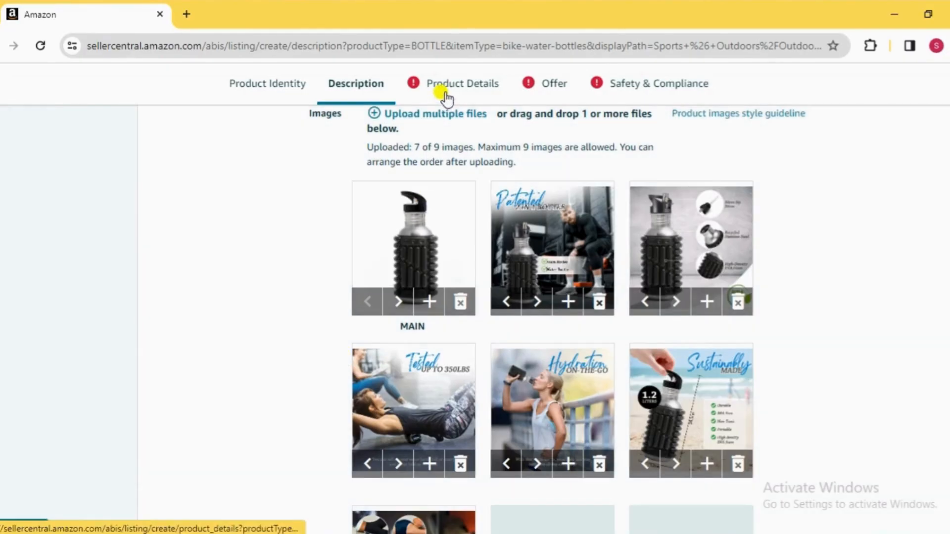
Copy the words "Foam Roller Water Bottle" from the Item Name in the Product Identity section
{"action": "left_click", "coordinate": [444, 94]}
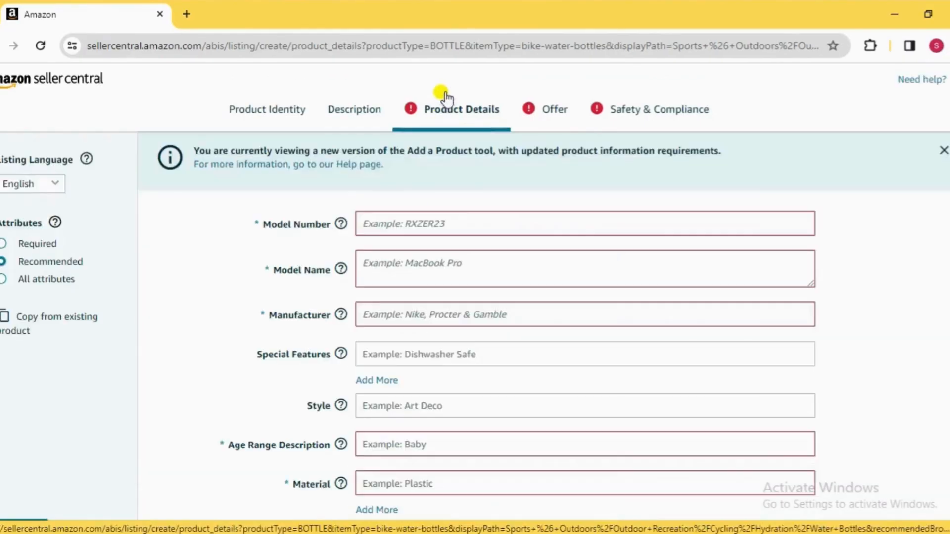
{"action": "left_click", "coordinate": [446, 225]}
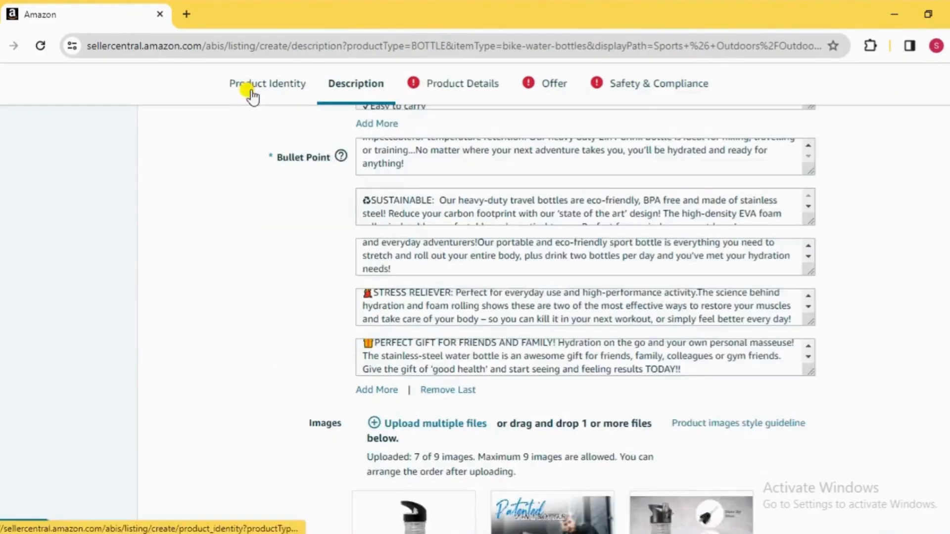
{"action": "left_click", "coordinate": [239, 85]}
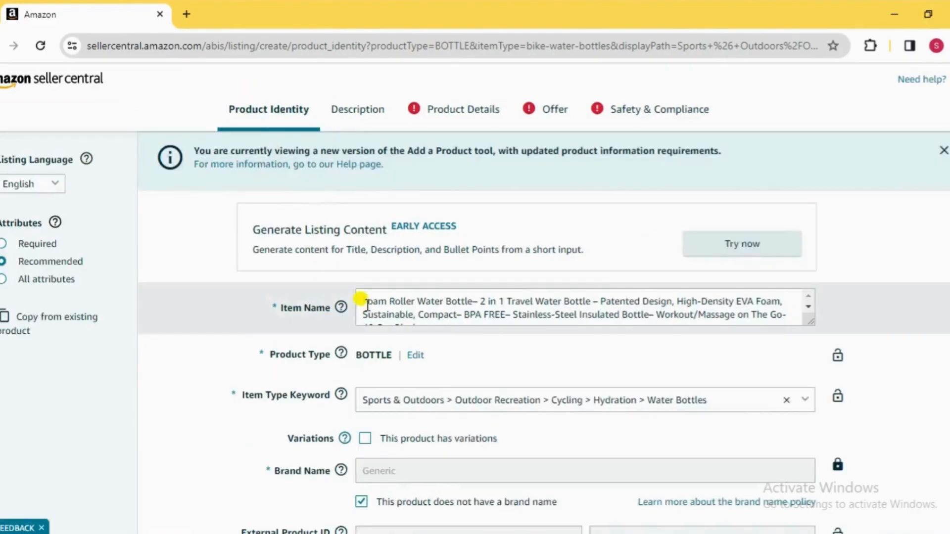
{"action": "left_click_drag", "start_coordinate": [368, 306], "coordinate": [447, 305]}
{"action": "left_click_drag", "start_coordinate": [444, 305], "coordinate": [466, 300]}
{"action": "key", "text": "ctrl+c"}
In the Product Details section, set both the Model Number and the Model Name to "Foam Roller Water Bottle"
{"action": "left_click", "coordinate": [440, 113]}
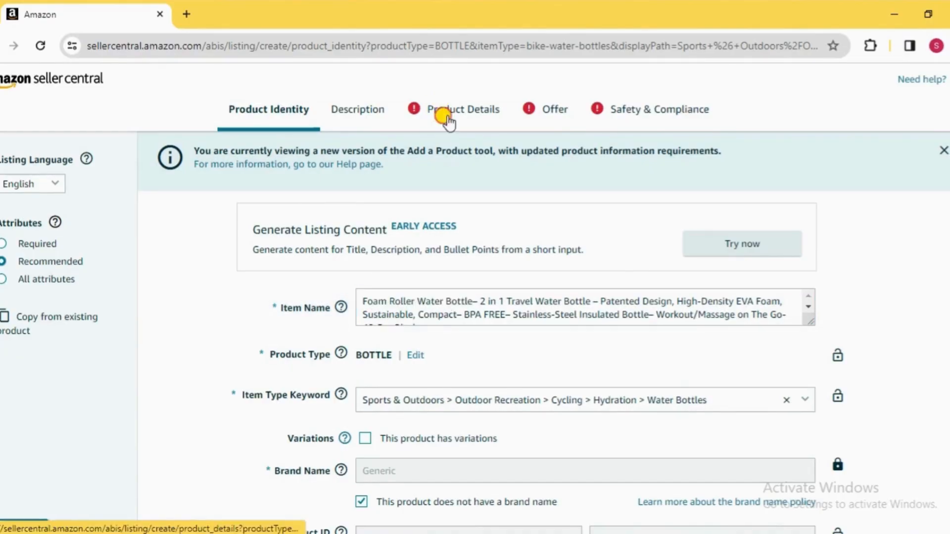
{"action": "left_click", "coordinate": [402, 222]}
{"action": "key", "text": "ctrl+v"}
{"action": "left_click", "coordinate": [388, 265]}
{"action": "key", "text": "ctrl+v"}
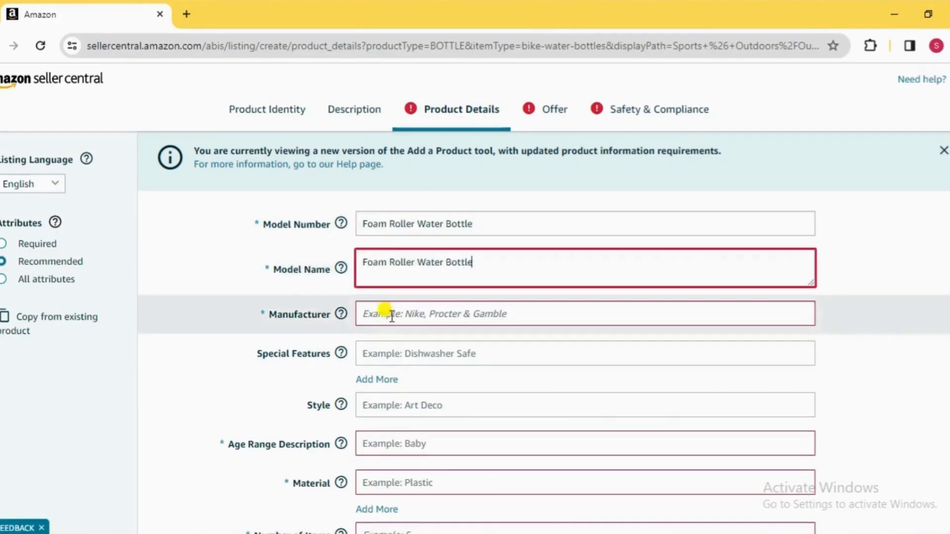
Set the Manufacturer to "Pepup" and the Age Range Description to Adult
{"action": "left_click", "coordinate": [391, 315]}
{"action": "type", "text": "Pep"}
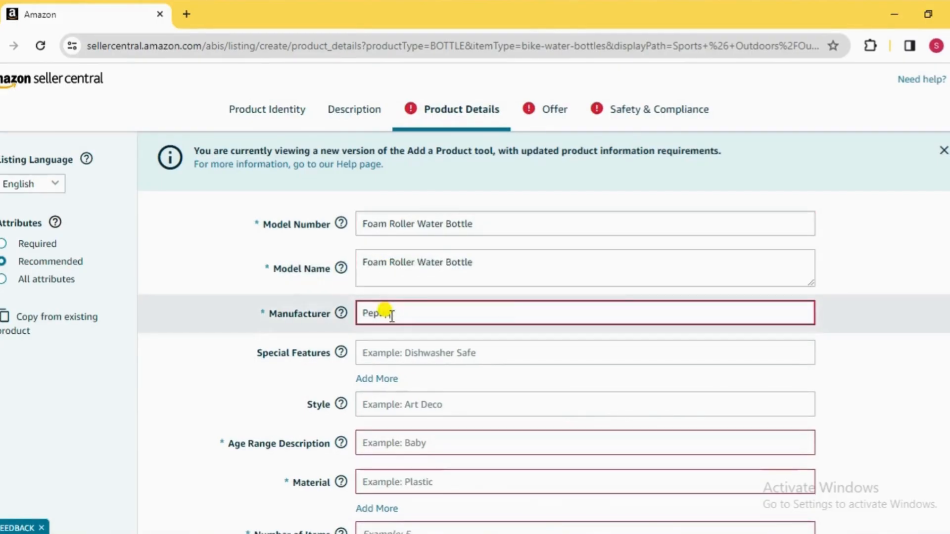
{"action": "type", "text": "up"}
{"action": "scroll", "coordinate": [410, 347], "scroll_direction": "down", "scroll_amount": 3}
{"action": "left_click", "coordinate": [393, 298]}
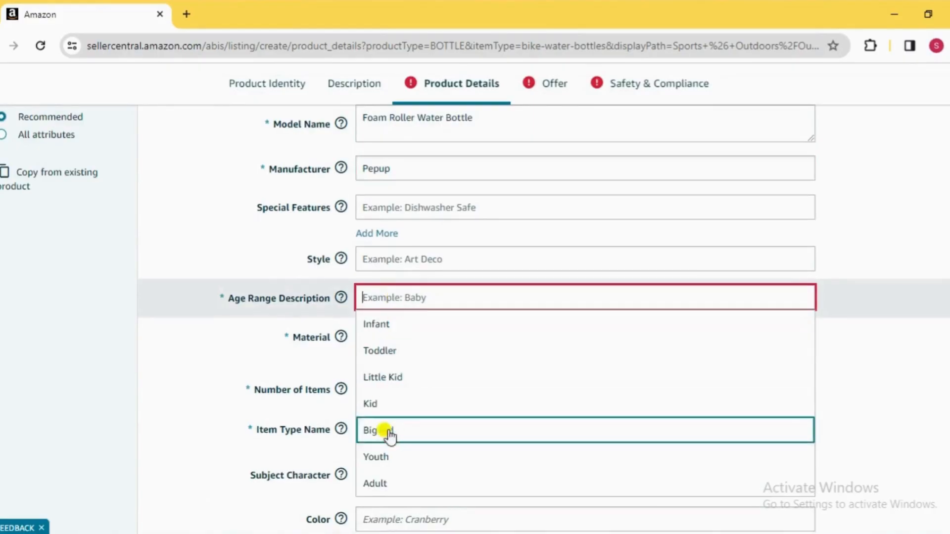
{"action": "left_click", "coordinate": [379, 479]}
Set the Material to Metal and the Number of Items to 1
{"action": "left_click", "coordinate": [403, 339]}
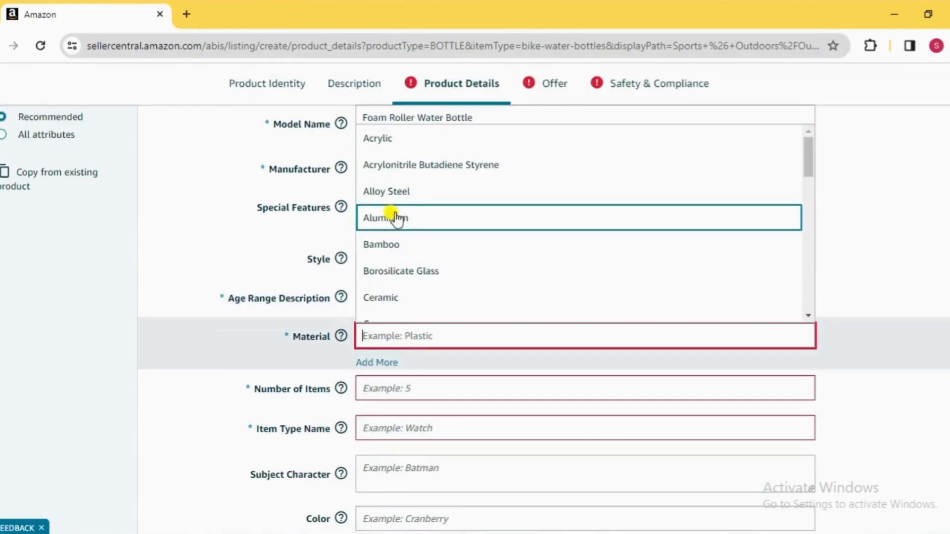
{"action": "scroll", "coordinate": [397, 267], "scroll_direction": "down", "scroll_amount": 5}
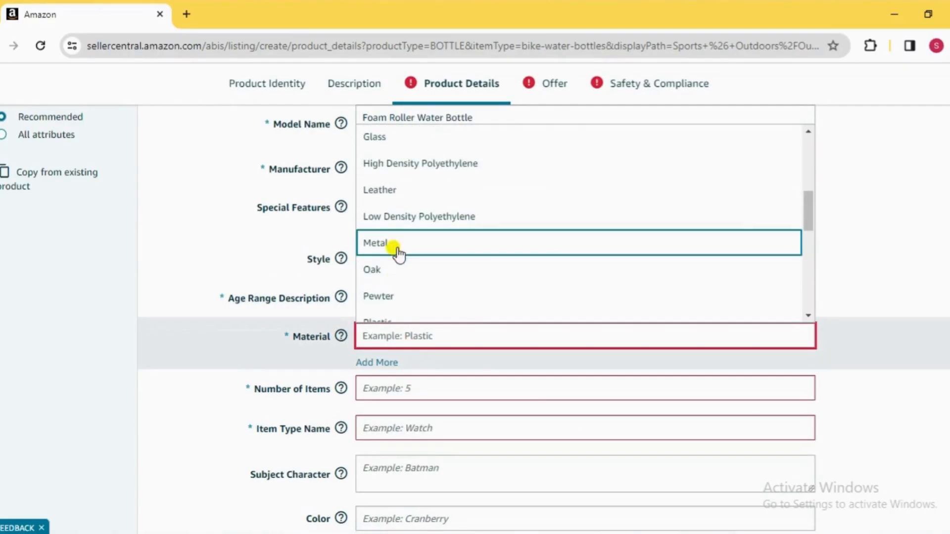
{"action": "left_click", "coordinate": [397, 250]}
{"action": "scroll", "coordinate": [403, 376], "scroll_direction": "down", "scroll_amount": 1}
{"action": "left_click", "coordinate": [390, 313]}
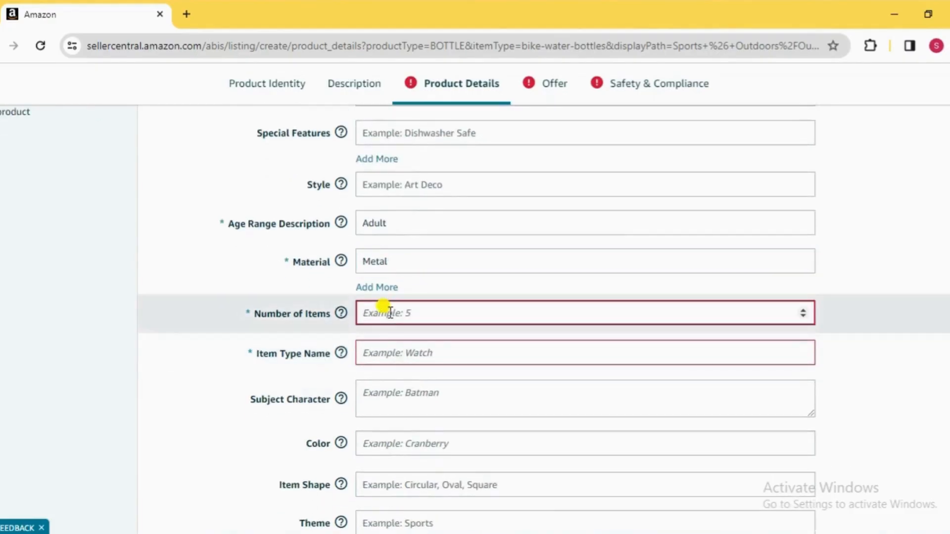
{"action": "type", "text": "1"}
Set the Item Type Name to "Foam Roller Water Bottle" and choose an option for the Care Instructions
{"action": "left_click", "coordinate": [373, 352]}
{"action": "key", "text": "ctrl+v"}
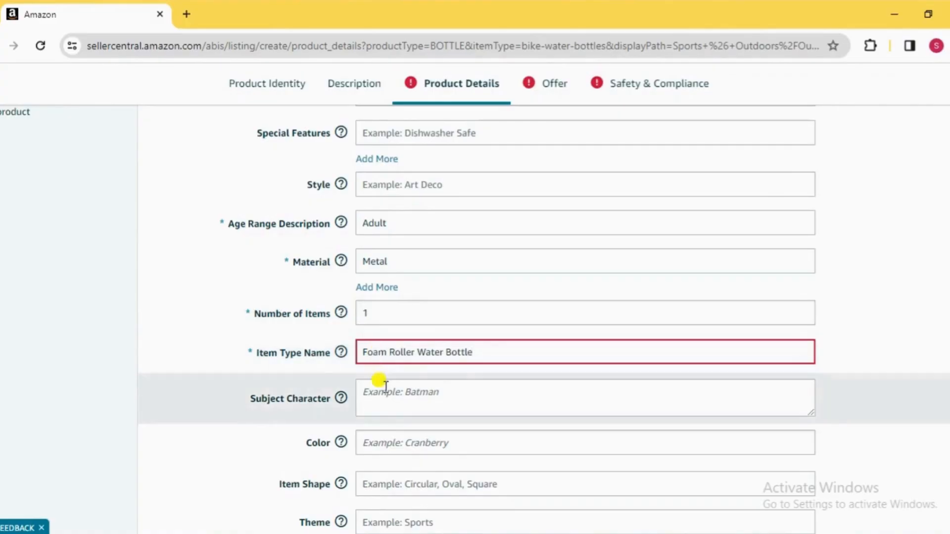
{"action": "scroll", "coordinate": [385, 385], "scroll_direction": "down", "scroll_amount": 4}
{"action": "left_click", "coordinate": [410, 365]}
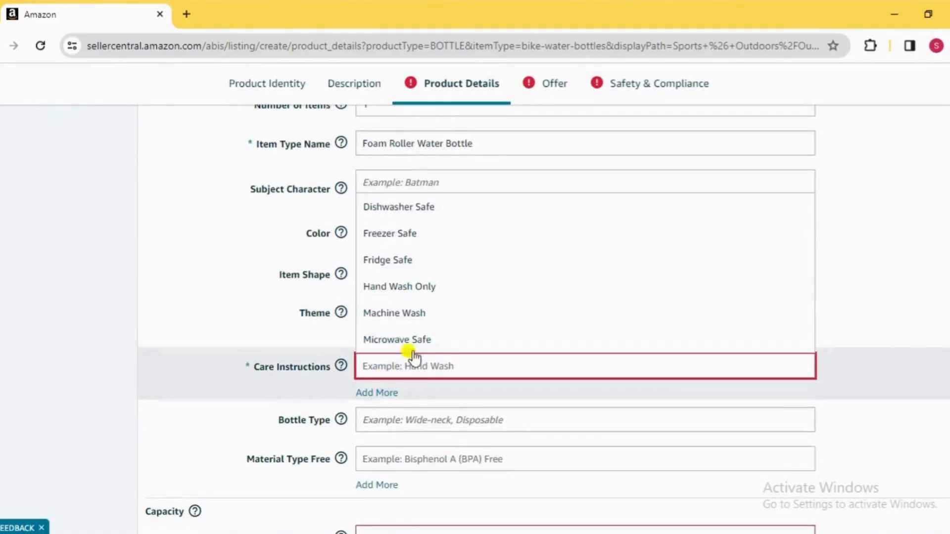
{"action": "scroll", "coordinate": [416, 314], "scroll_direction": "down", "scroll_amount": 2}
{"action": "scroll", "coordinate": [416, 314], "scroll_direction": "up", "scroll_amount": 1}
{"action": "left_click", "coordinate": [414, 255]}
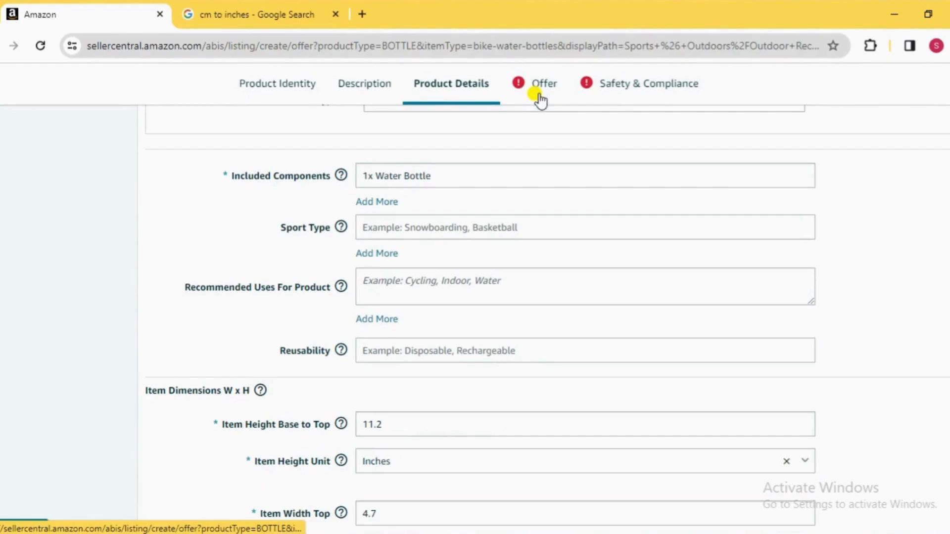
In the Offer section, set Your Price to USD 70
{"action": "left_click", "coordinate": [540, 99]}
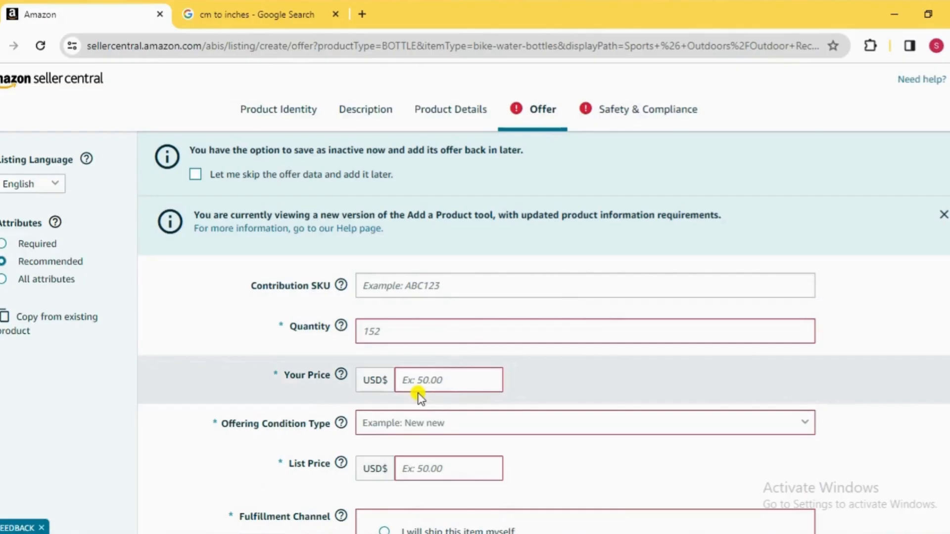
{"action": "left_click", "coordinate": [454, 384]}
{"action": "type", "text": "70"}
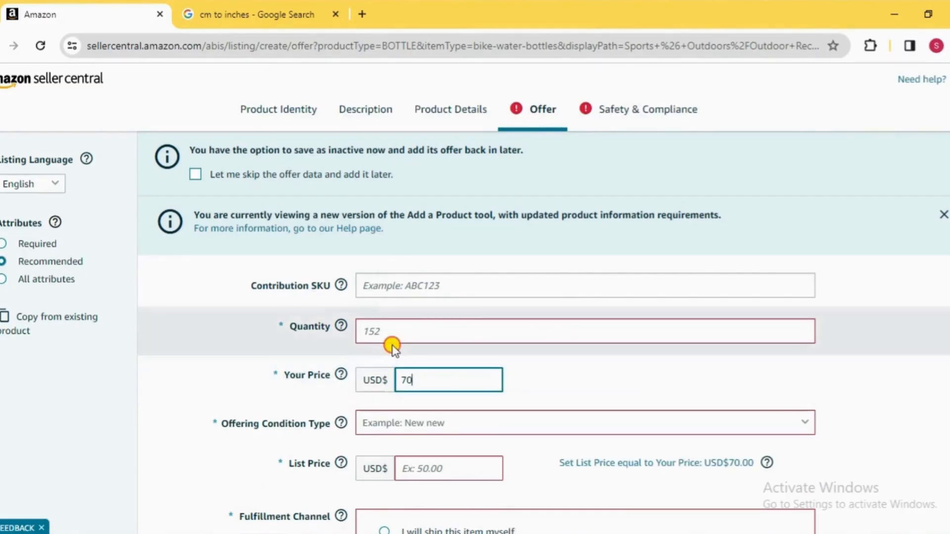
Set the Contribution SKU to "Foam Roller Water Bottle" and the Quantity to 0
{"action": "left_click", "coordinate": [391, 330]}
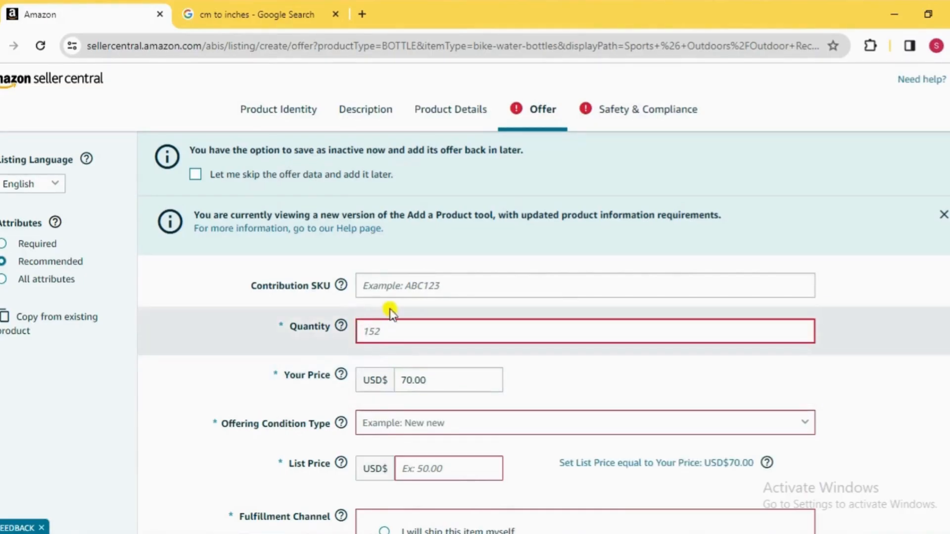
{"action": "left_click", "coordinate": [382, 285]}
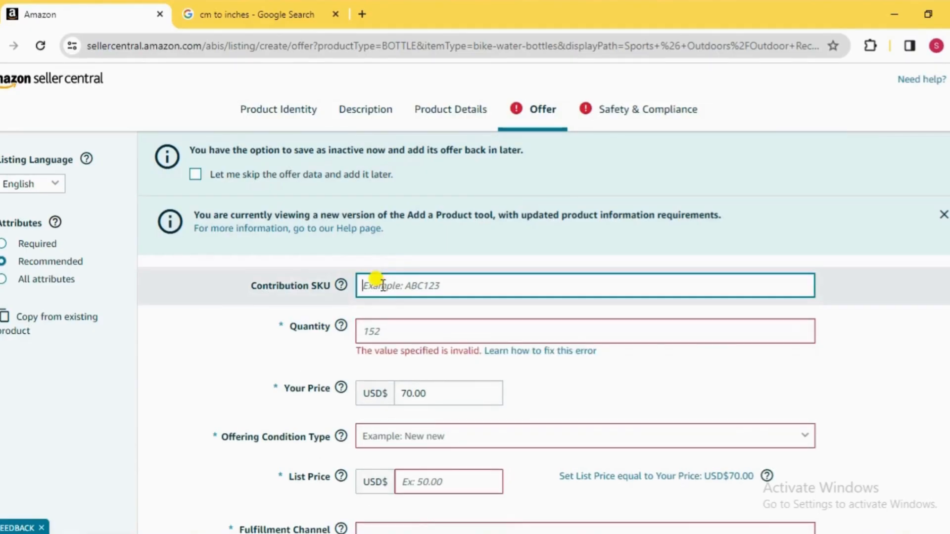
{"action": "left_click", "coordinate": [401, 329]}
{"action": "left_click", "coordinate": [399, 287]}
{"action": "key", "text": "ctrl+v"}
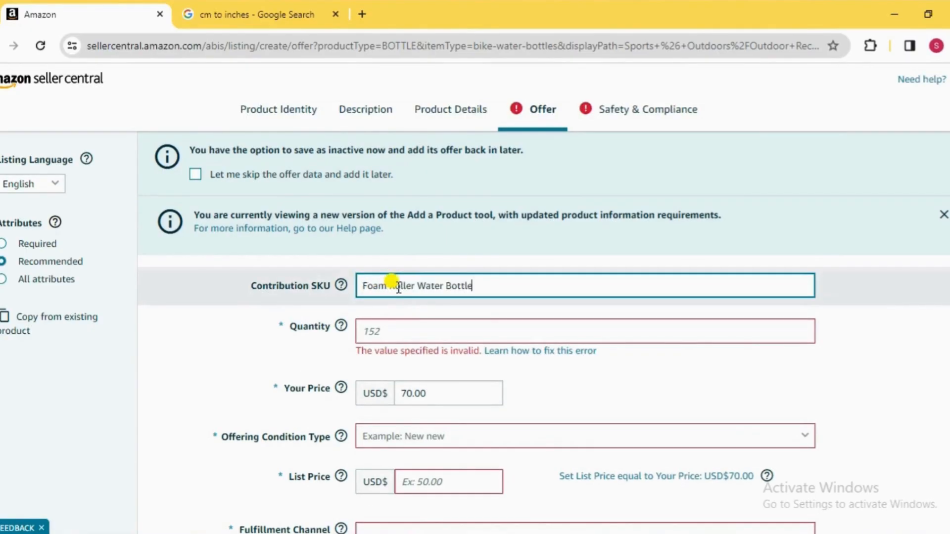
{"action": "left_click", "coordinate": [376, 333]}
{"action": "scroll", "coordinate": [377, 335], "scroll_direction": "down", "scroll_amount": 1}
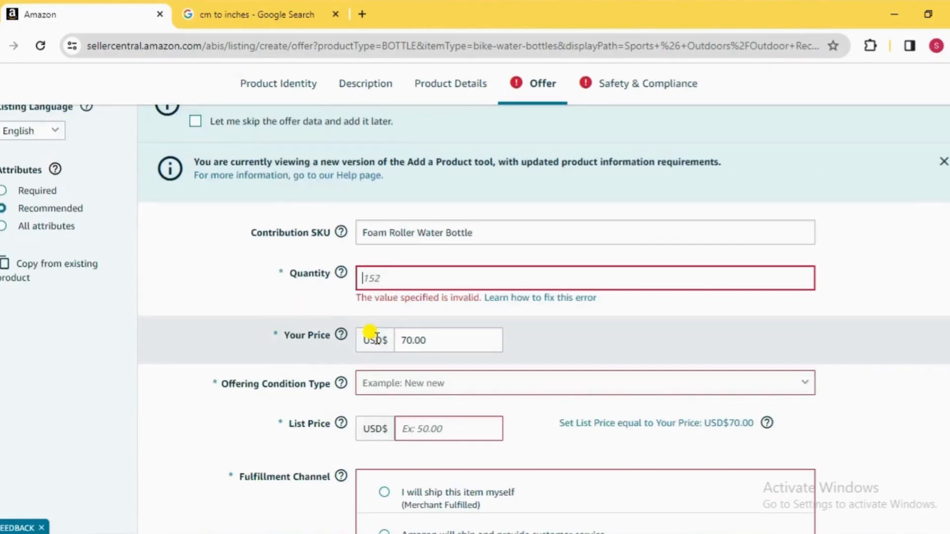
{"action": "type", "text": "0"}
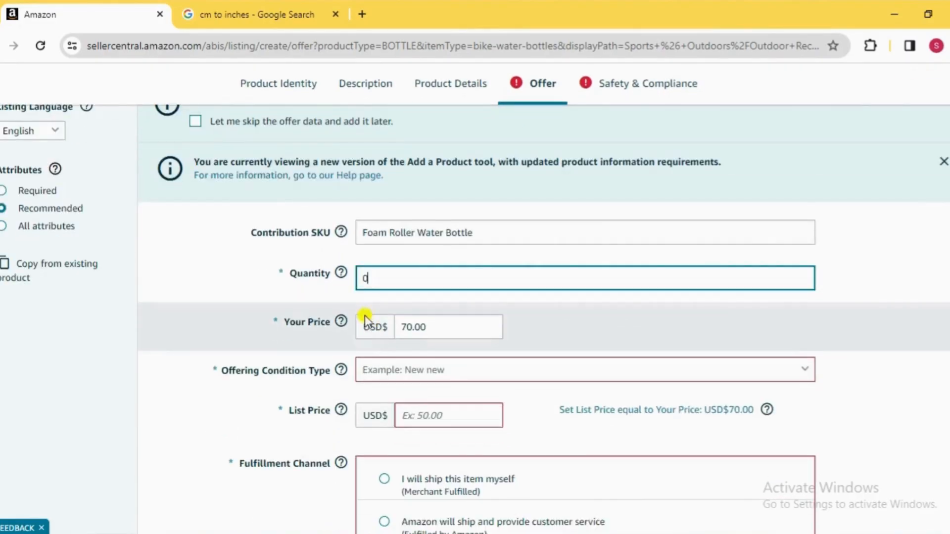
Set the Fulfillment Channel so that Amazon ships the item and provides customer service (Fulfilled by Amazon)
{"action": "scroll", "coordinate": [492, 377], "scroll_direction": "down", "scroll_amount": 2}
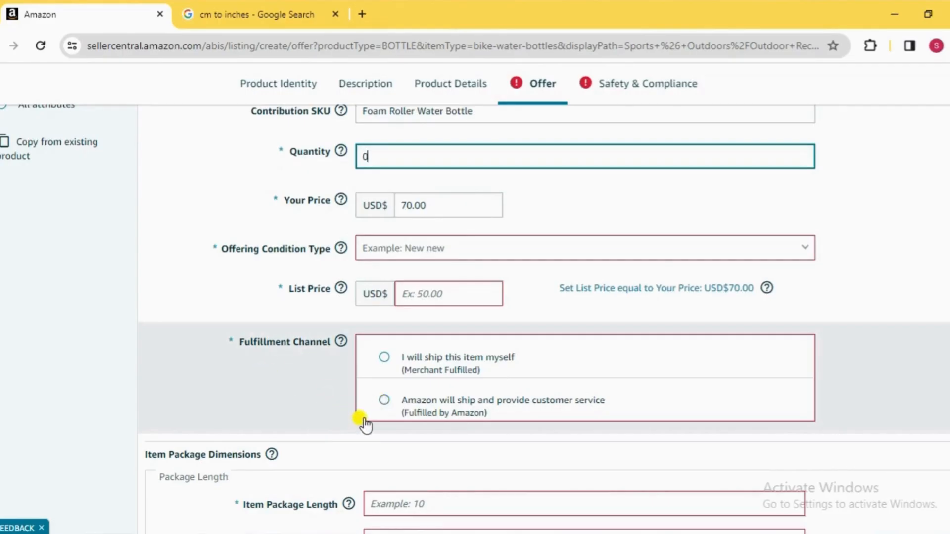
{"action": "left_click", "coordinate": [377, 401]}
{"action": "scroll", "coordinate": [355, 333], "scroll_direction": "up", "scroll_amount": 2}
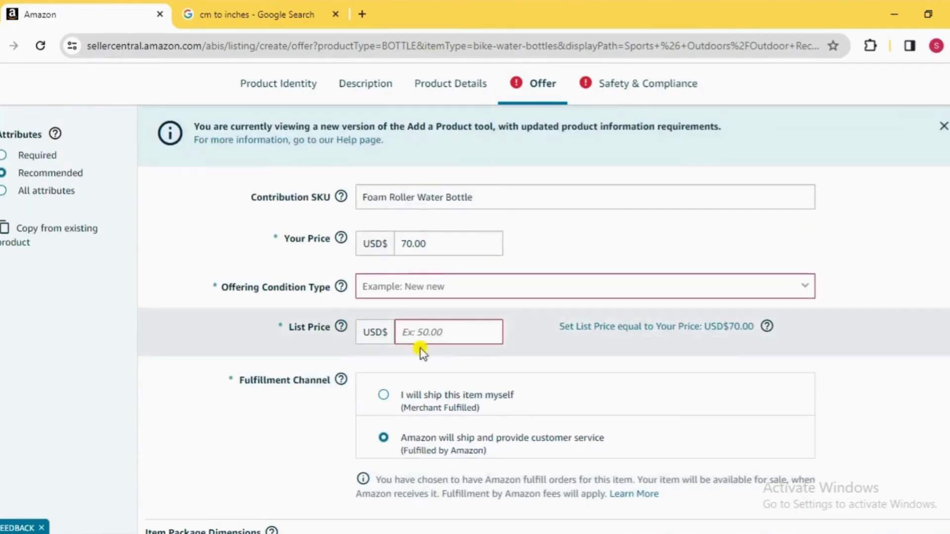
Set the List Price to USD 70 and the Offering Condition Type to New
{"action": "left_click", "coordinate": [430, 333]}
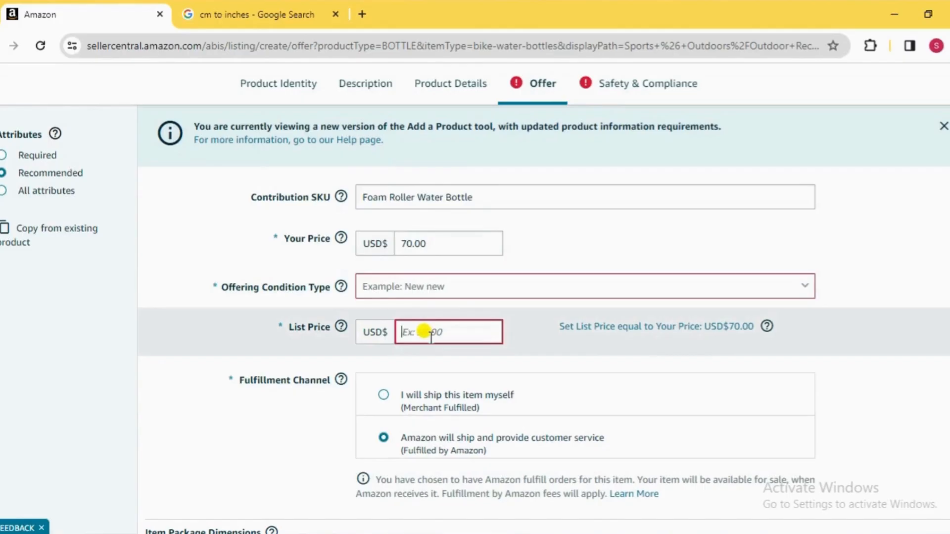
{"action": "type", "text": "70"}
{"action": "left_click", "coordinate": [388, 294]}
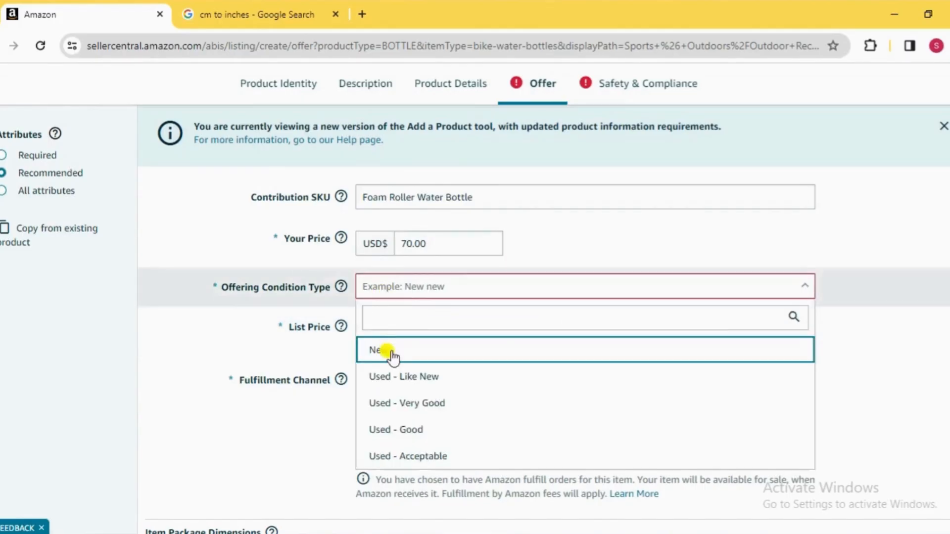
{"action": "left_click", "coordinate": [391, 353]}
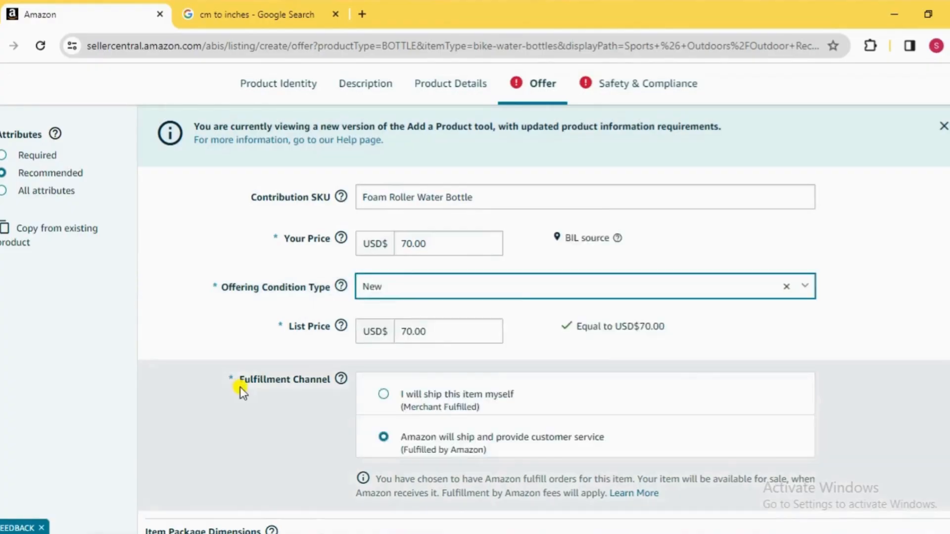
Under Item Package Dimensions, set the Item Package Length to 30 with Centimeters as the unit
{"action": "scroll", "coordinate": [242, 387], "scroll_direction": "down", "scroll_amount": 3}
{"action": "left_click", "coordinate": [386, 440]}
{"action": "type", "text": "2"}
{"action": "type", "text": "8.2"}
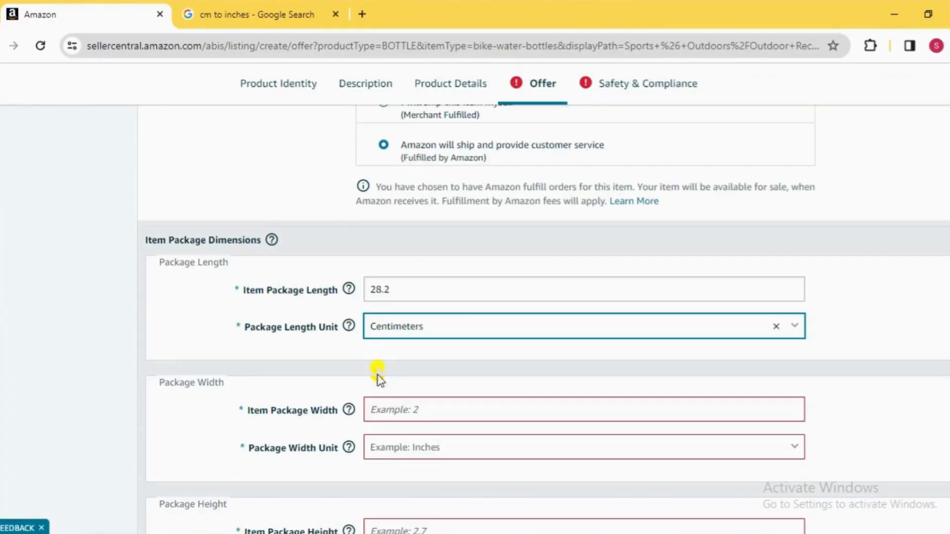
{"action": "double_click", "coordinate": [378, 289]}
{"action": "type", "text": "30"}
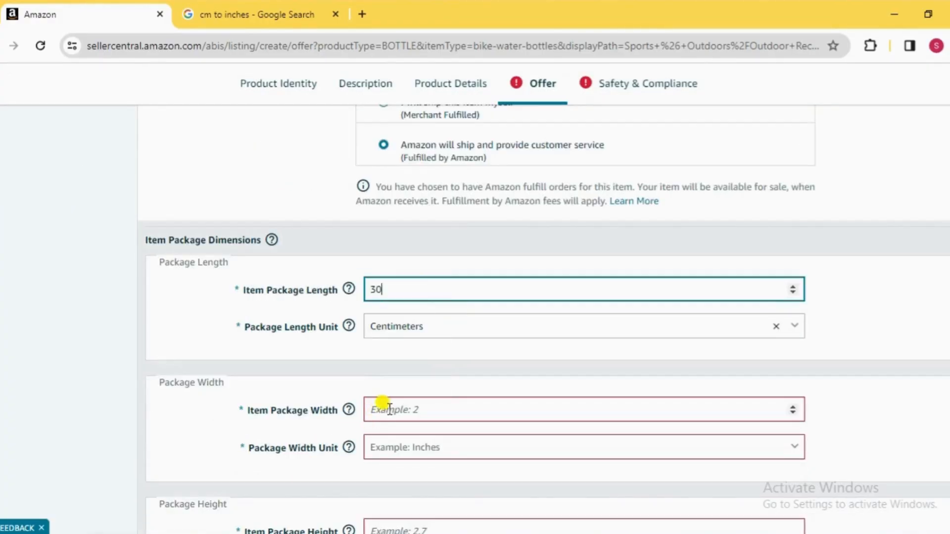
Set both the Item Package Width and the Item Package Height to 12 Centimeters
{"action": "left_click", "coordinate": [390, 409]}
{"action": "type", "text": "12"}
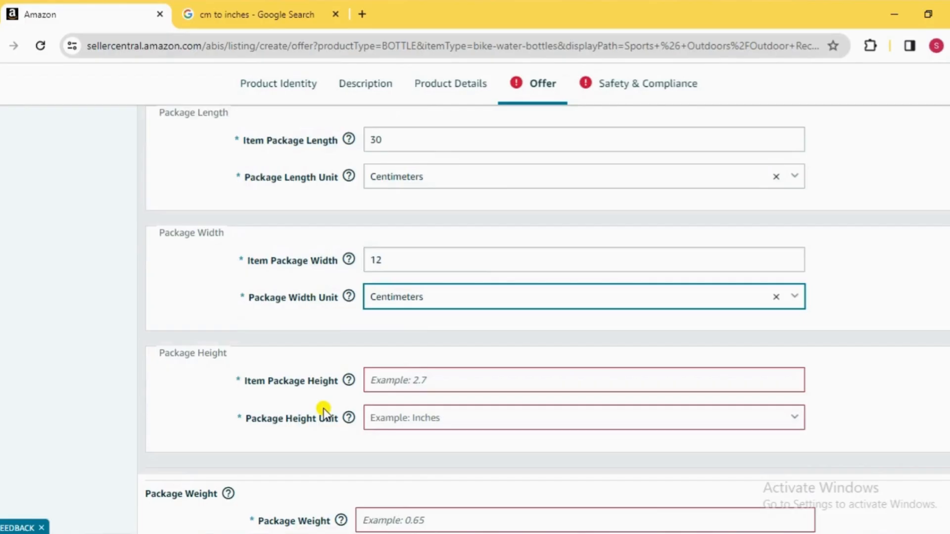
{"action": "left_click", "coordinate": [381, 385]}
{"action": "type", "text": "12"}
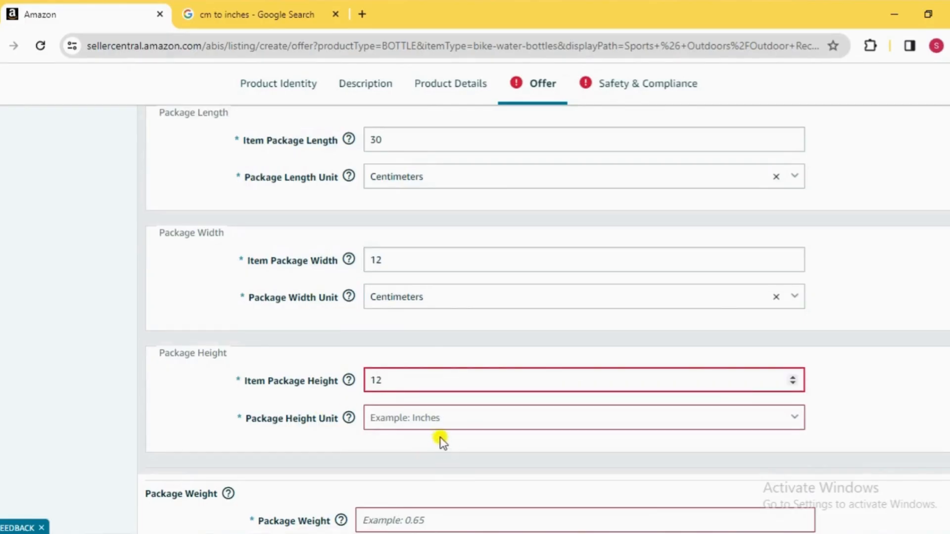
{"action": "left_click", "coordinate": [416, 420]}
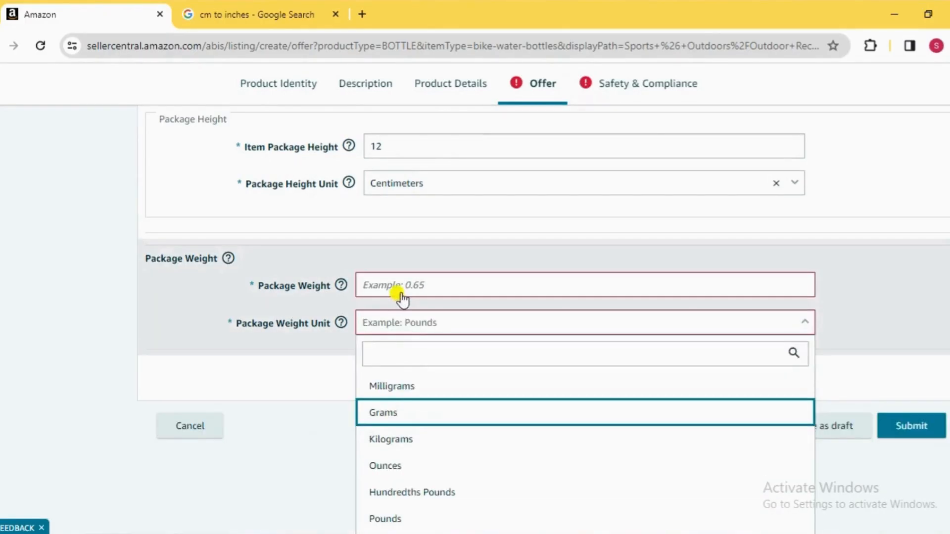
Set the Package Weight to 350 with Grams as the unit
{"action": "left_click", "coordinate": [402, 291]}
{"action": "type", "text": "400"}
{"action": "left_click", "coordinate": [435, 334]}
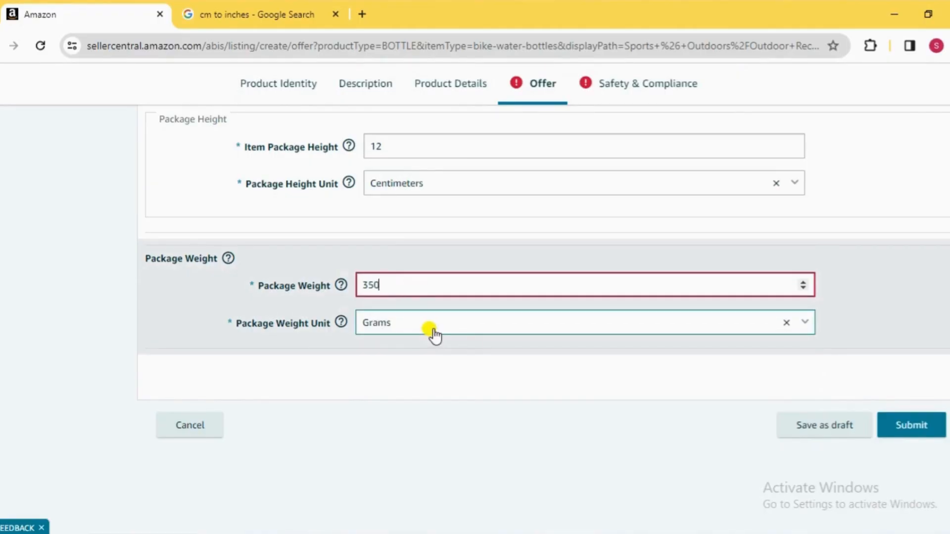
{"action": "left_click", "coordinate": [388, 376]}
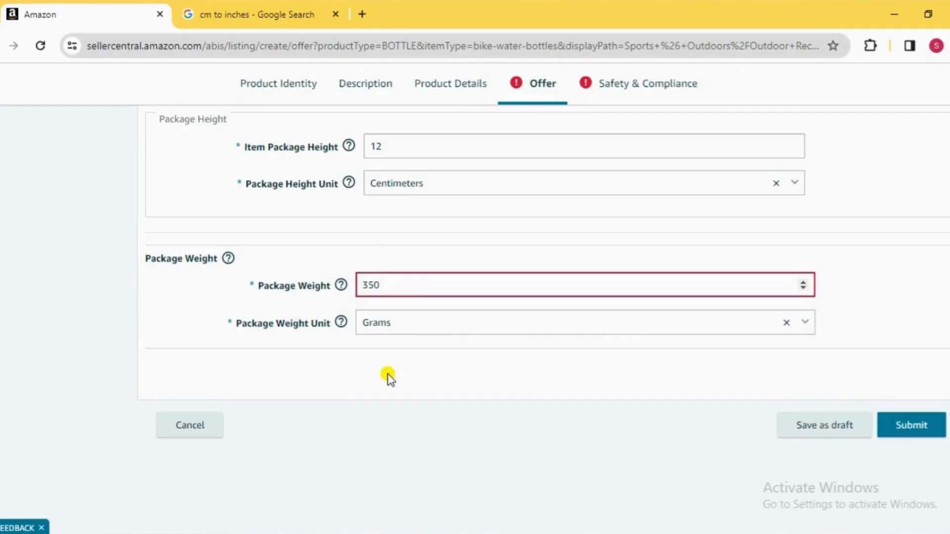
In the Safety & Compliance section, answer No to batteries being required and set Dangerous Goods Regulations to Not Applicable
{"action": "left_click", "coordinate": [615, 88]}
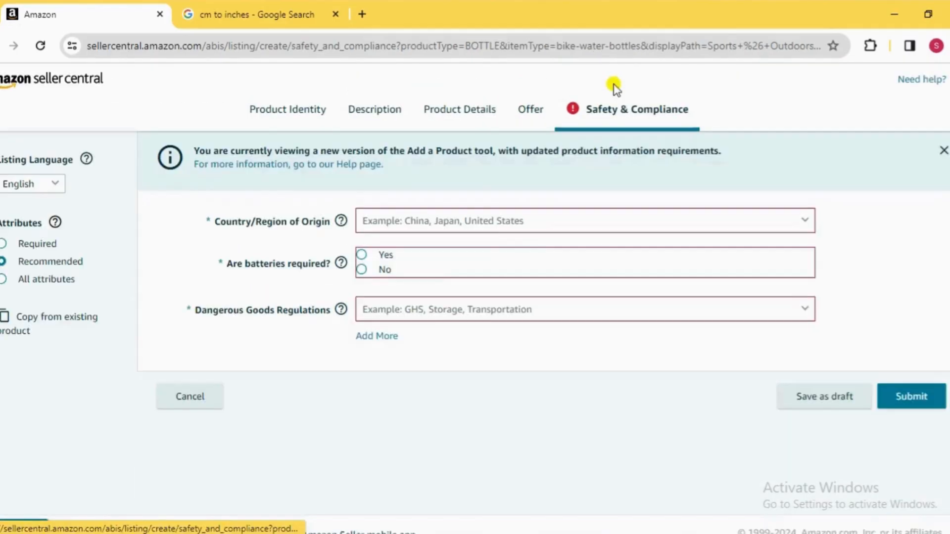
{"action": "left_click", "coordinate": [360, 271]}
{"action": "left_click", "coordinate": [384, 307]}
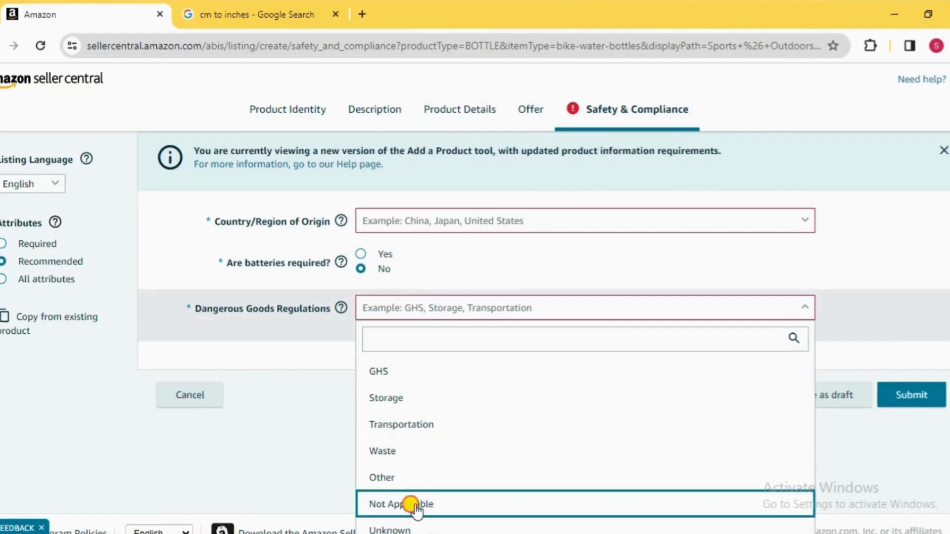
{"action": "left_click", "coordinate": [417, 510]}
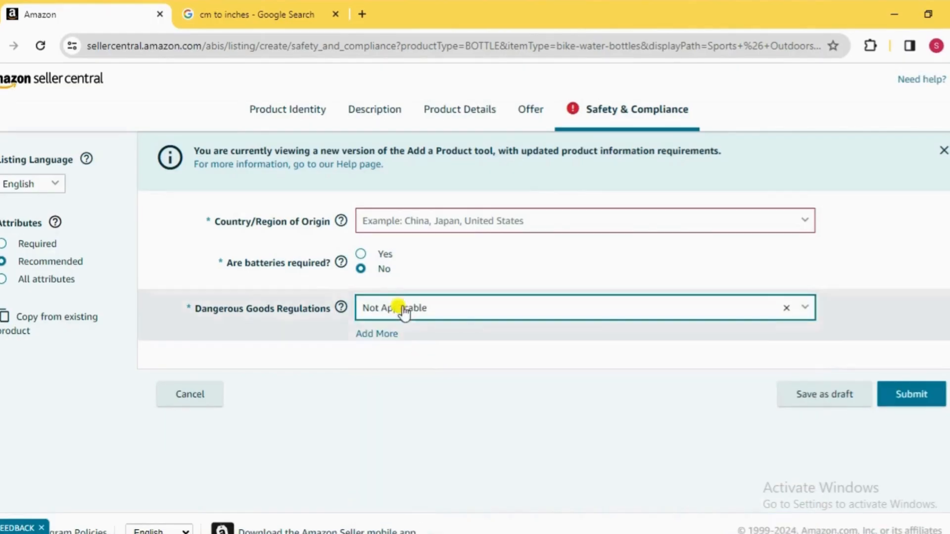
Set the Country/Region of Origin to India
{"action": "left_click", "coordinate": [414, 217]}
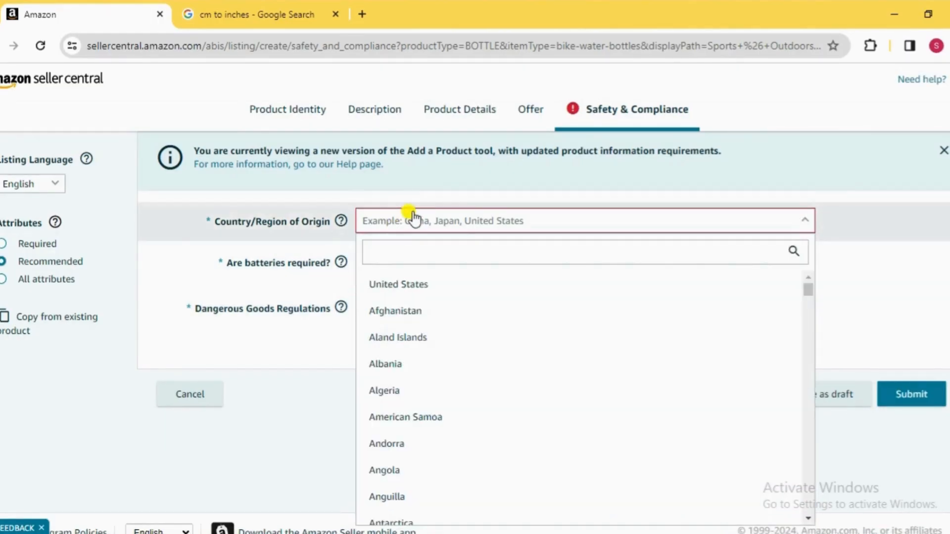
{"action": "type", "text": "India"}
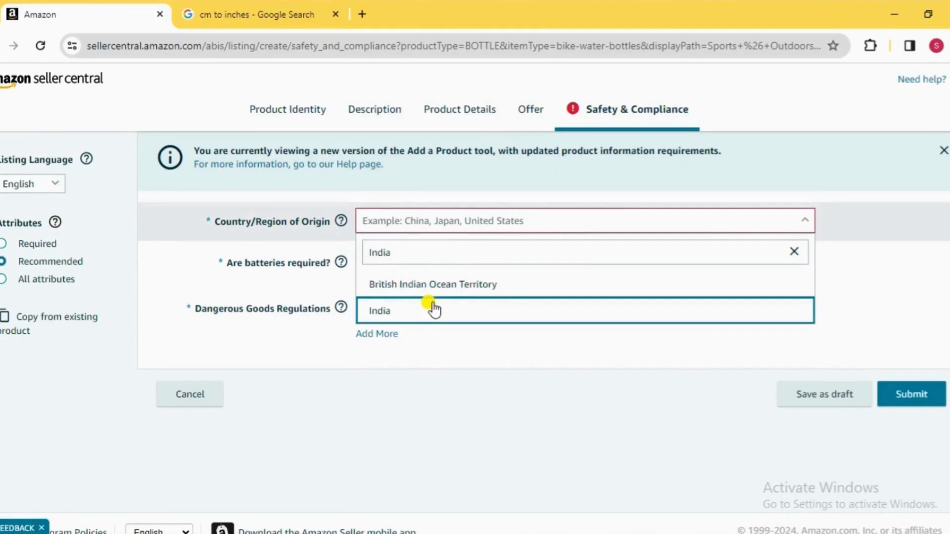
{"action": "left_click", "coordinate": [434, 310]}
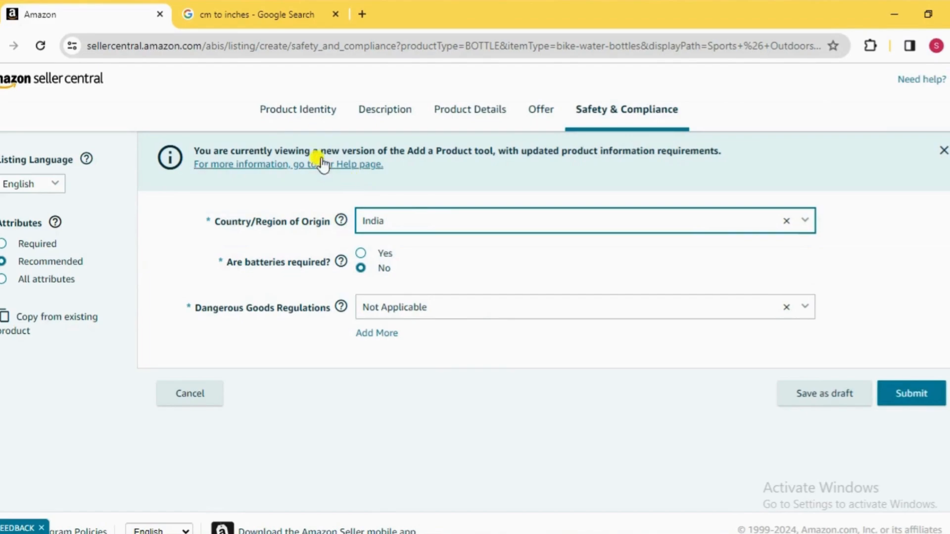
Review the entries in the Product Identity, Description, Product Details and Offer sections of the listing
{"action": "left_click", "coordinate": [320, 110]}
{"action": "scroll", "coordinate": [477, 353], "scroll_direction": "down", "scroll_amount": 5}
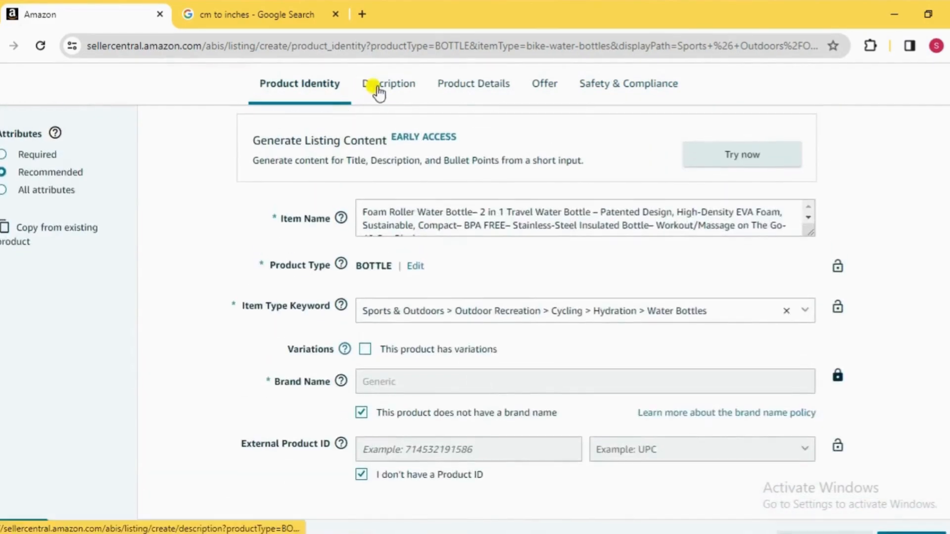
{"action": "left_click", "coordinate": [386, 84]}
{"action": "scroll", "coordinate": [478, 278], "scroll_direction": "down", "scroll_amount": 8}
{"action": "scroll", "coordinate": [474, 279], "scroll_direction": "up", "scroll_amount": 10}
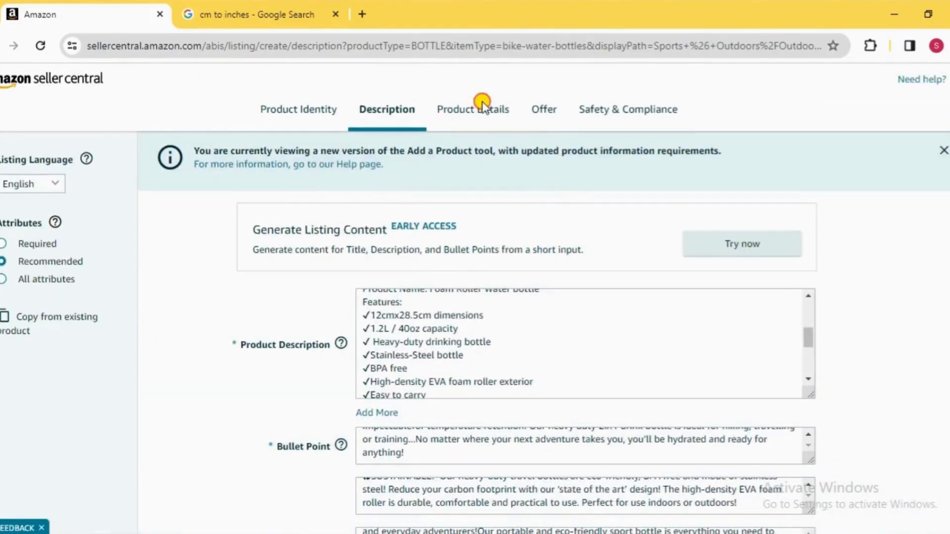
{"action": "left_click", "coordinate": [483, 105]}
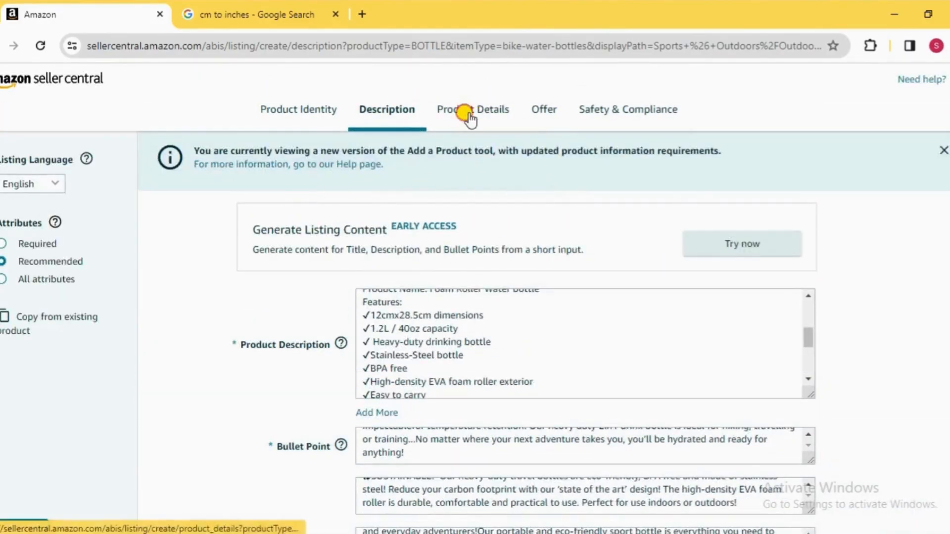
{"action": "scroll", "coordinate": [842, 310], "scroll_direction": "down", "scroll_amount": 5}
{"action": "scroll", "coordinate": [843, 313], "scroll_direction": "up", "scroll_amount": 5}
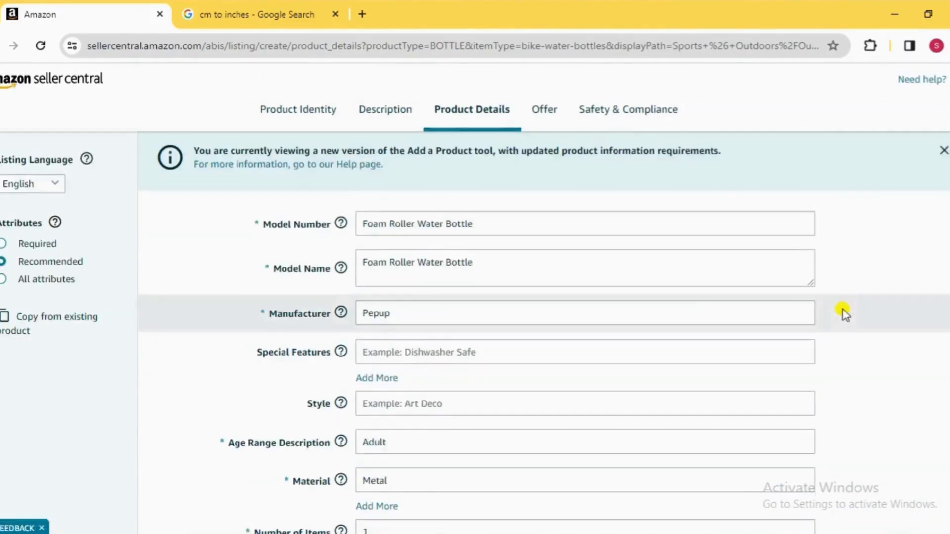
{"action": "left_click", "coordinate": [543, 109]}
{"action": "scroll", "coordinate": [797, 360], "scroll_direction": "down", "scroll_amount": 7}
{"action": "scroll", "coordinate": [798, 366], "scroll_direction": "up", "scroll_amount": 4}
{"action": "scroll", "coordinate": [797, 366], "scroll_direction": "up", "scroll_amount": 4}
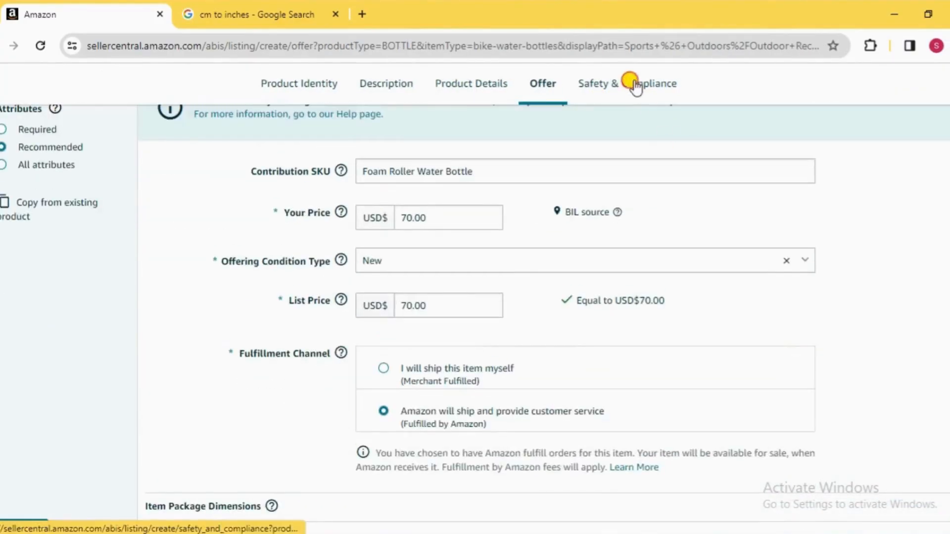
Submit the completed listing from the Safety & Compliance section and finish the submission, waiting for the page to respond
{"action": "left_click", "coordinate": [630, 83]}
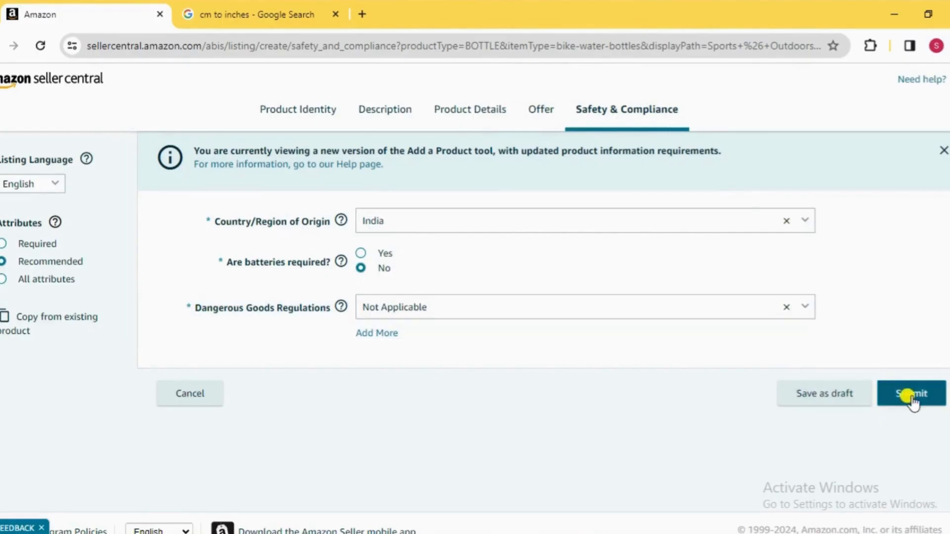
{"action": "left_click", "coordinate": [912, 399]}
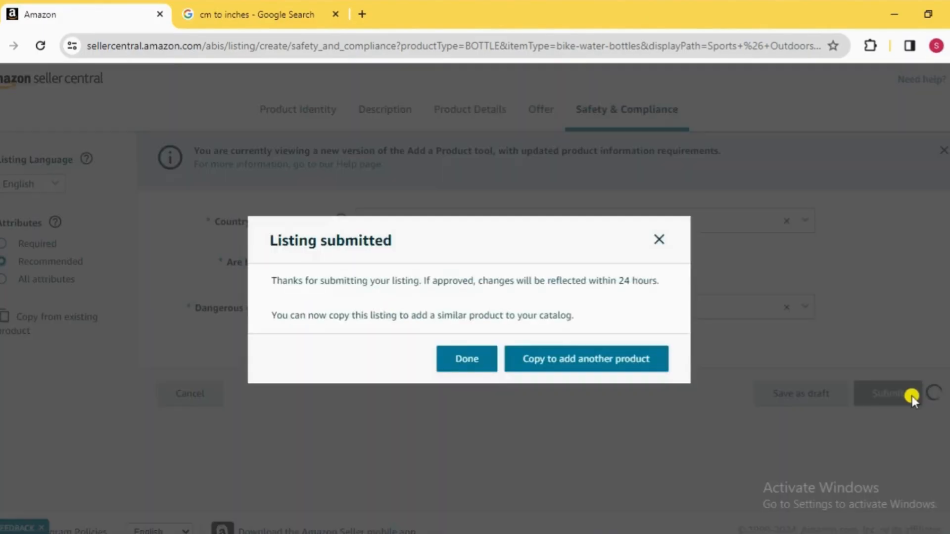
{"action": "left_click", "coordinate": [476, 368]}
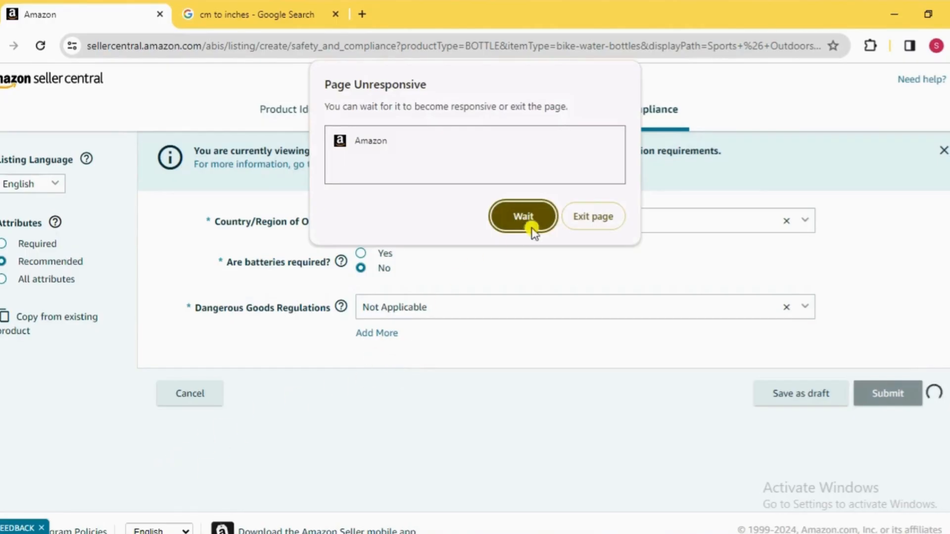
{"action": "left_click", "coordinate": [536, 215]}
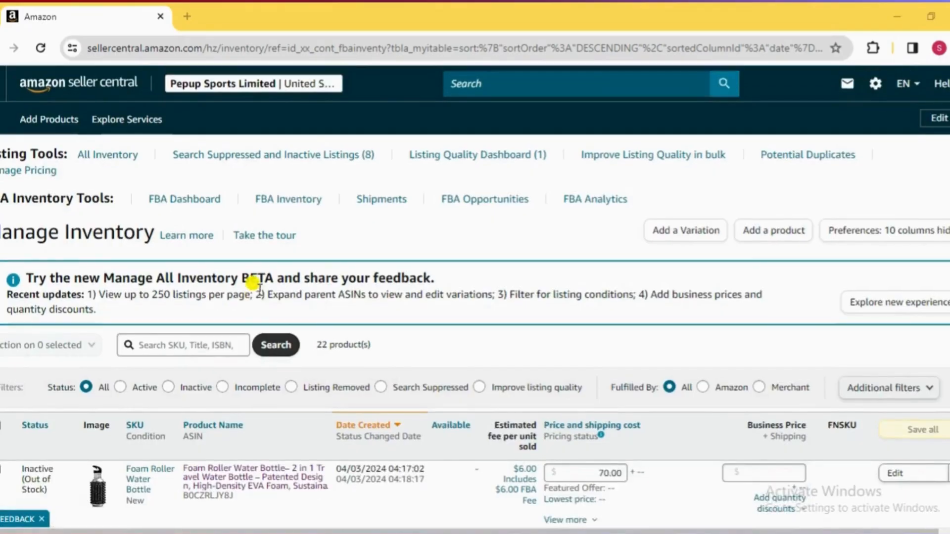
Find the new Foam Roller Water Bottle listing in Manage Inventory and open its Amazon product page
{"action": "scroll", "coordinate": [257, 284], "scroll_direction": "down", "scroll_amount": 4}
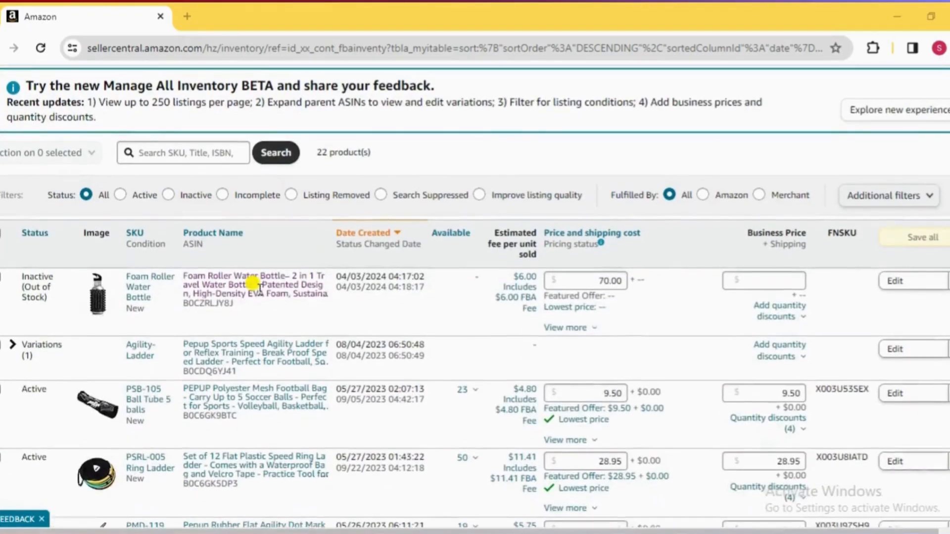
{"action": "scroll", "coordinate": [250, 282], "scroll_direction": "up", "scroll_amount": 1}
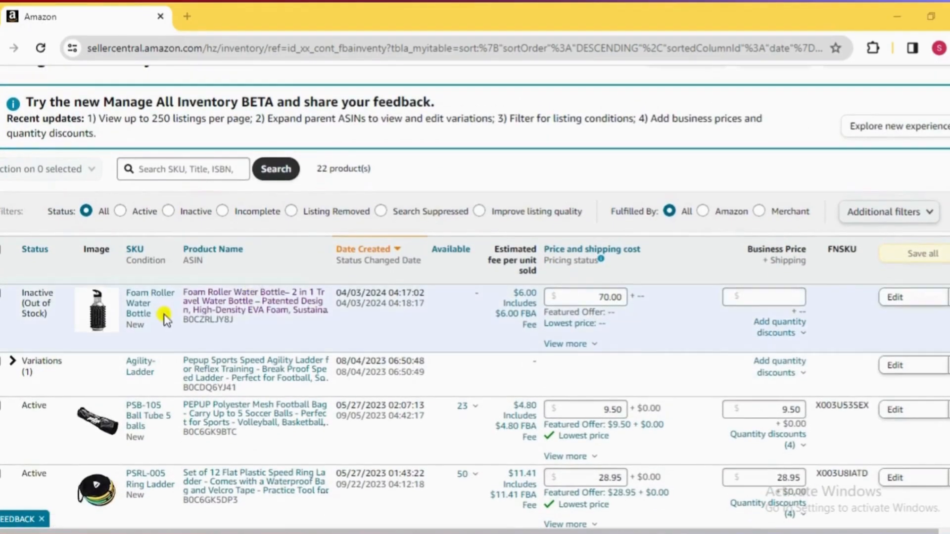
{"action": "left_click", "coordinate": [248, 303]}
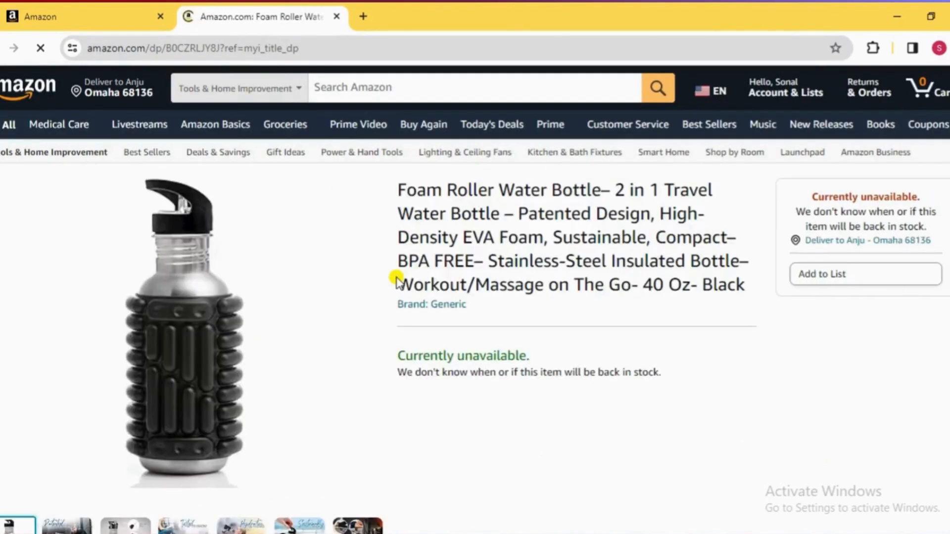
Examine the live product page, including its bullet points and gallery images, with a zoomed view of the body-area usage image
{"action": "scroll", "coordinate": [396, 278], "scroll_direction": "down", "scroll_amount": 12}
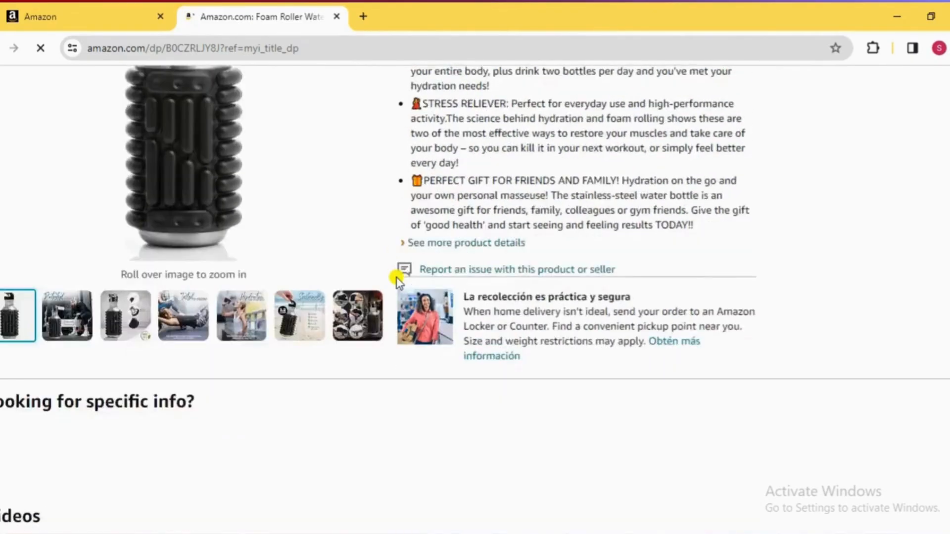
{"action": "scroll", "coordinate": [396, 278], "scroll_direction": "down", "scroll_amount": 10}
{"action": "scroll", "coordinate": [396, 277], "scroll_direction": "up", "scroll_amount": 12}
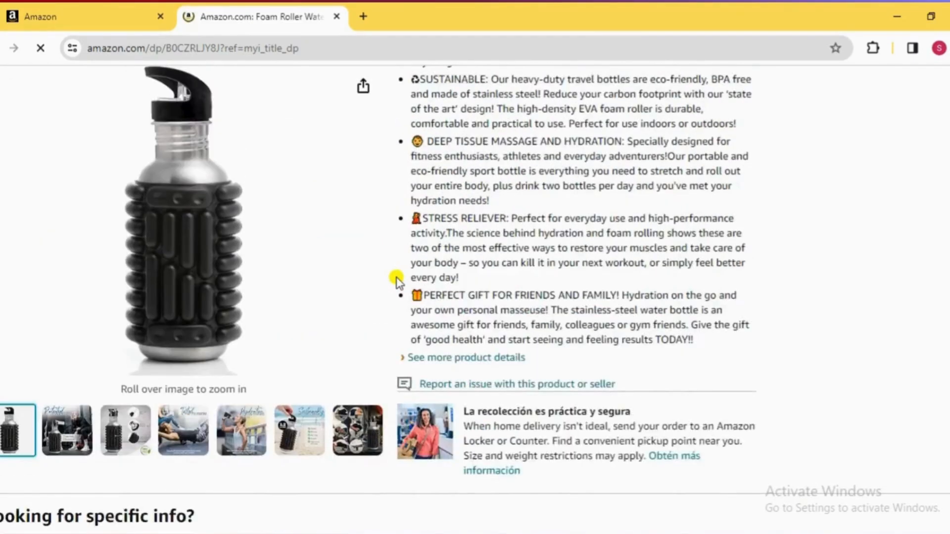
{"action": "scroll", "coordinate": [396, 278], "scroll_direction": "up", "scroll_amount": 2}
{"action": "mouse_move", "coordinate": [55, 438]}
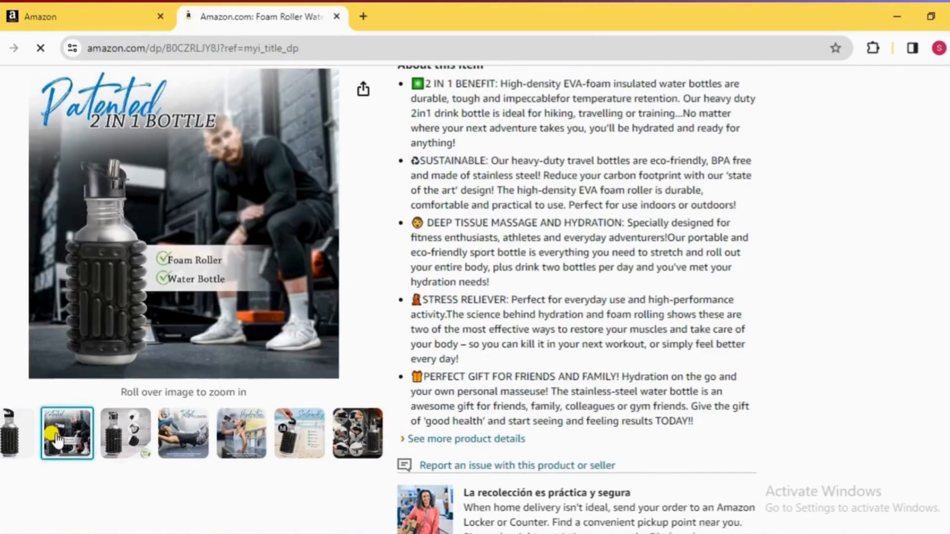
{"action": "mouse_move", "coordinate": [204, 428]}
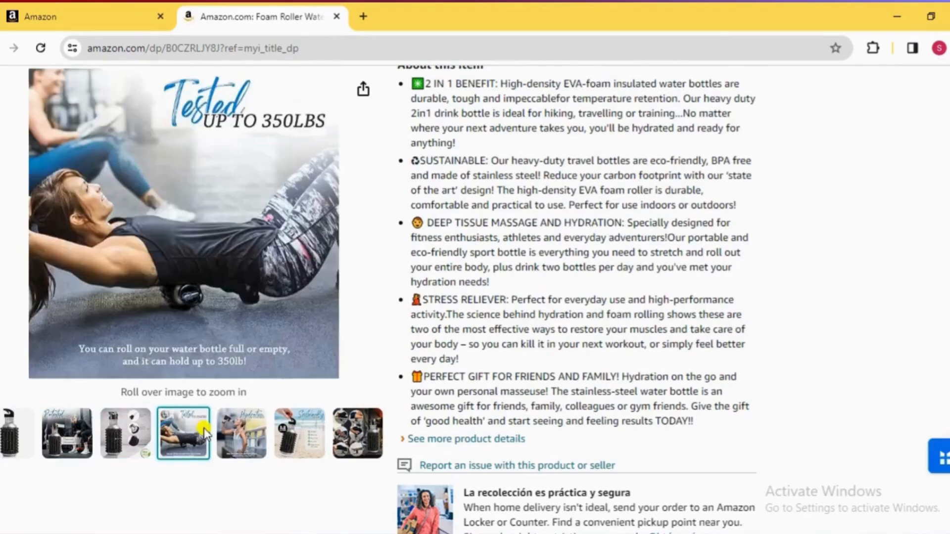
{"action": "mouse_move", "coordinate": [353, 434]}
{"action": "mouse_move", "coordinate": [191, 210]}
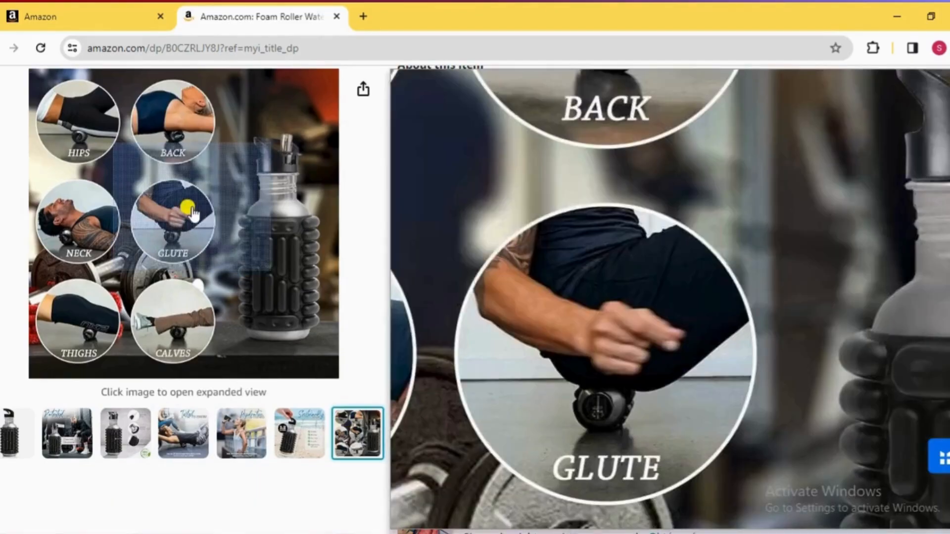
Return to Manage Inventory, change the Foam Roller Water Bottle listing to Fulfilled by Amazon, and proceed with List as FBA and Send to Amazon
{"action": "left_click", "coordinate": [61, 22]}
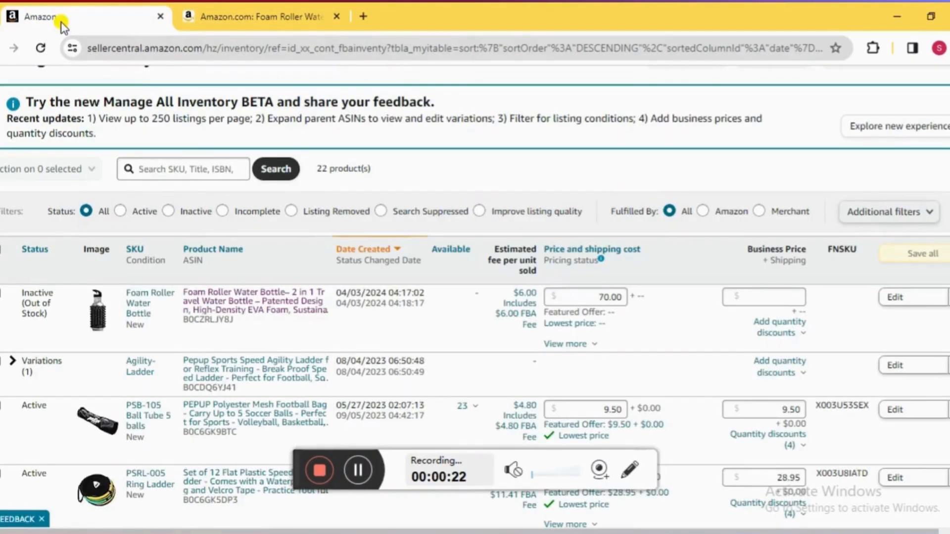
{"action": "left_click", "coordinate": [1, 298]}
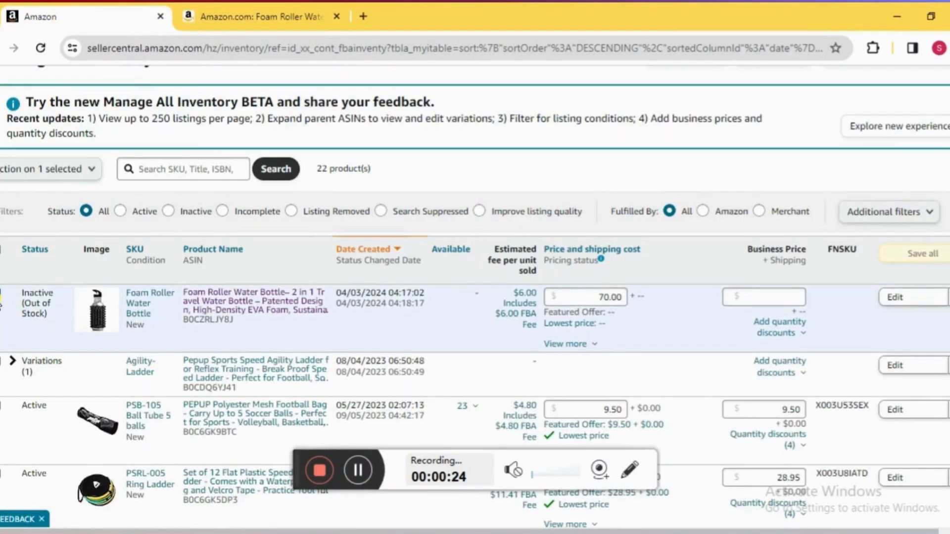
{"action": "left_click", "coordinate": [80, 172]}
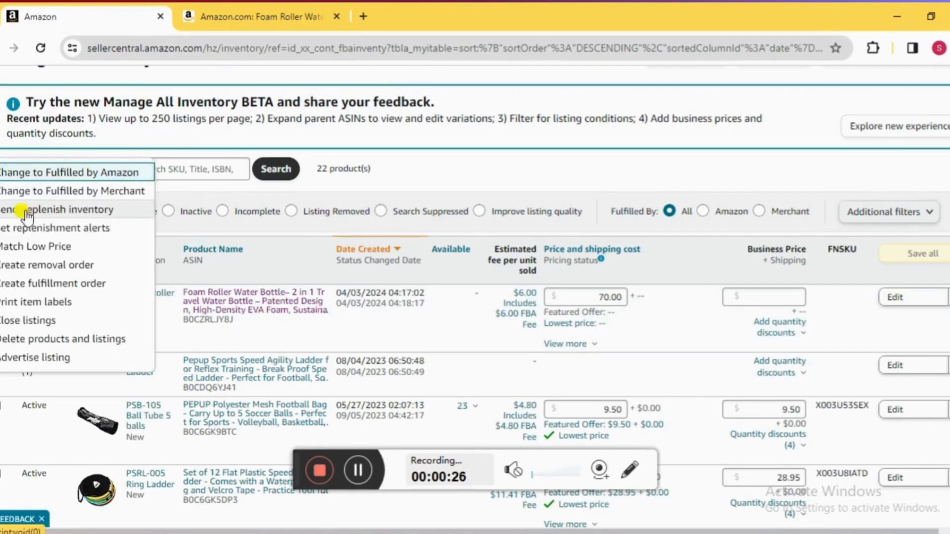
{"action": "left_click", "coordinate": [57, 173]}
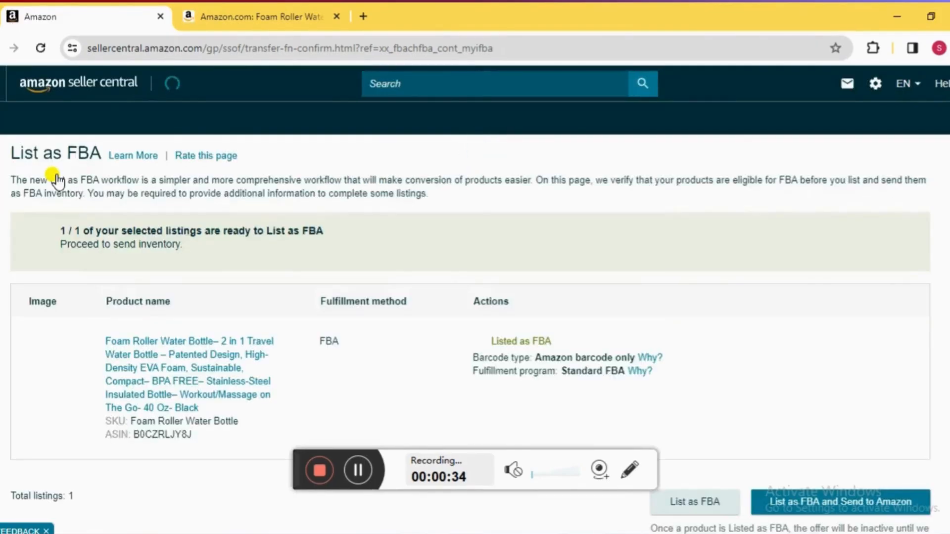
{"action": "scroll", "coordinate": [603, 352], "scroll_direction": "down", "scroll_amount": 2}
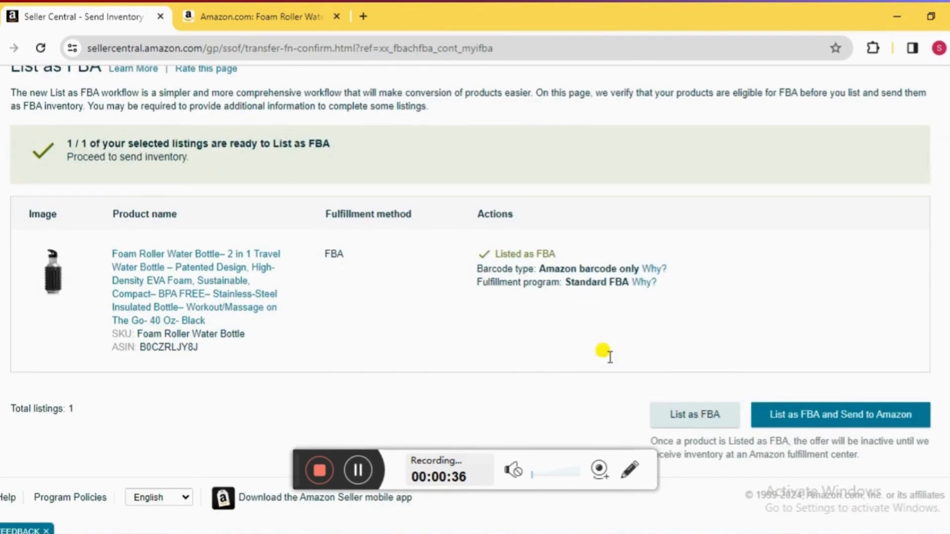
{"action": "left_click", "coordinate": [822, 419]}
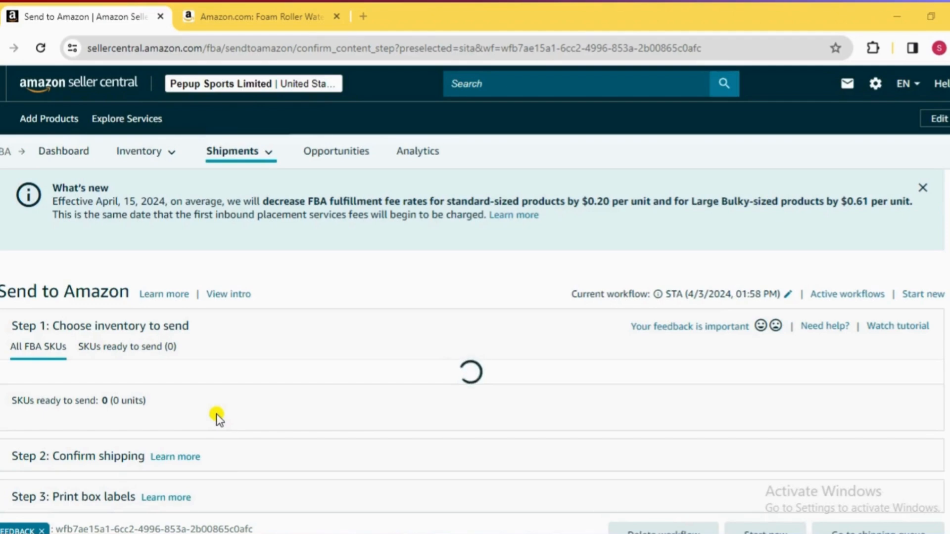
Start adding a new ship-from contact for the shipment and set its country to China
{"action": "scroll", "coordinate": [215, 414], "scroll_direction": "down", "scroll_amount": 2}
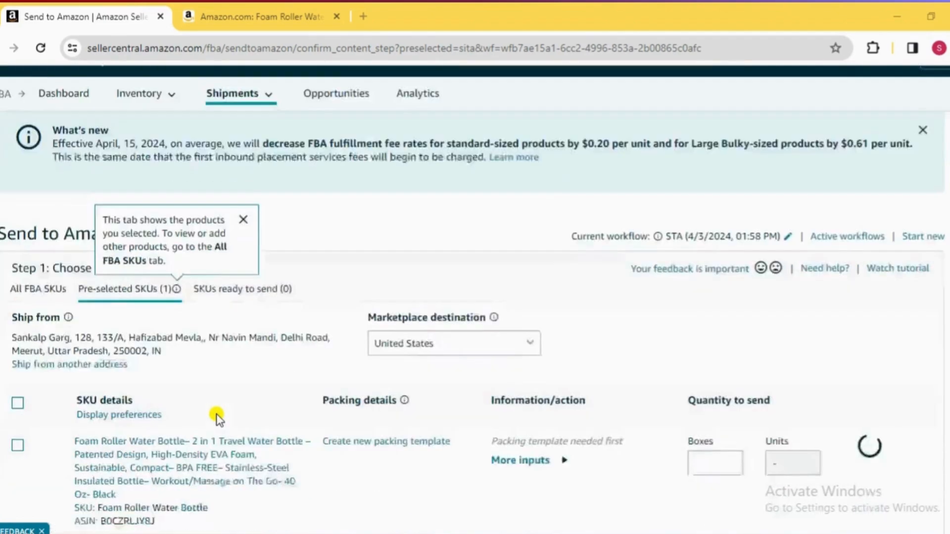
{"action": "left_click", "coordinate": [84, 341]}
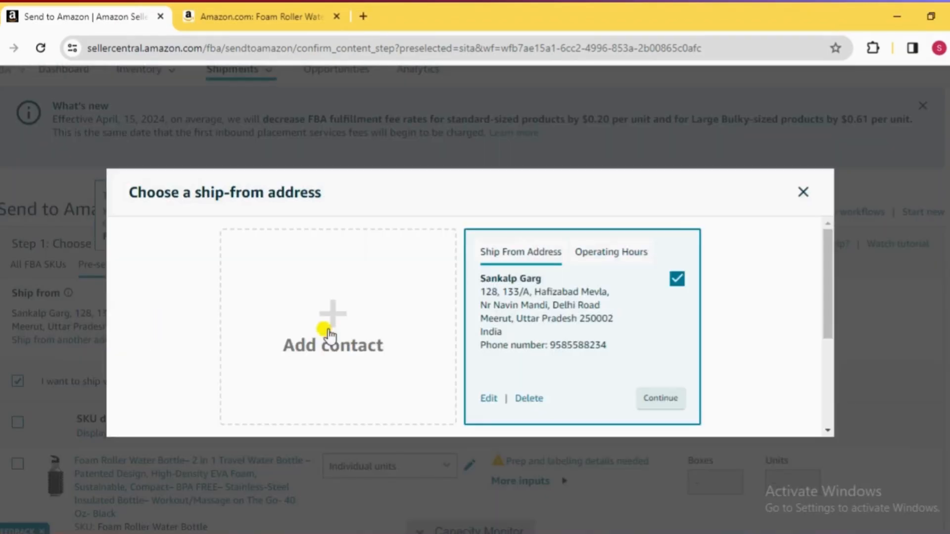
{"action": "left_click", "coordinate": [328, 332]}
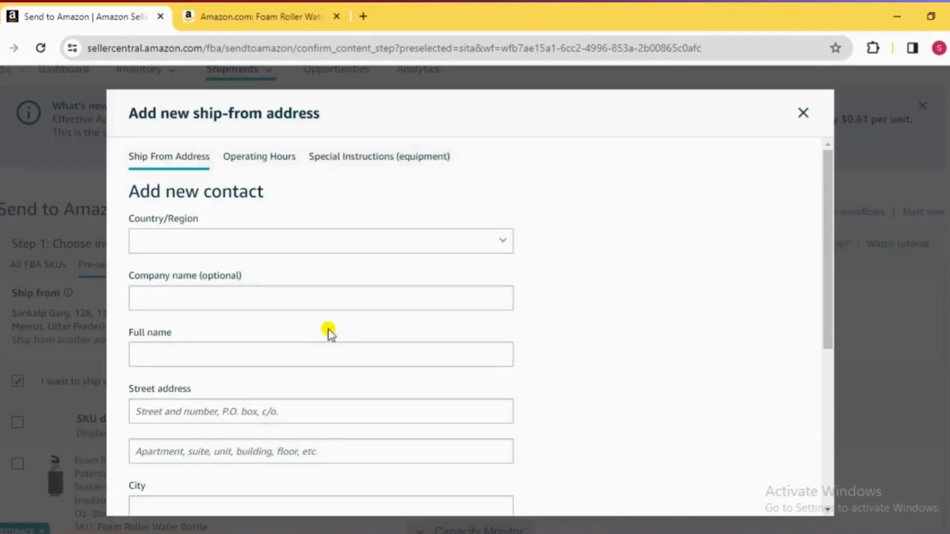
{"action": "left_click", "coordinate": [227, 242]}
{"action": "type", "text": "china"}
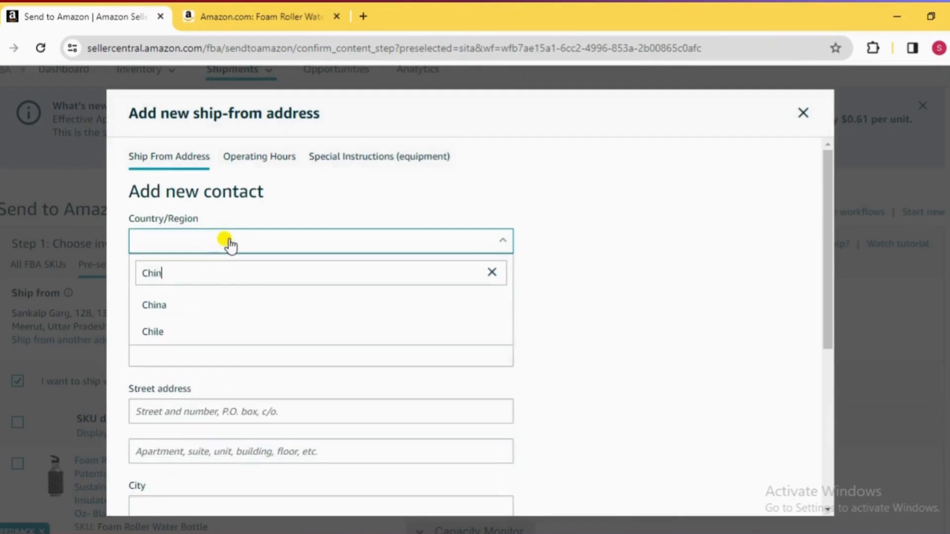
{"action": "left_click", "coordinate": [174, 309]}
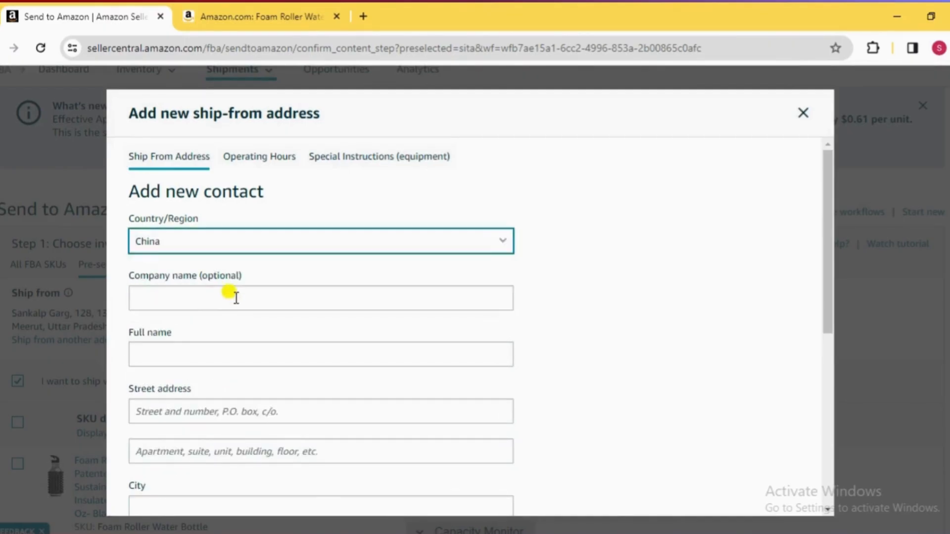
Fill in the contact with company name Leeline sourcing, full name, address and phone number, then save it and select it as the ship-from address
{"action": "left_click", "coordinate": [212, 297]}
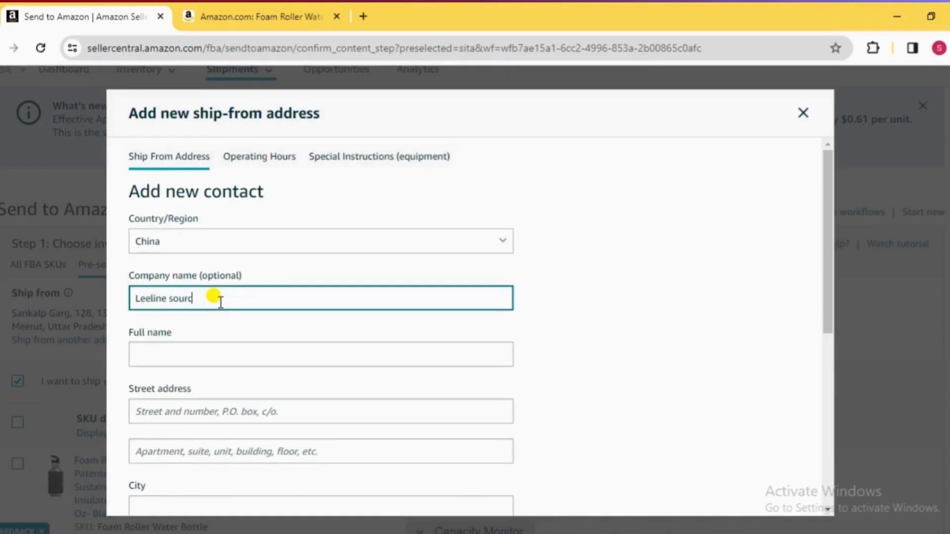
{"action": "double_click", "coordinate": [208, 298]}
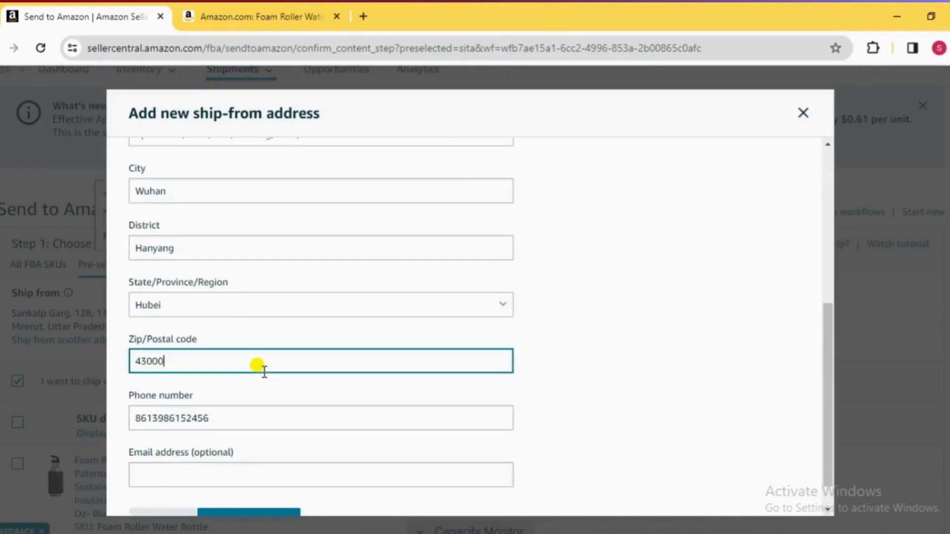
{"action": "scroll", "coordinate": [264, 372], "scroll_direction": "down", "scroll_amount": 1}
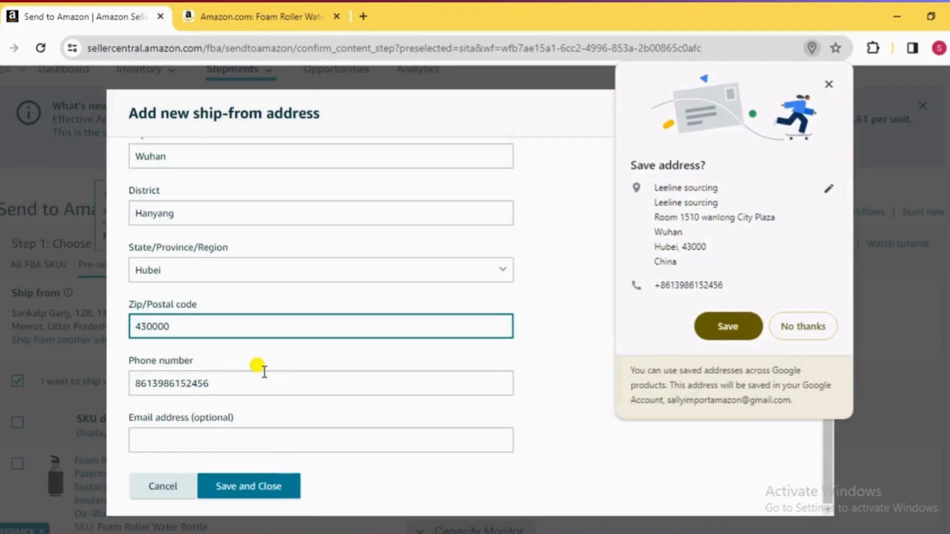
{"action": "left_click", "coordinate": [265, 486]}
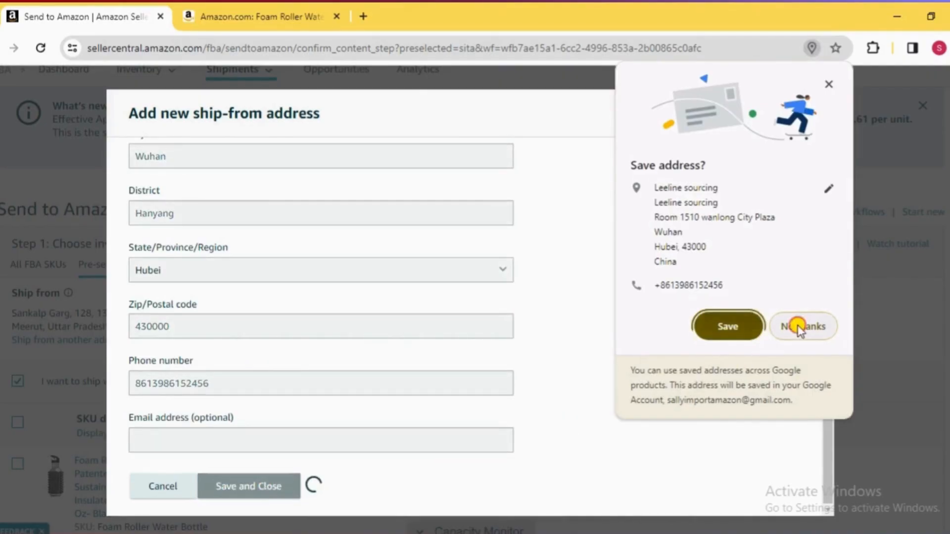
{"action": "left_click", "coordinate": [798, 328]}
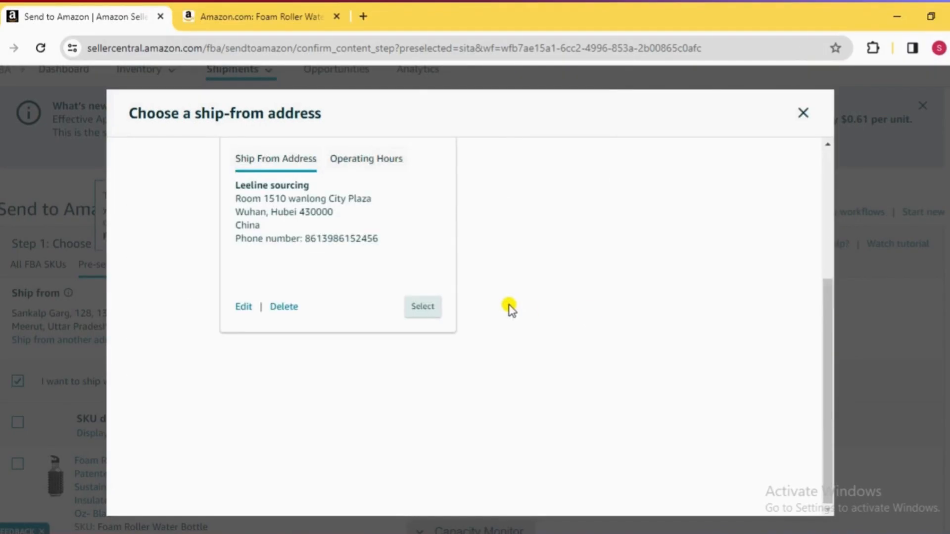
{"action": "left_click", "coordinate": [430, 310]}
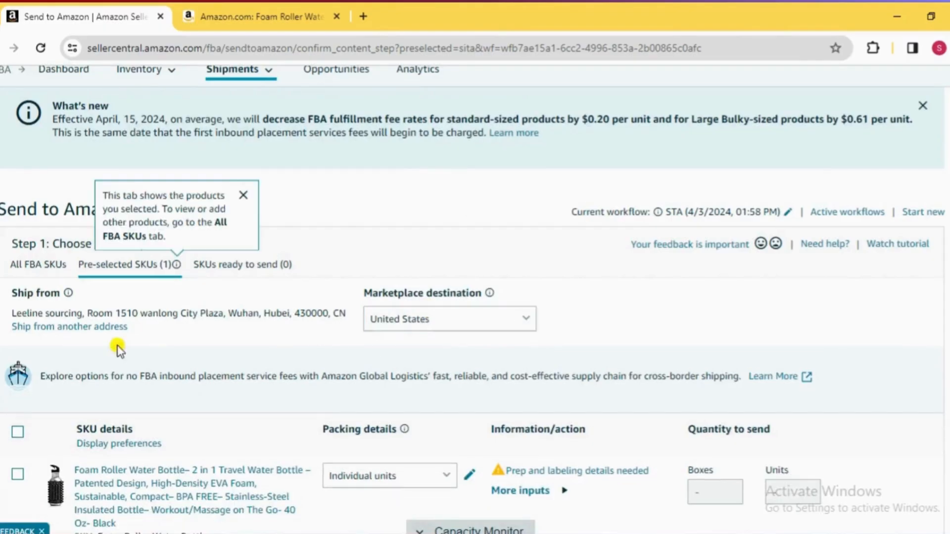
Create a new packing template for the bottle, using its SKU "Foam Roller Water Bottle" as the template name
{"action": "scroll", "coordinate": [265, 317], "scroll_direction": "down", "scroll_amount": 3}
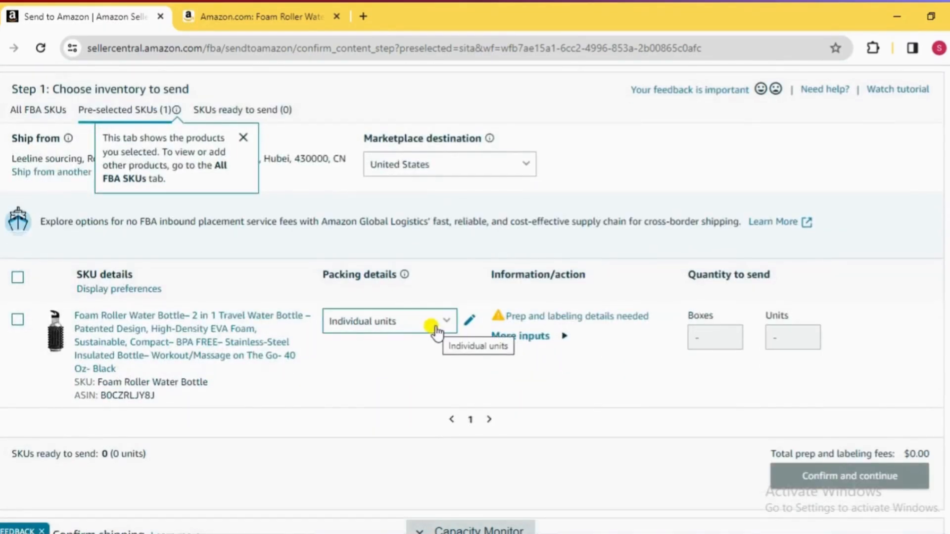
{"action": "left_click", "coordinate": [434, 328]}
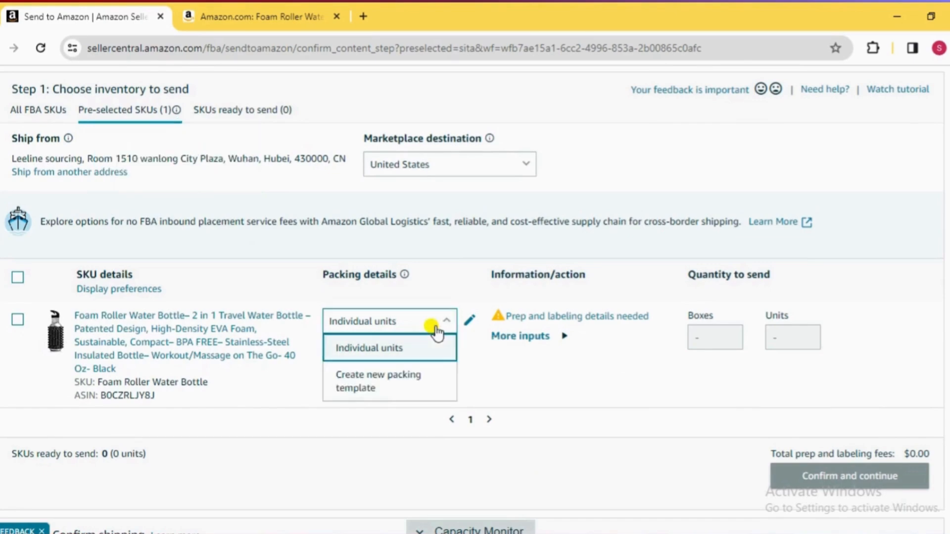
{"action": "left_click", "coordinate": [404, 389]}
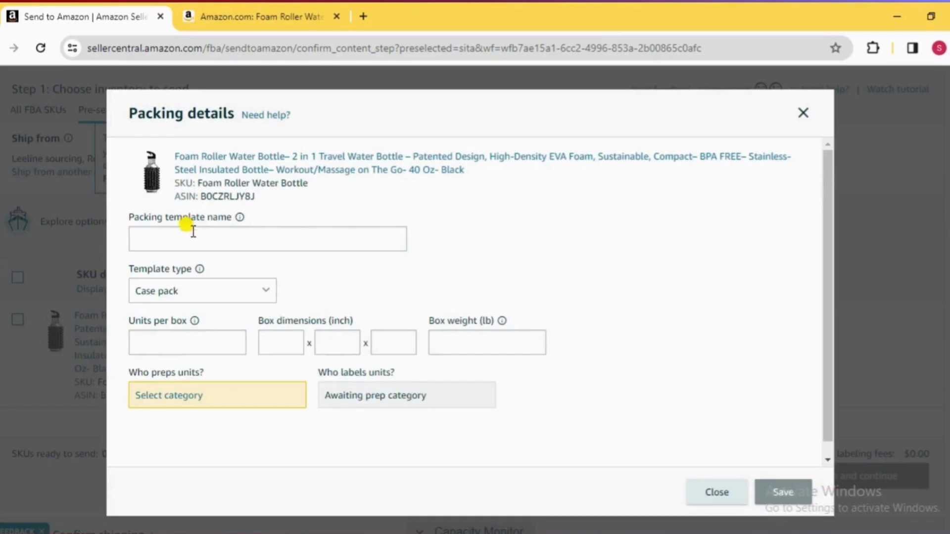
{"action": "left_click_drag", "start_coordinate": [198, 184], "coordinate": [327, 189]}
{"action": "key", "text": "ctrl+c"}
{"action": "left_click", "coordinate": [220, 237]}
{"action": "key", "text": "ctrl+v"}
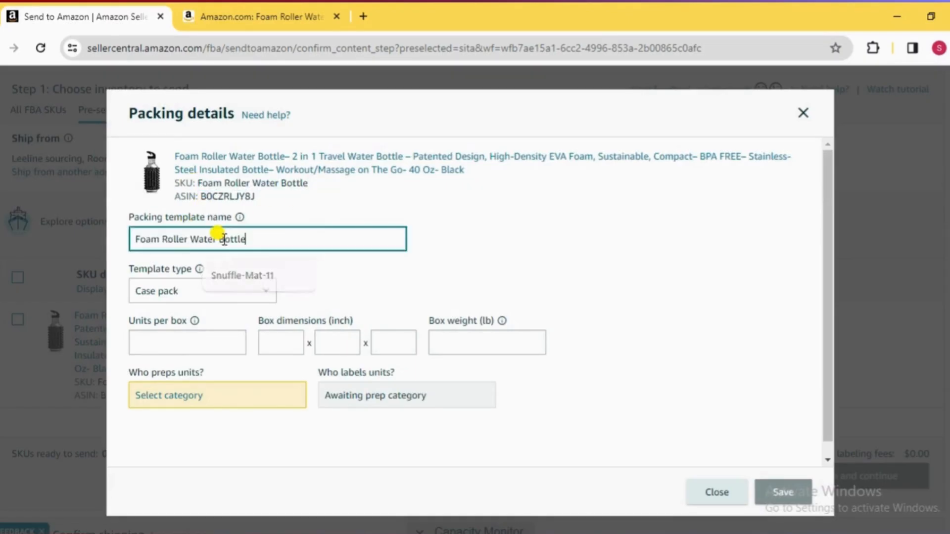
Set the packing template to 20 units per box, box dimensions 20 x 22 x 12 inches and a box weight of 22 lb
{"action": "left_click", "coordinate": [179, 339]}
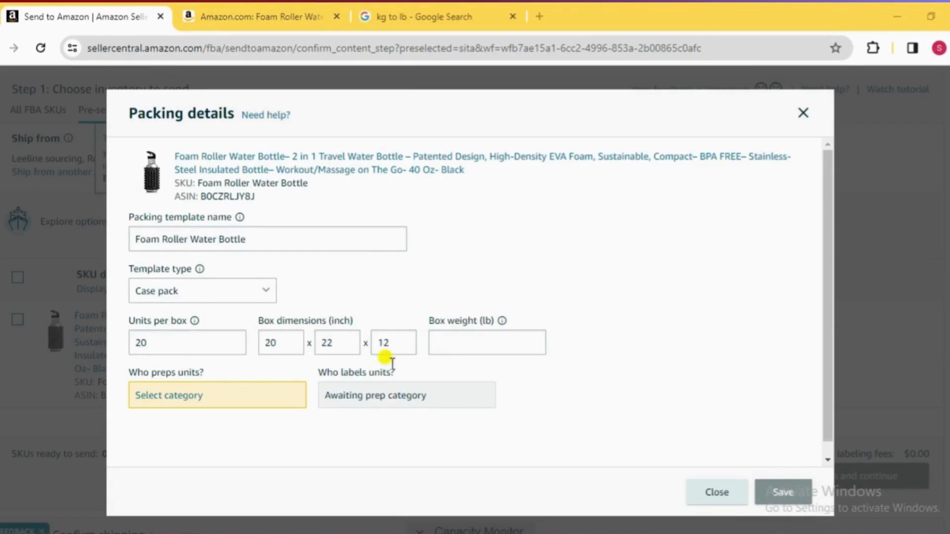
{"action": "left_click", "coordinate": [461, 347]}
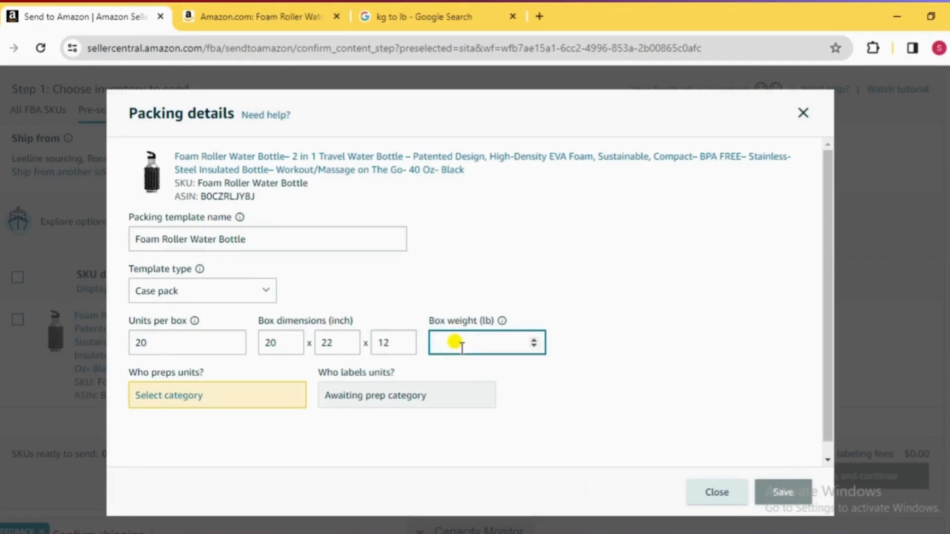
{"action": "left_click", "coordinate": [601, 413]}
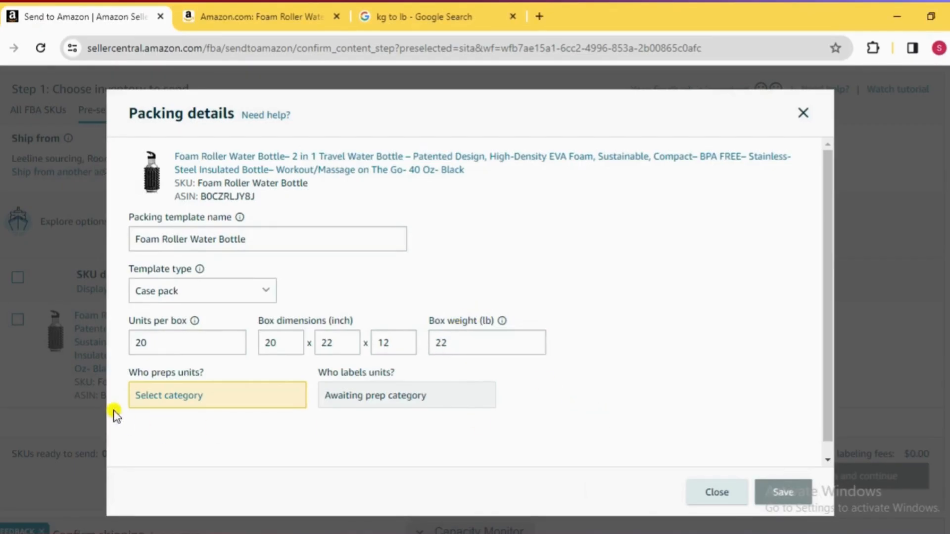
Set the prep category to No prep needed and save the packing template
{"action": "left_click", "coordinate": [165, 395]}
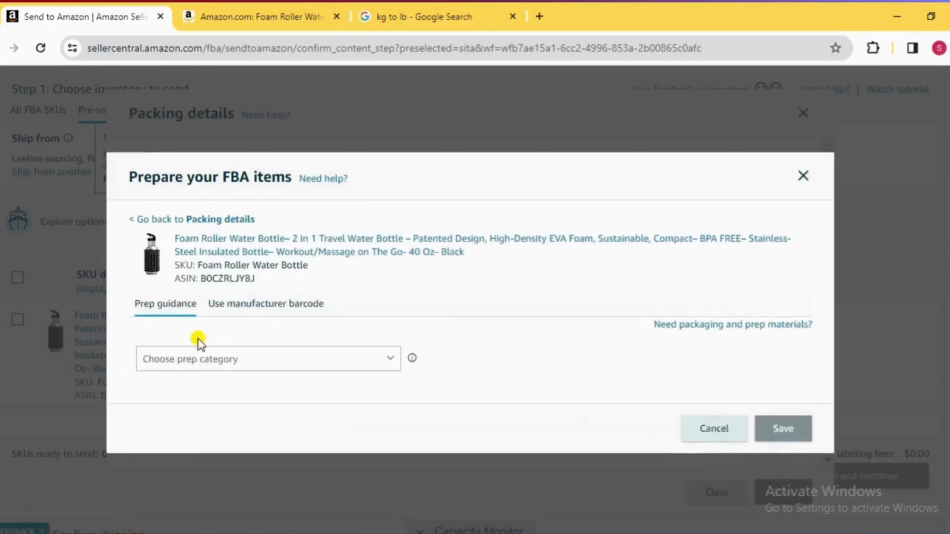
{"action": "left_click", "coordinate": [200, 358]}
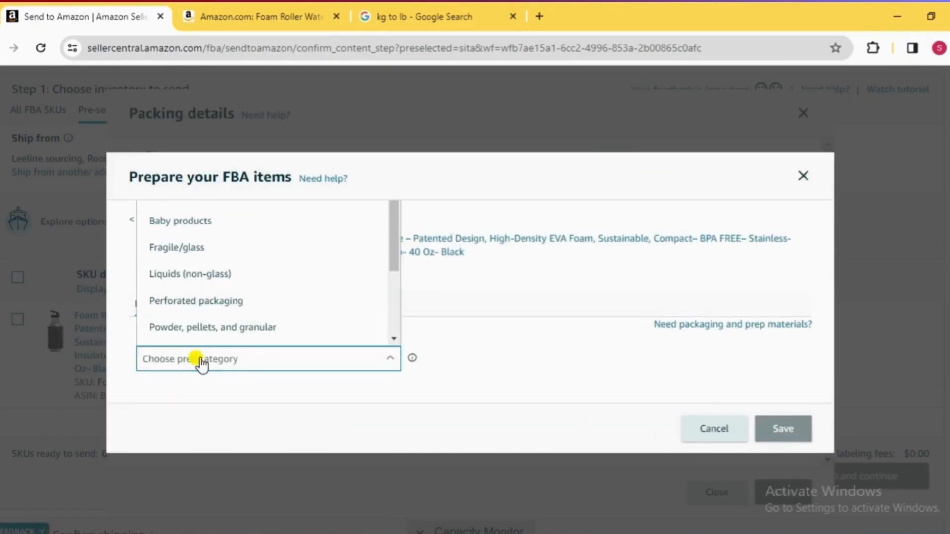
{"action": "scroll", "coordinate": [197, 319], "scroll_direction": "down", "scroll_amount": 2}
{"action": "left_click", "coordinate": [193, 331]}
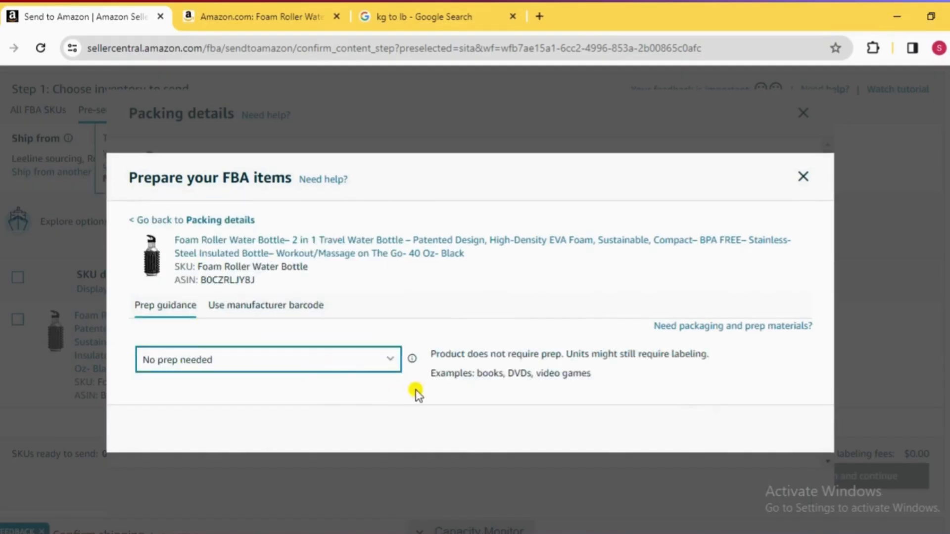
{"action": "left_click", "coordinate": [774, 435]}
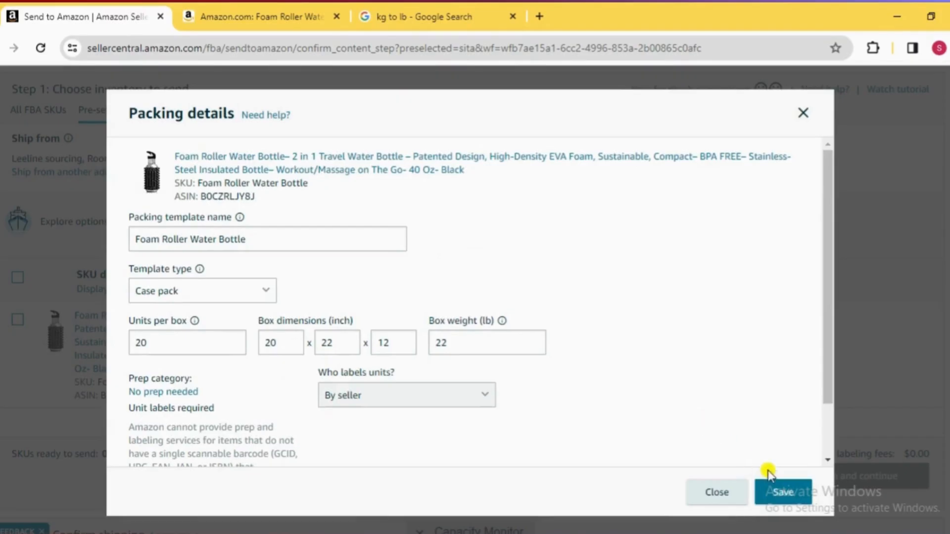
{"action": "left_click", "coordinate": [779, 491]}
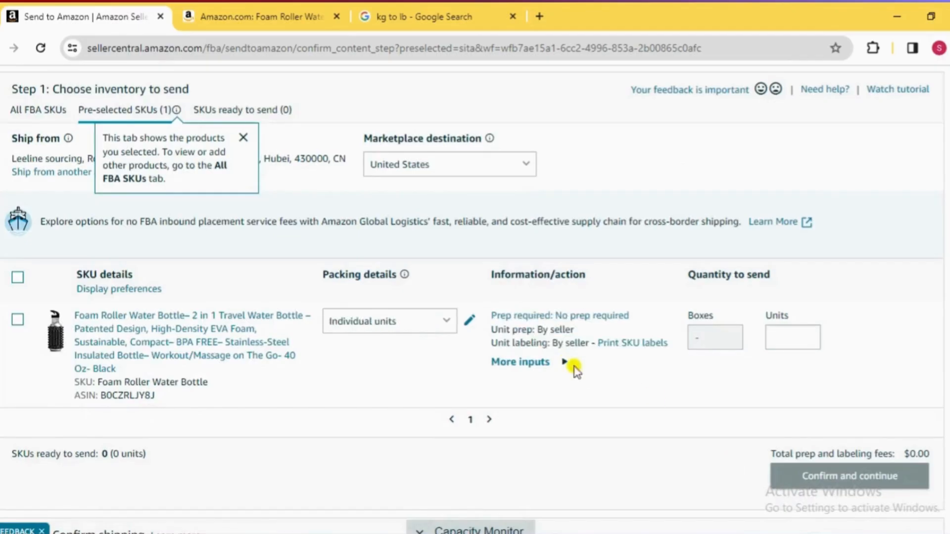
Apply the Foam Roller Water Bottle packing template to the SKU, set the quantity to 1 box, and mark it ready to send
{"action": "left_click", "coordinate": [438, 321]}
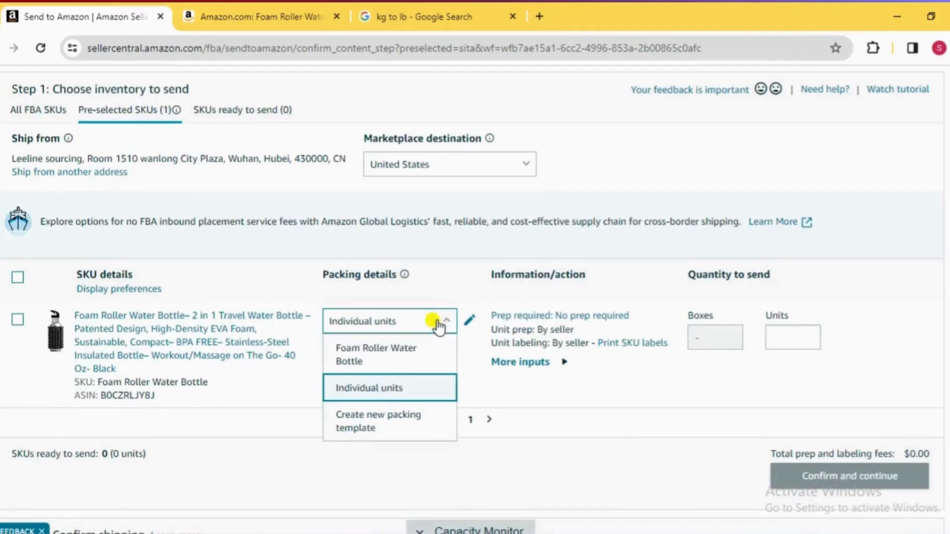
{"action": "left_click", "coordinate": [376, 355]}
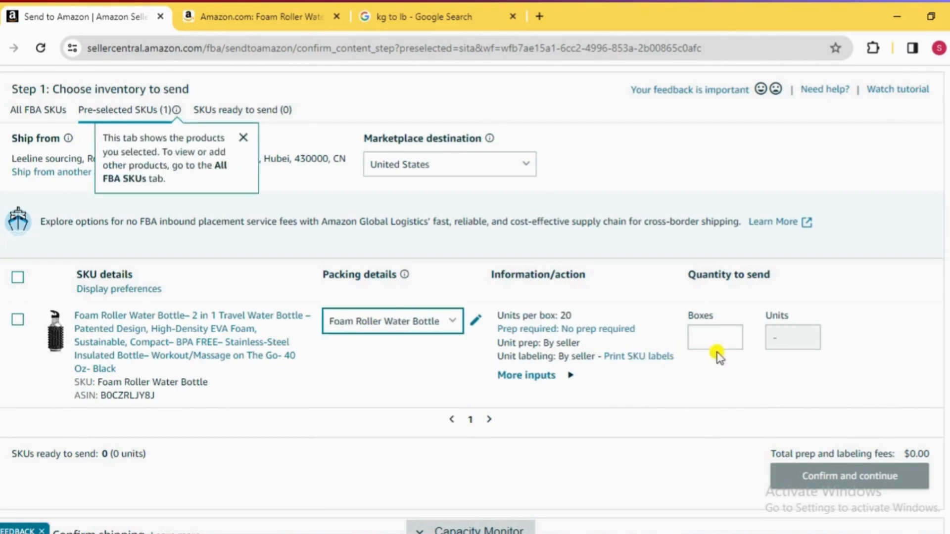
{"action": "left_click", "coordinate": [715, 333]}
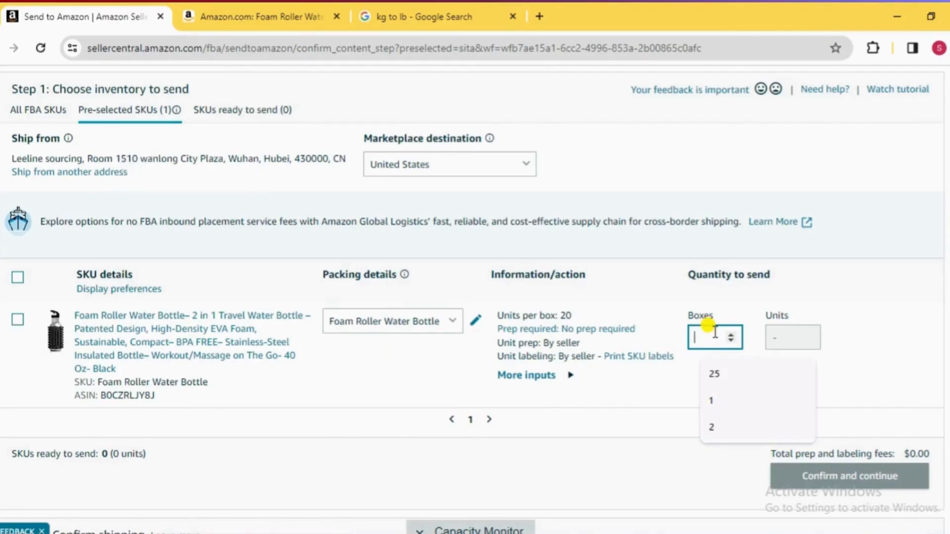
{"action": "type", "text": "1"}
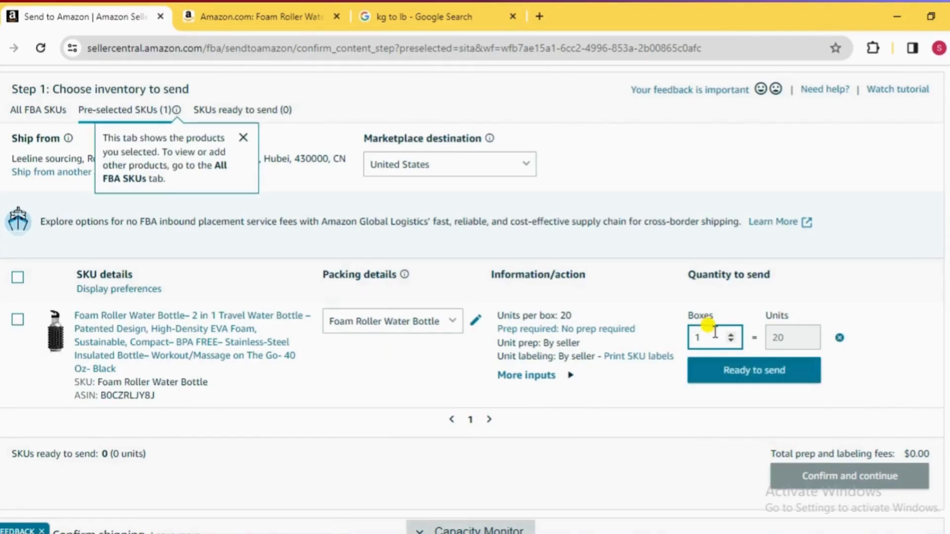
{"action": "left_click", "coordinate": [744, 377]}
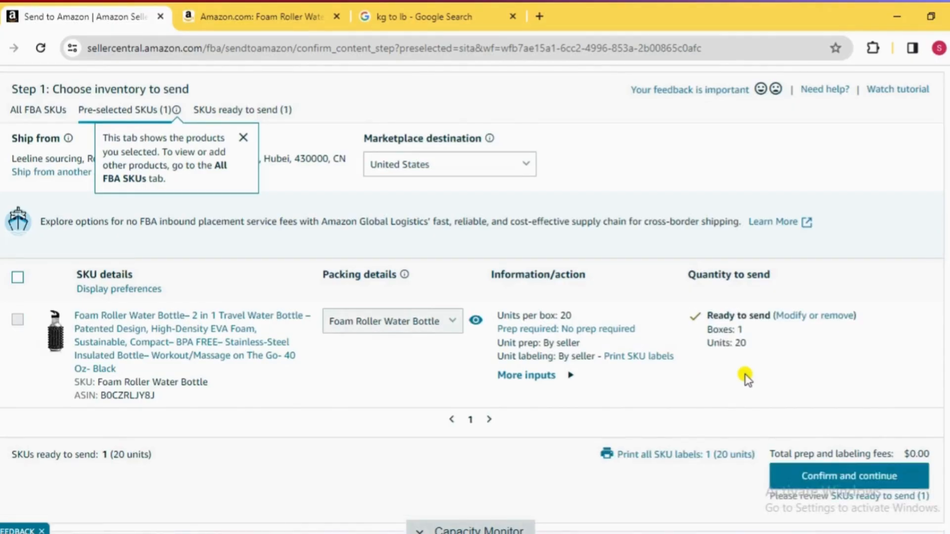
{"action": "scroll", "coordinate": [747, 378], "scroll_direction": "down", "scroll_amount": 3}
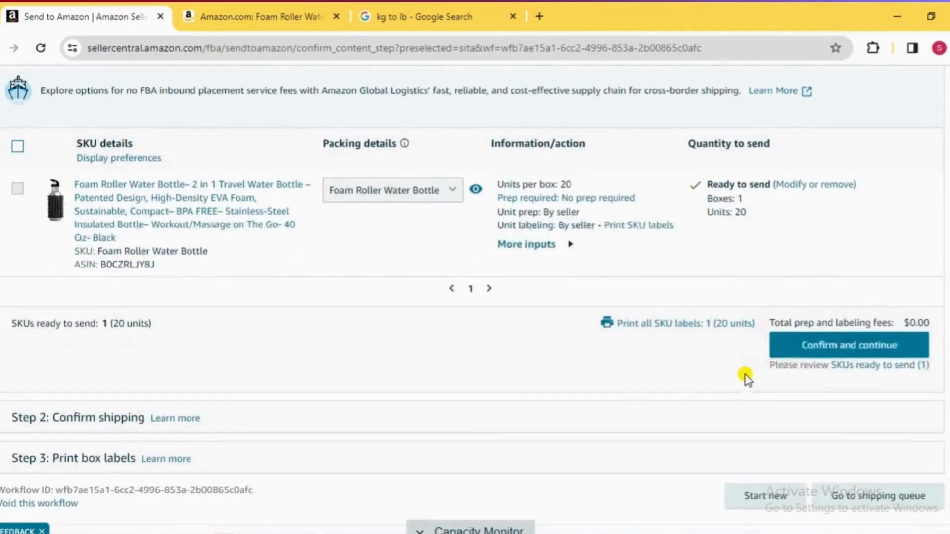
Confirm the inventory to send and switch the shipping option to a non-partnered carrier, confirming the move away from the Partnered Carrier Program
{"action": "left_click", "coordinate": [827, 349]}
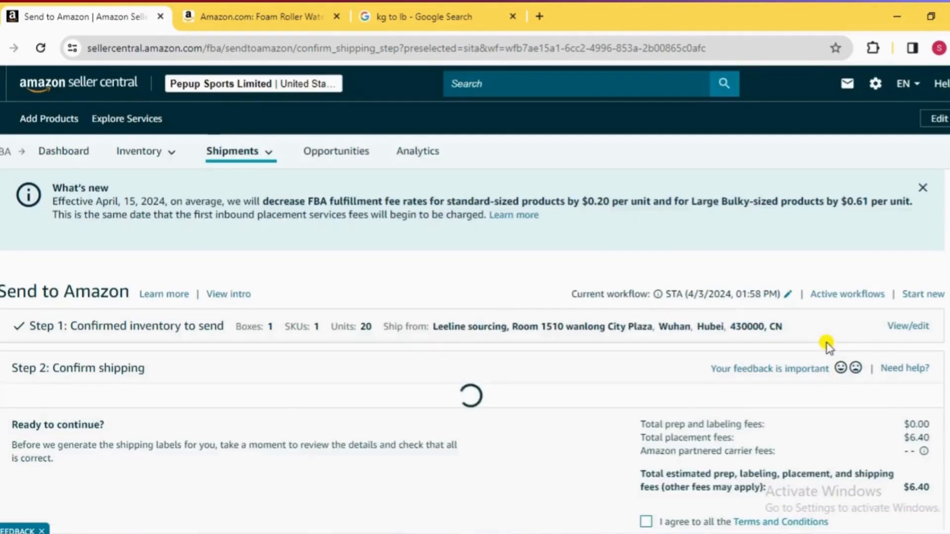
{"action": "scroll", "coordinate": [504, 344], "scroll_direction": "down", "scroll_amount": 2}
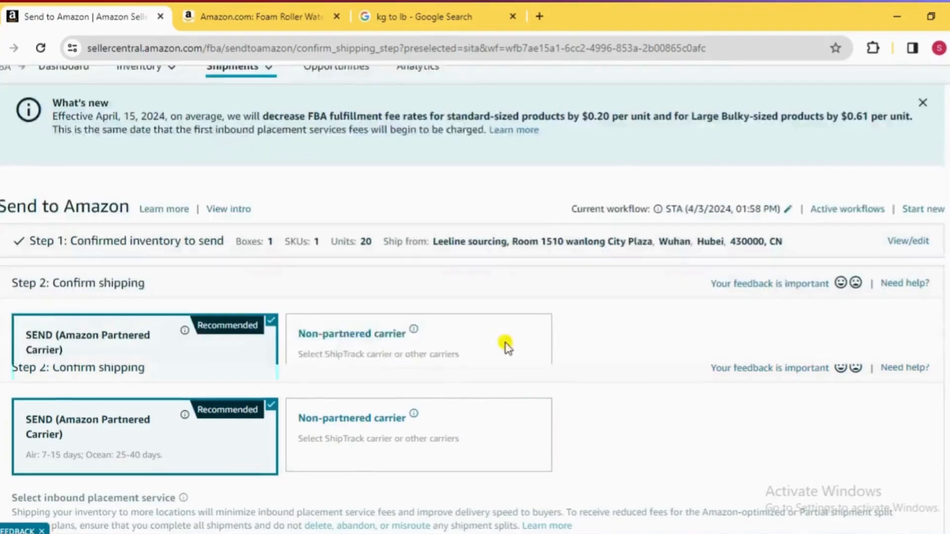
{"action": "left_click", "coordinate": [343, 307]}
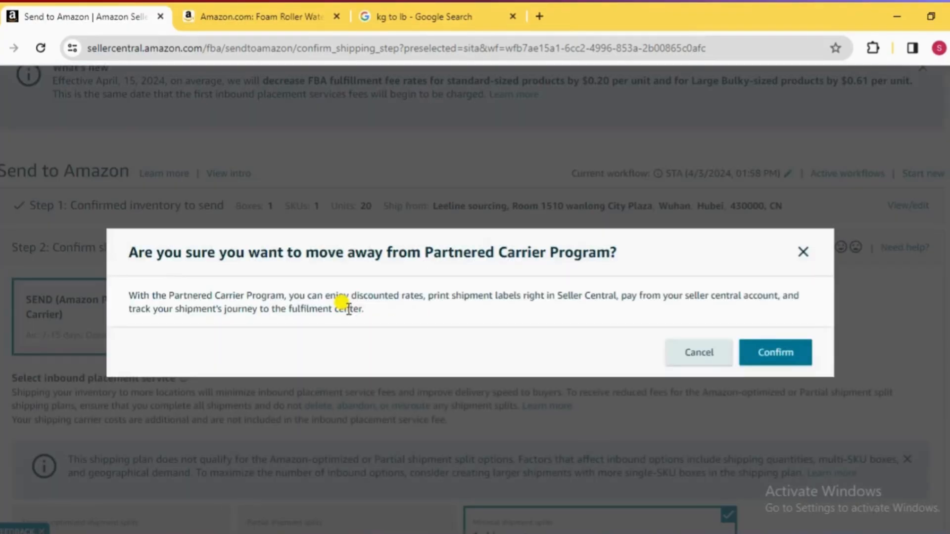
{"action": "left_click", "coordinate": [768, 354]}
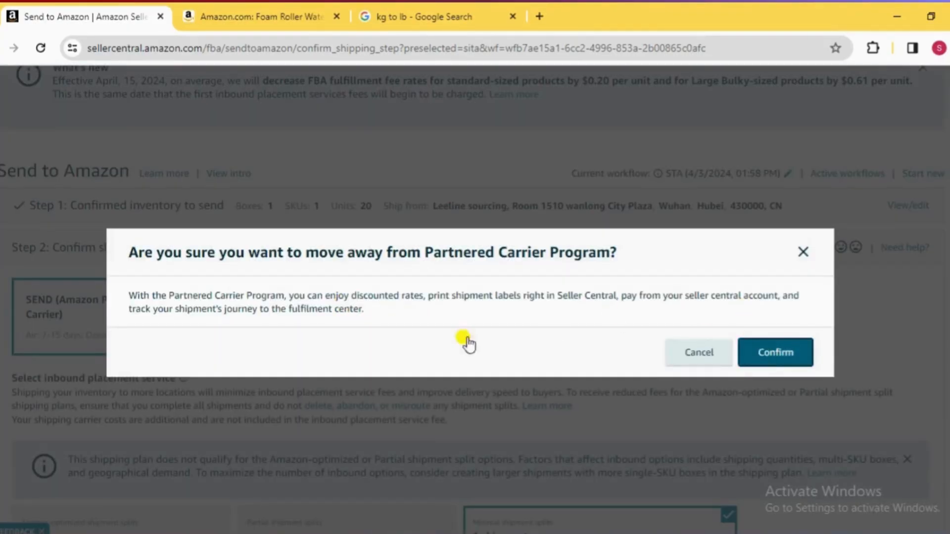
{"action": "left_click", "coordinate": [779, 352]}
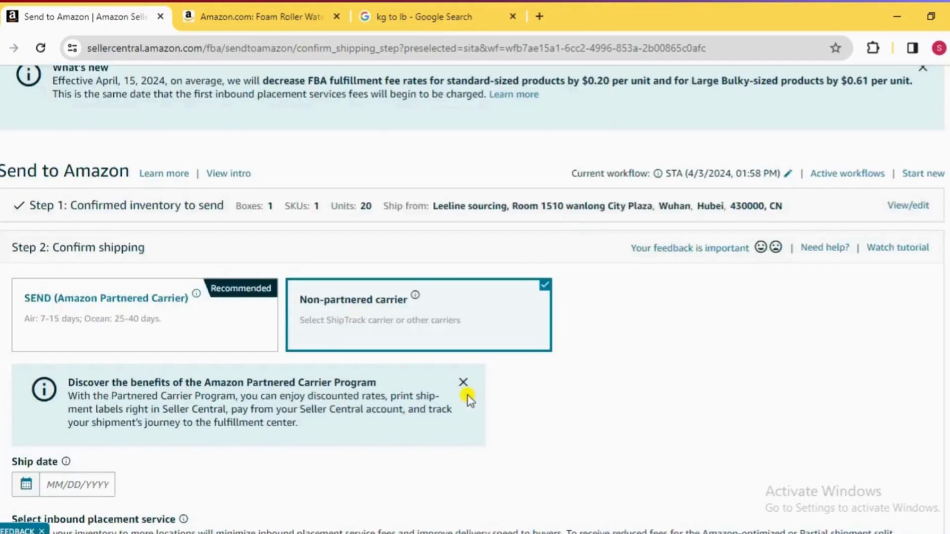
Set the shipment's ship date to April 11, 2024
{"action": "scroll", "coordinate": [466, 393], "scroll_direction": "down", "scroll_amount": 5}
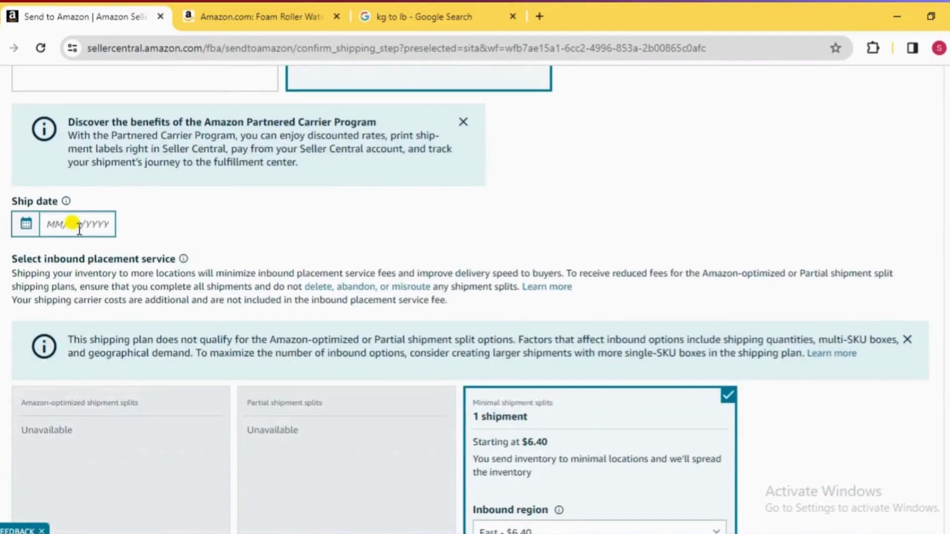
{"action": "left_click", "coordinate": [73, 223]}
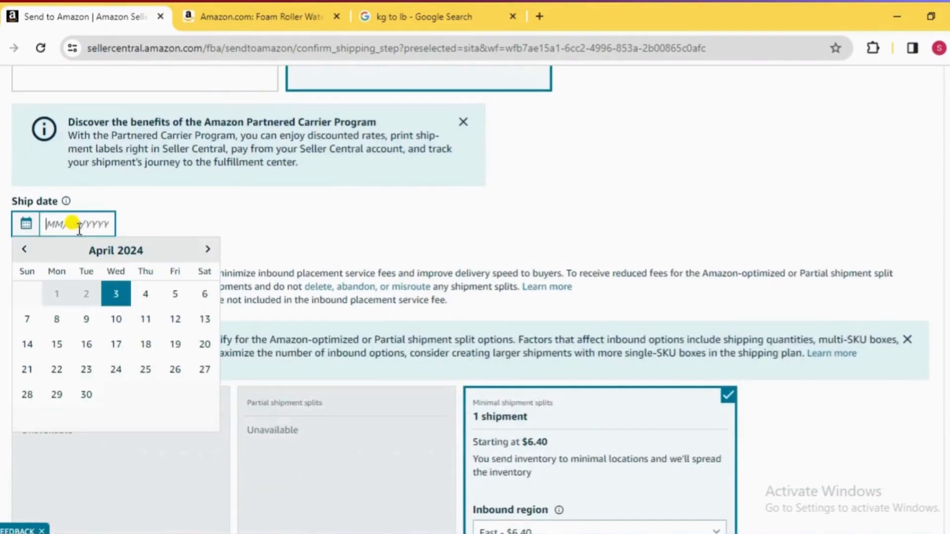
{"action": "left_click", "coordinate": [147, 319]}
Choose Other as the non-Amazon partnered carrier and Ocean as the transport method
{"action": "scroll", "coordinate": [273, 315], "scroll_direction": "down", "scroll_amount": 4}
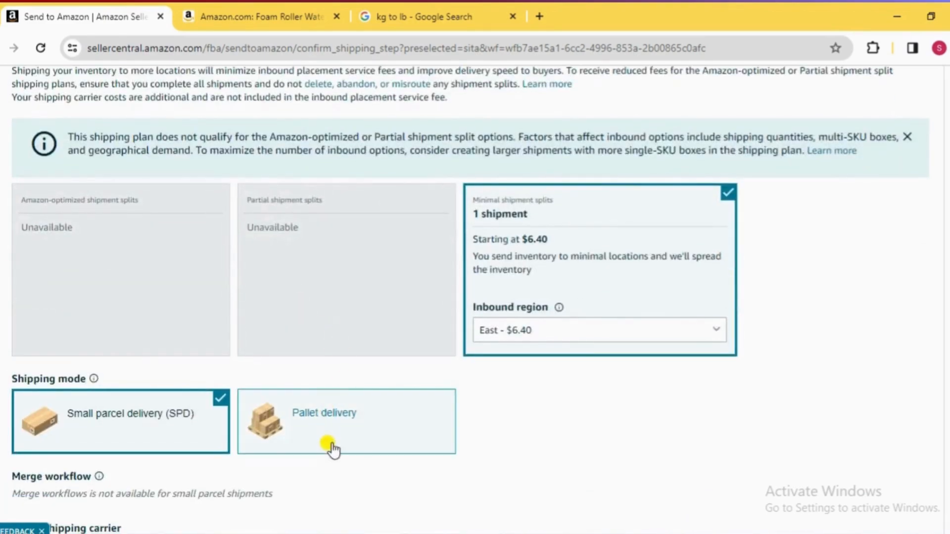
{"action": "scroll", "coordinate": [329, 448], "scroll_direction": "down", "scroll_amount": 1}
{"action": "scroll", "coordinate": [346, 446], "scroll_direction": "down", "scroll_amount": 1}
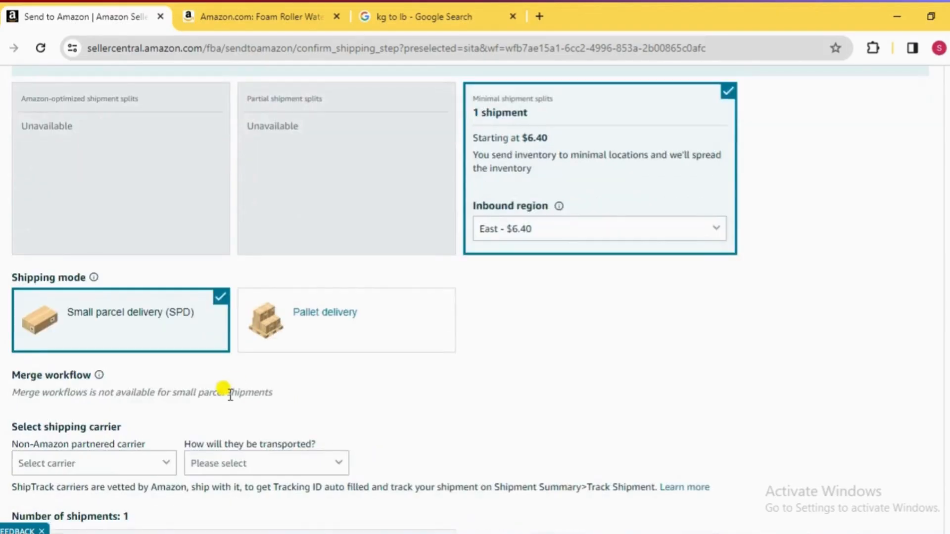
{"action": "scroll", "coordinate": [223, 389], "scroll_direction": "down", "scroll_amount": 2}
{"action": "left_click", "coordinate": [131, 383]}
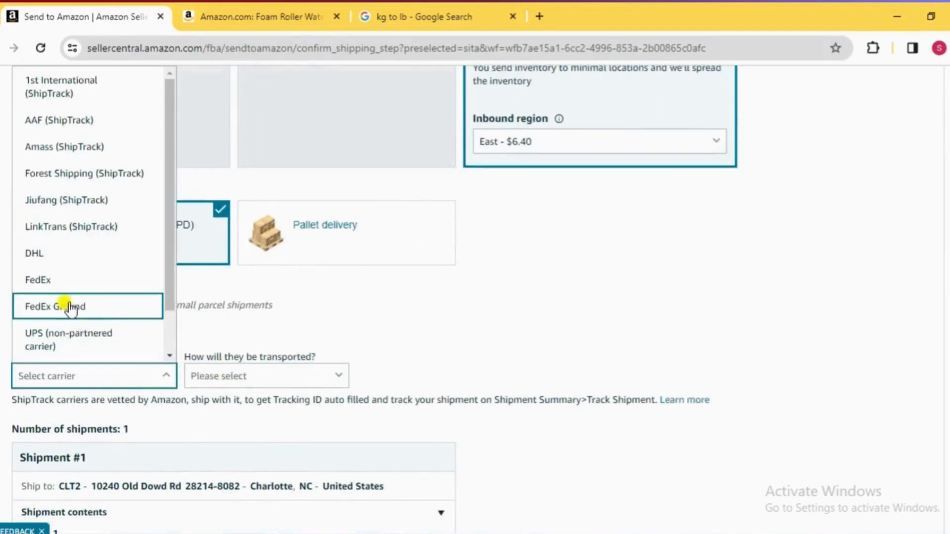
{"action": "scroll", "coordinate": [67, 251], "scroll_direction": "down", "scroll_amount": 1}
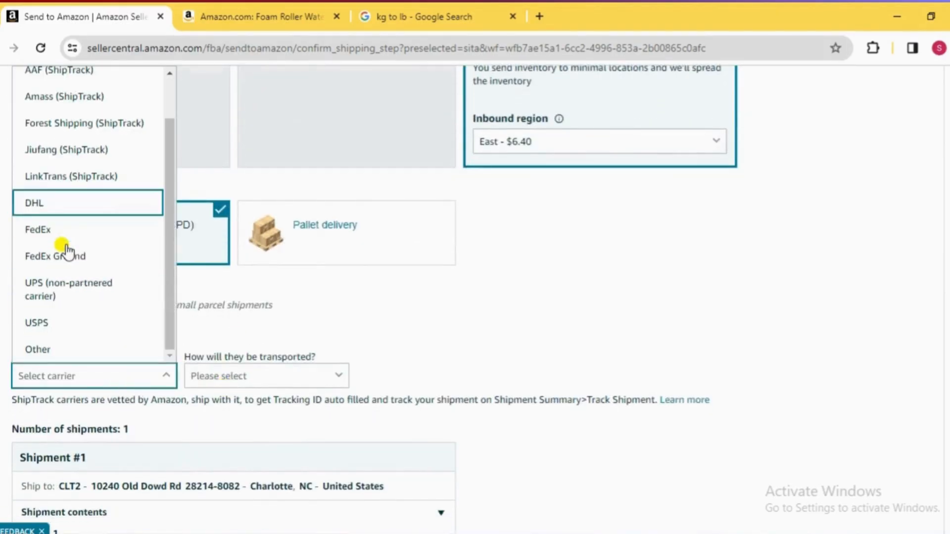
{"action": "left_click", "coordinate": [64, 350]}
{"action": "left_click", "coordinate": [237, 377]}
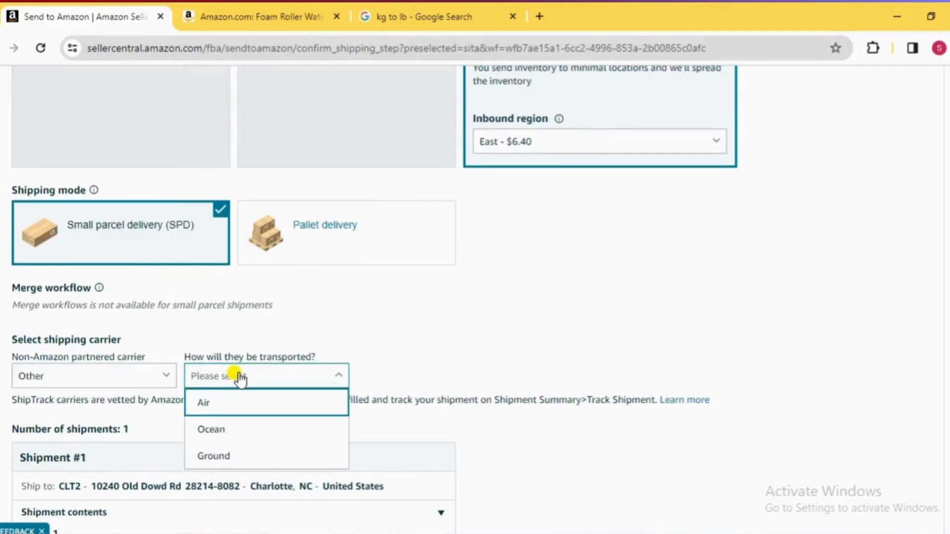
{"action": "left_click", "coordinate": [233, 438]}
Set the start of Shipment #1's delivery window to 04/19/2024
{"action": "scroll", "coordinate": [234, 439], "scroll_direction": "down", "scroll_amount": 3}
{"action": "scroll", "coordinate": [233, 438], "scroll_direction": "down", "scroll_amount": 2}
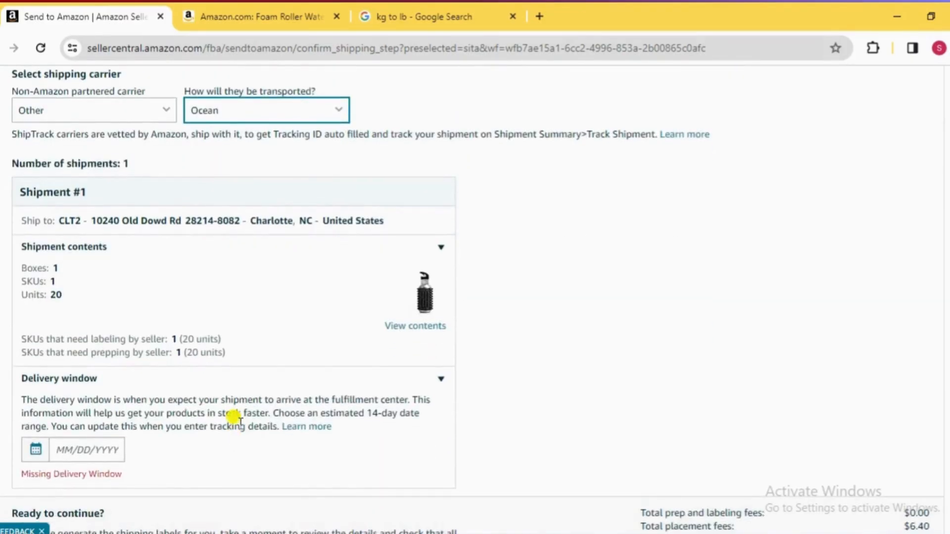
{"action": "left_click", "coordinate": [100, 449]}
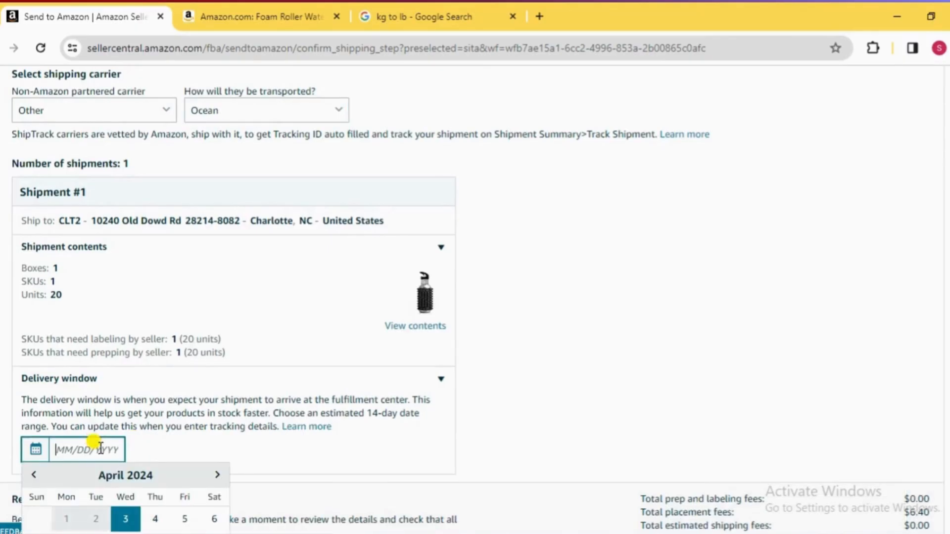
{"action": "scroll", "coordinate": [94, 442], "scroll_direction": "down", "scroll_amount": 2}
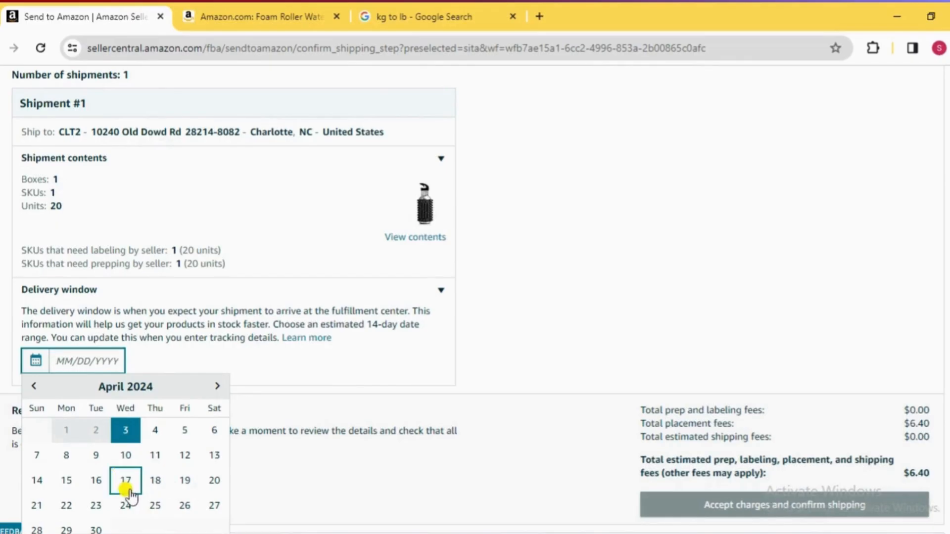
{"action": "left_click", "coordinate": [183, 482]}
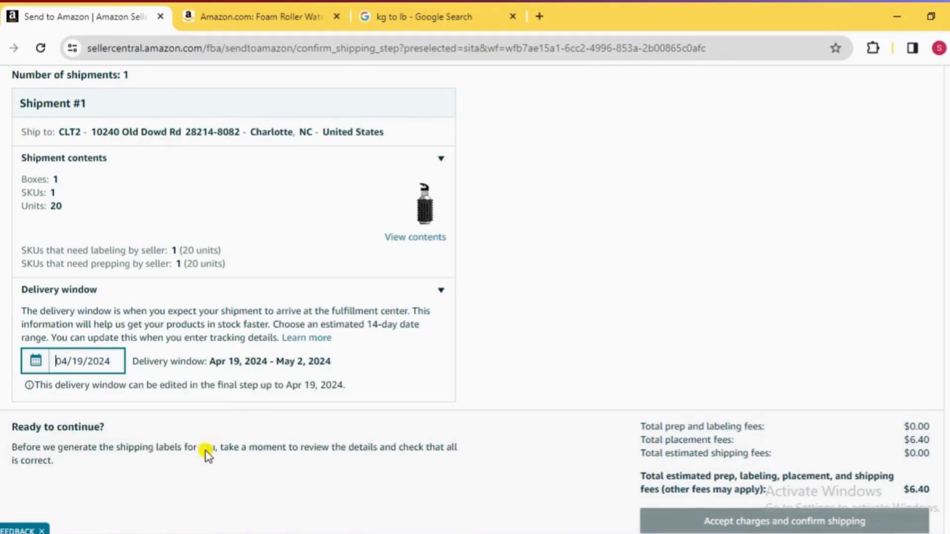
Reselect Ocean as the transport method, accept the charges and confirm shipping
{"action": "scroll", "coordinate": [354, 356], "scroll_direction": "down", "scroll_amount": 1}
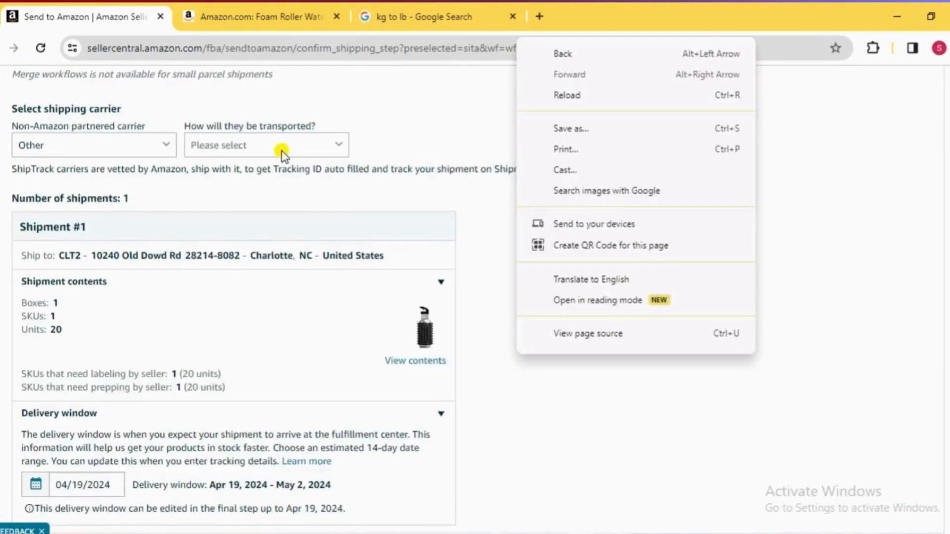
{"action": "left_click", "coordinate": [276, 143]}
{"action": "left_click", "coordinate": [240, 199]}
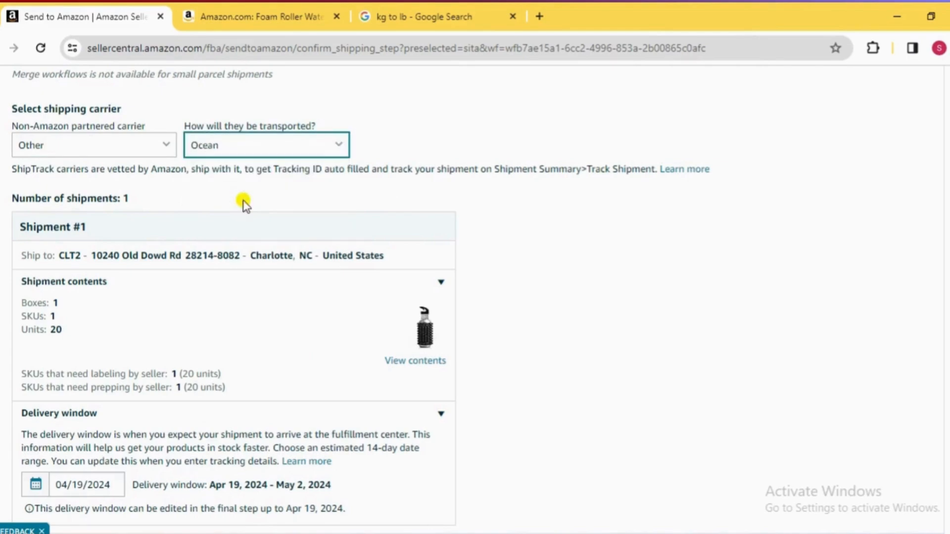
{"action": "scroll", "coordinate": [664, 257], "scroll_direction": "down", "scroll_amount": 5}
{"action": "scroll", "coordinate": [664, 256], "scroll_direction": "down", "scroll_amount": 3}
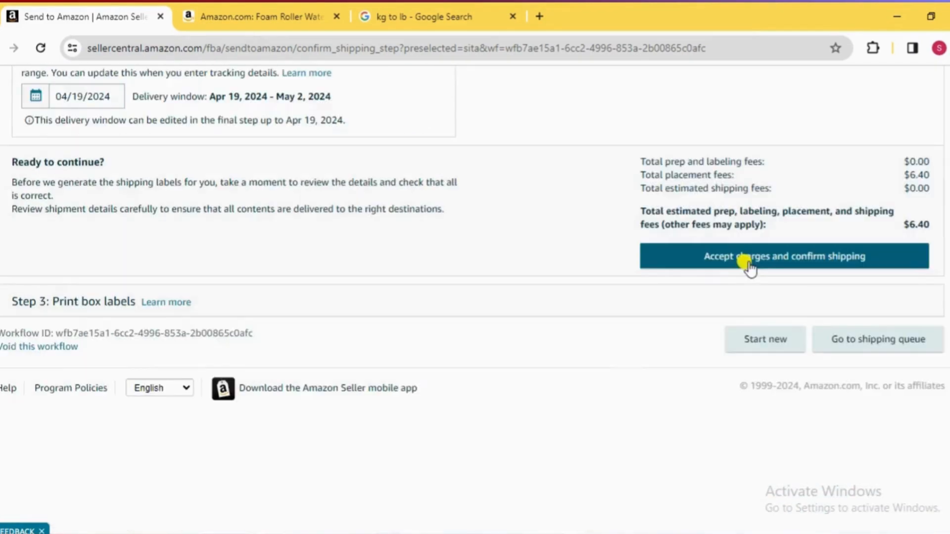
{"action": "left_click", "coordinate": [746, 263]}
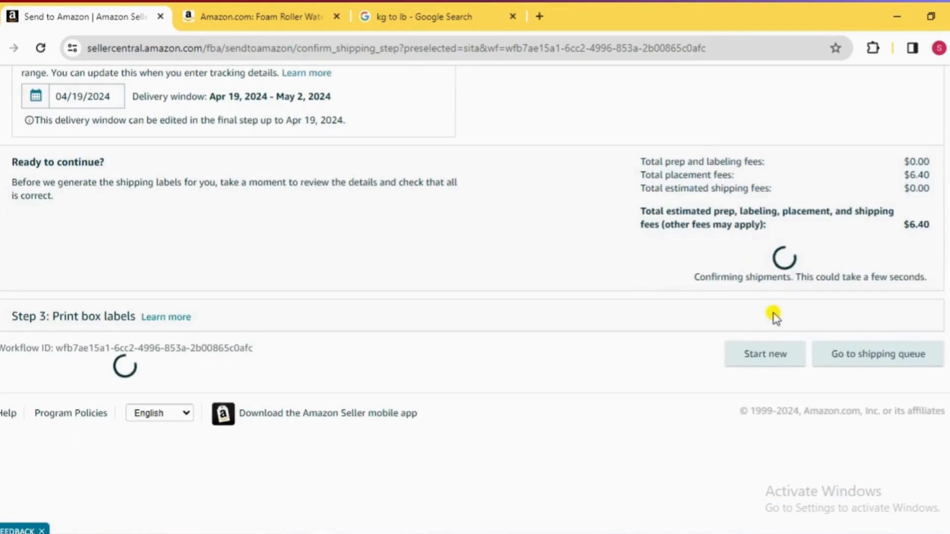
Print the box label in 3-1/3" x 4" (US Letter) format and check the addresses on the generated PDF
{"action": "scroll", "coordinate": [648, 379], "scroll_direction": "down", "scroll_amount": 4}
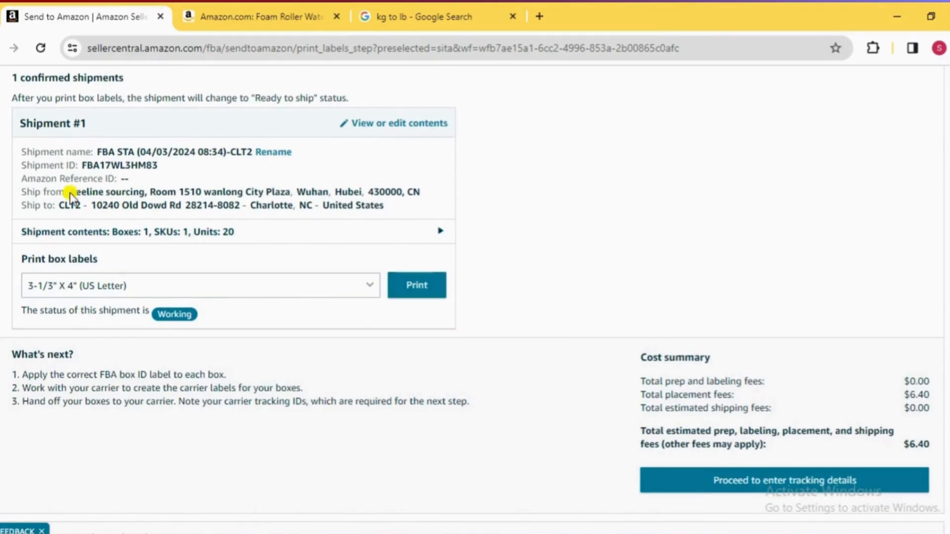
{"action": "left_click_drag", "start_coordinate": [70, 193], "coordinate": [233, 192]}
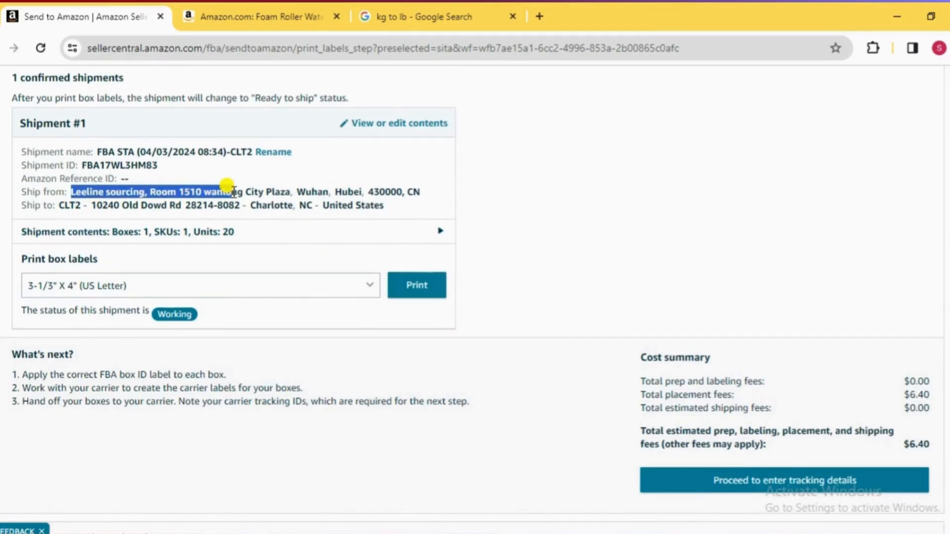
{"action": "left_click", "coordinate": [420, 295]}
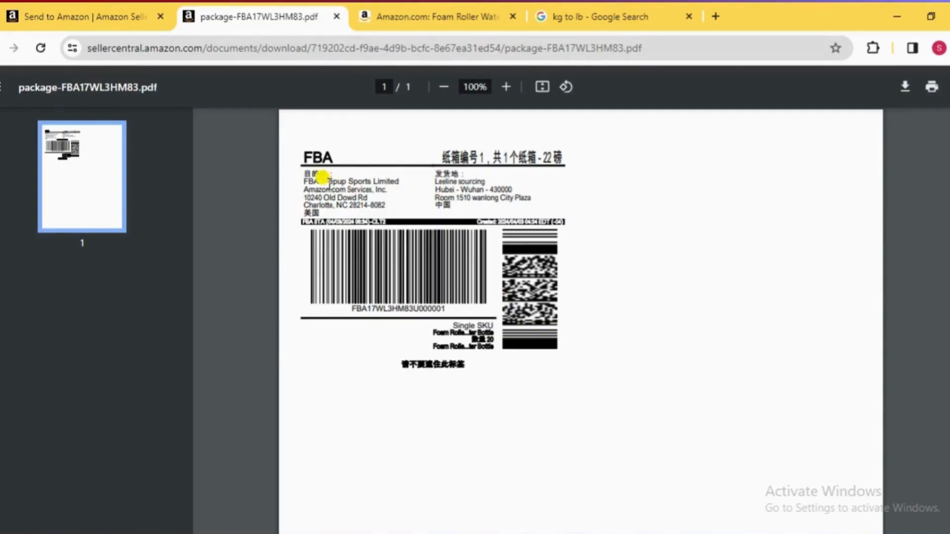
{"action": "left_click_drag", "start_coordinate": [318, 175], "coordinate": [388, 197]}
{"action": "left_click", "coordinate": [384, 198]}
{"action": "left_click_drag", "start_coordinate": [307, 189], "coordinate": [343, 189]}
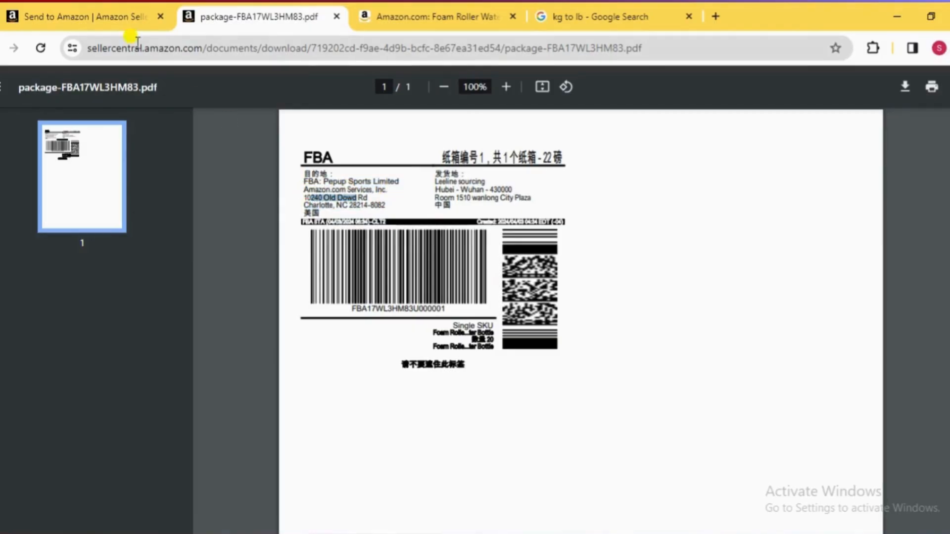
Return to the shipment workflow, proceed to the tracking details without entering a tracking ID, and go to the shipping queue
{"action": "left_click", "coordinate": [113, 17]}
{"action": "scroll", "coordinate": [460, 316], "scroll_direction": "down", "scroll_amount": 3}
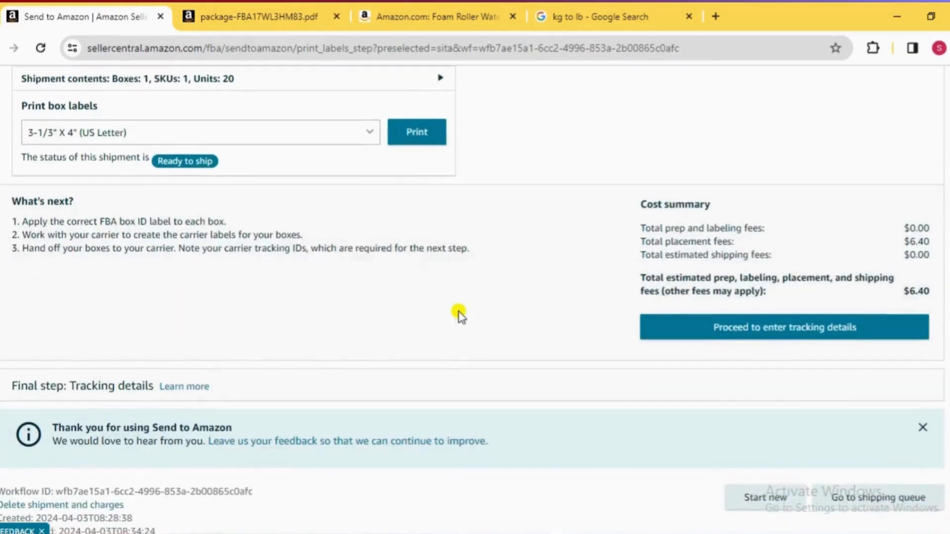
{"action": "left_click", "coordinate": [721, 337]}
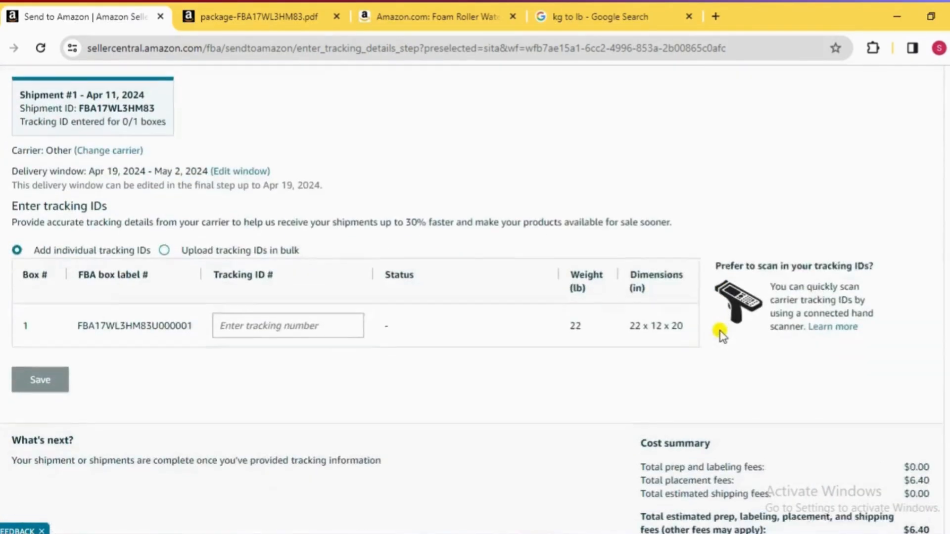
{"action": "scroll", "coordinate": [721, 334], "scroll_direction": "down", "scroll_amount": 2}
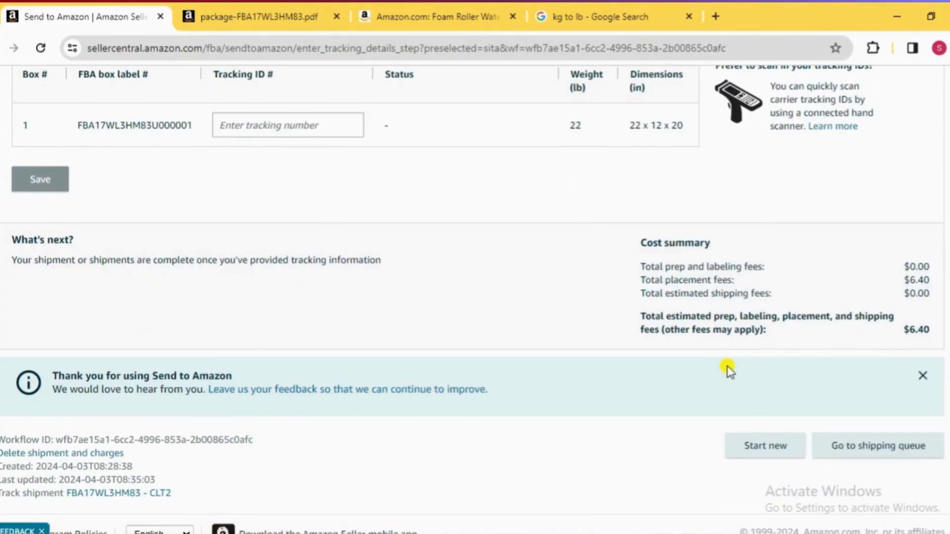
{"action": "left_click", "coordinate": [843, 446]}
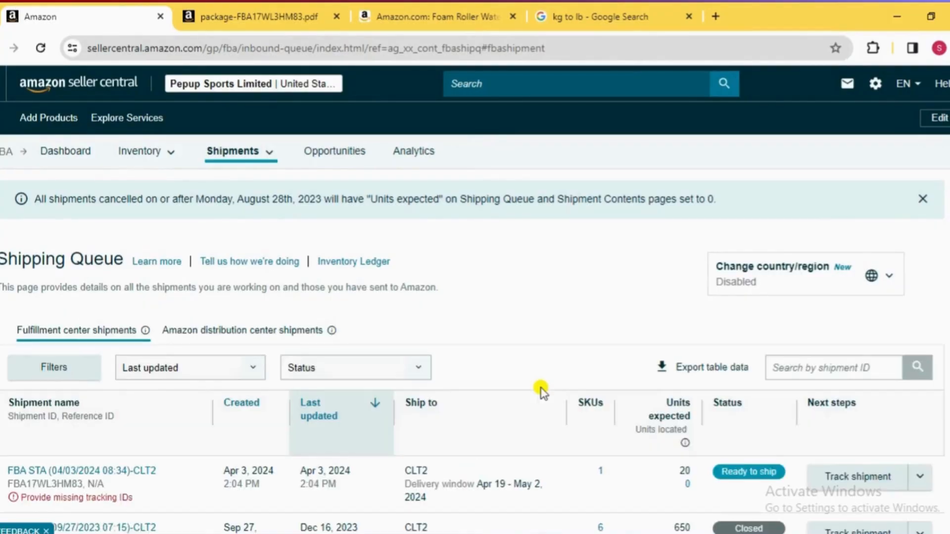
{"action": "scroll", "coordinate": [541, 388], "scroll_direction": "down", "scroll_amount": 2}
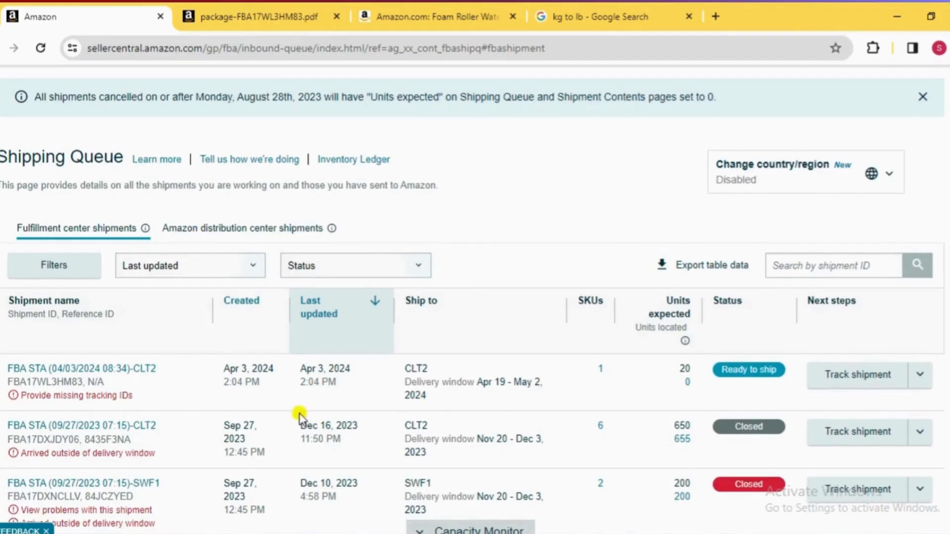
Open the newest shipment's summary from the shipping queue and expand its details to review the shipment ID, ship method and carrier
{"action": "left_click", "coordinate": [70, 373]}
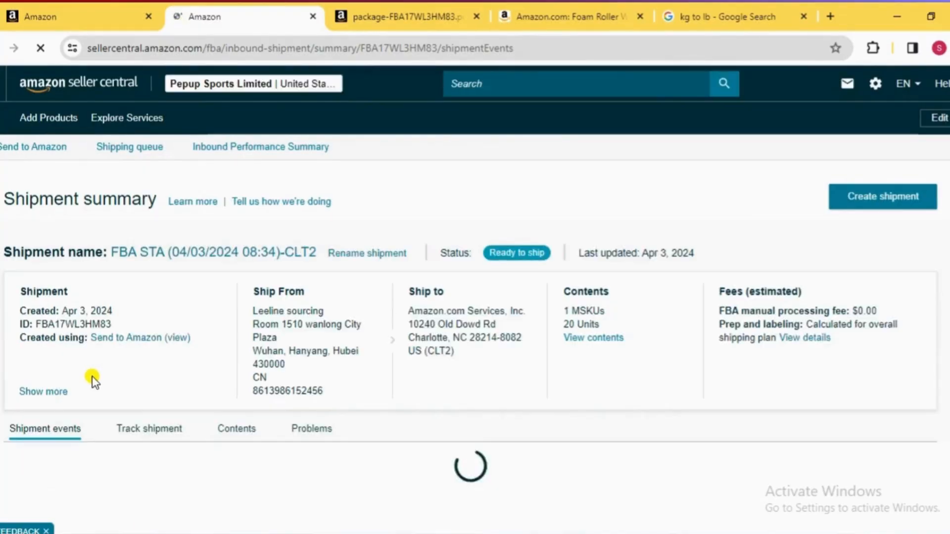
{"action": "triple_click", "coordinate": [64, 331]}
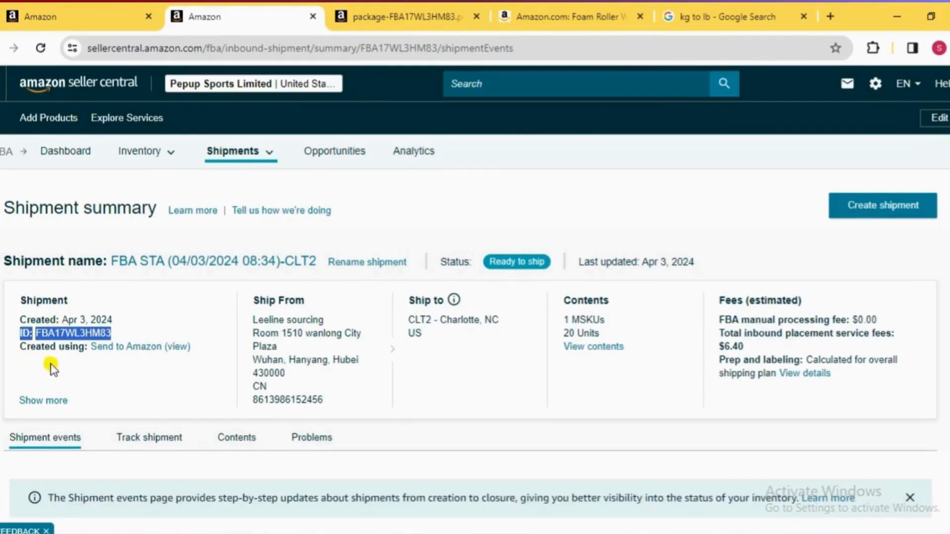
{"action": "left_click", "coordinate": [40, 401]}
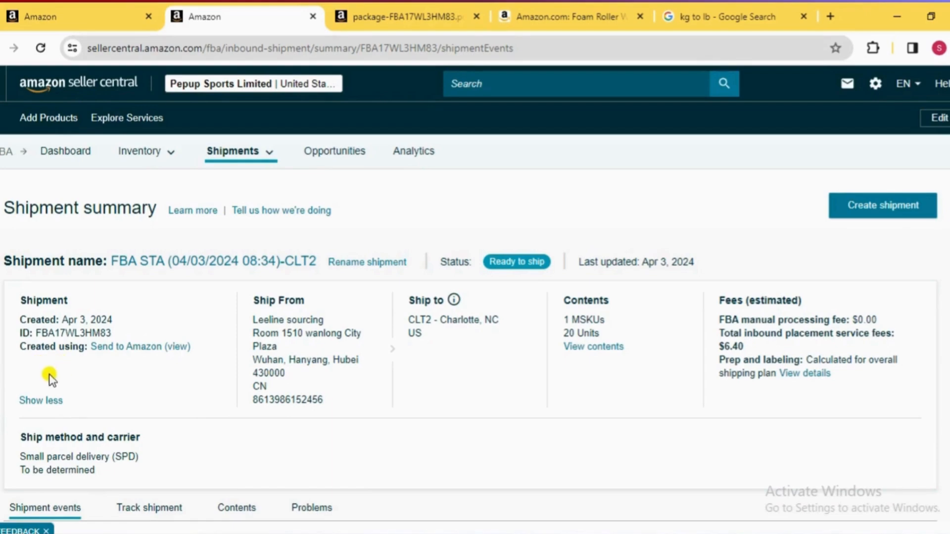
{"action": "scroll", "coordinate": [119, 367], "scroll_direction": "down", "scroll_amount": 2}
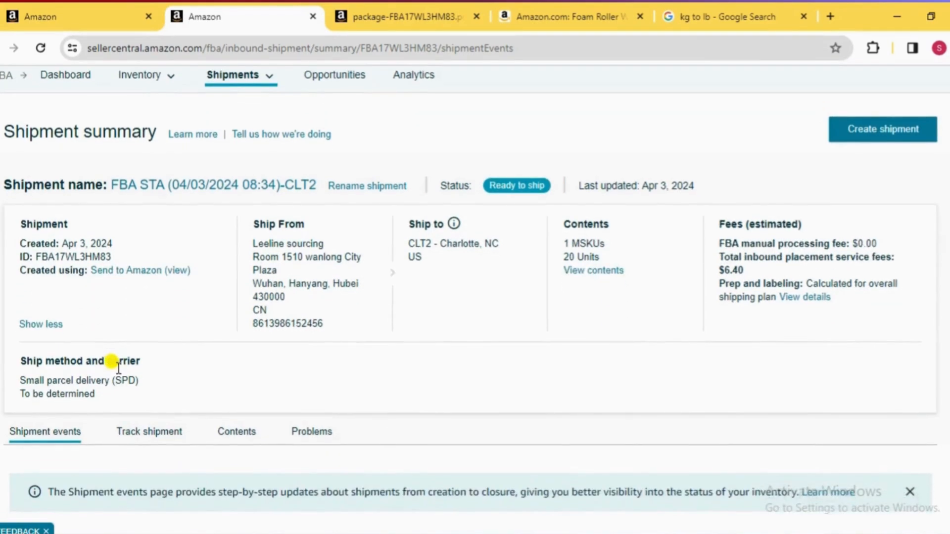